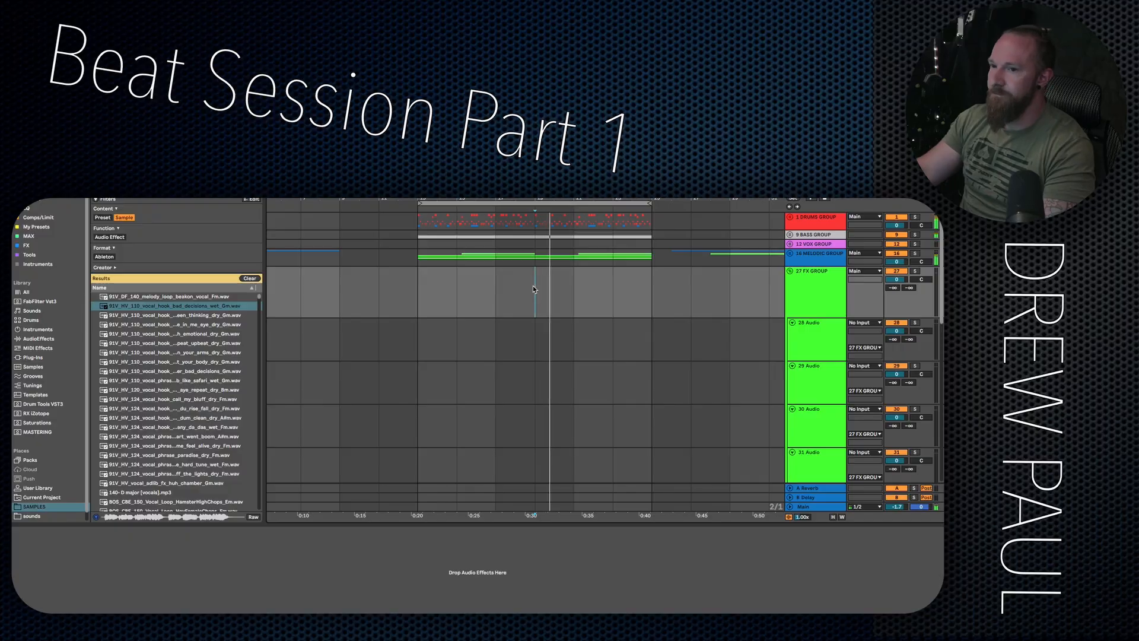
# Place the 91V_HV_110_vocal_hook_bad_decisions_wet_Gm.wav sample on track 28 in the FX group and cut it down to a short vocal fragment.
pyautogui.press('space')
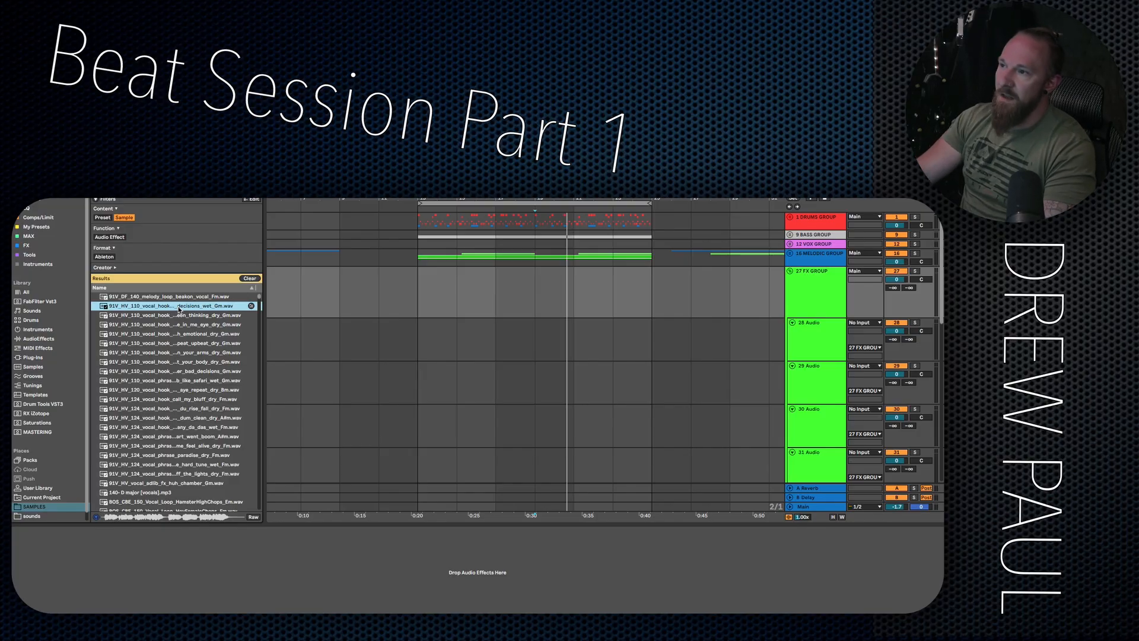
pyautogui.moveTo(178, 309); pyautogui.dragTo(425, 353)
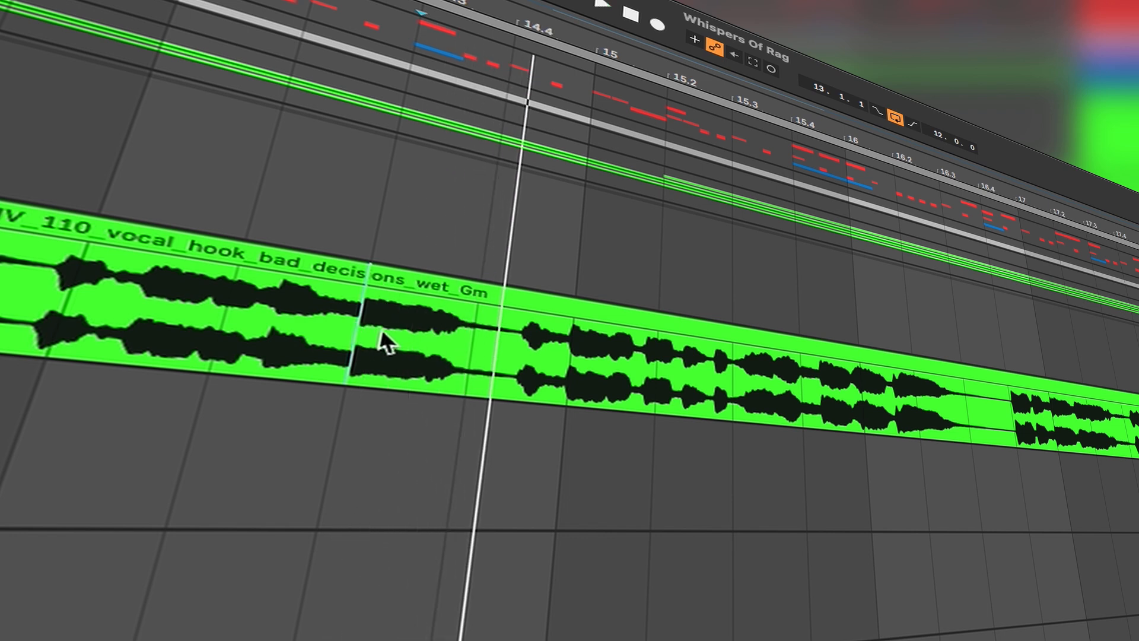
pyautogui.scroll(-3, 414, 149)
pyautogui.scroll(3, 395, 197)
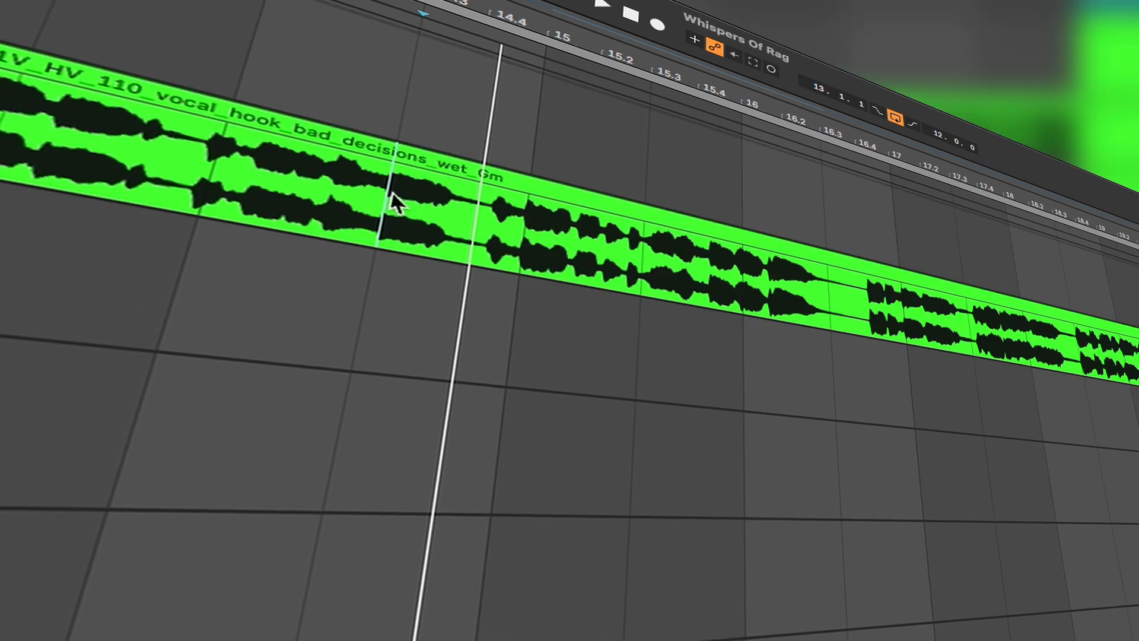
pyautogui.scroll(-3, 409, 315)
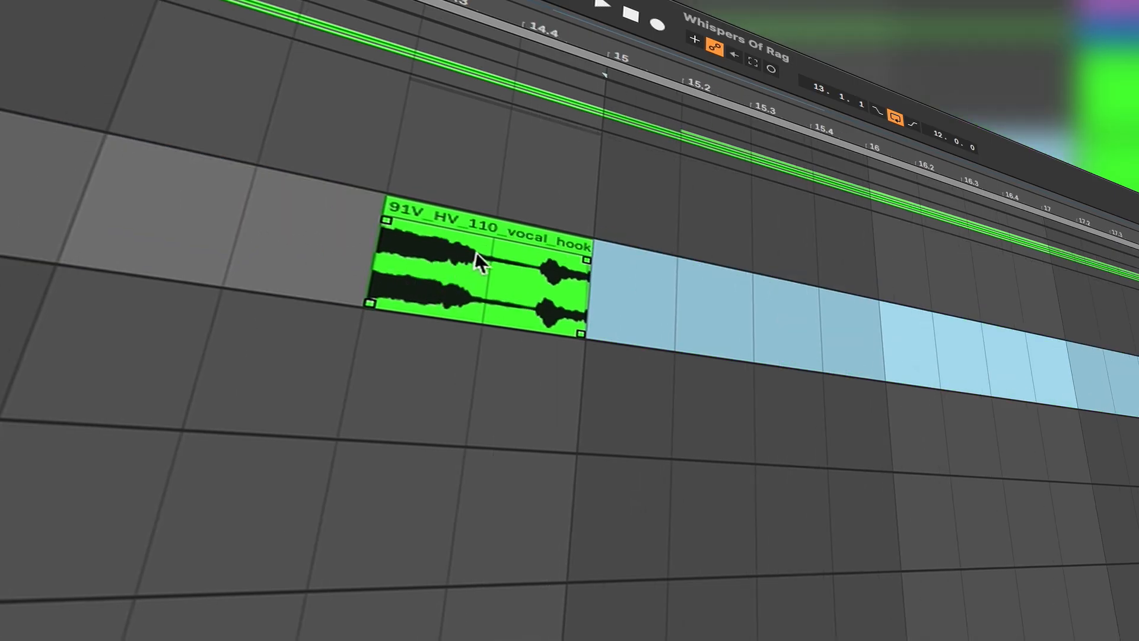
# Move the vocal fragment to bar 19, shorten its end to just before 19.3, and play it back in the beat.
pyautogui.press('-')
pyautogui.press('-')
pyautogui.press('-')
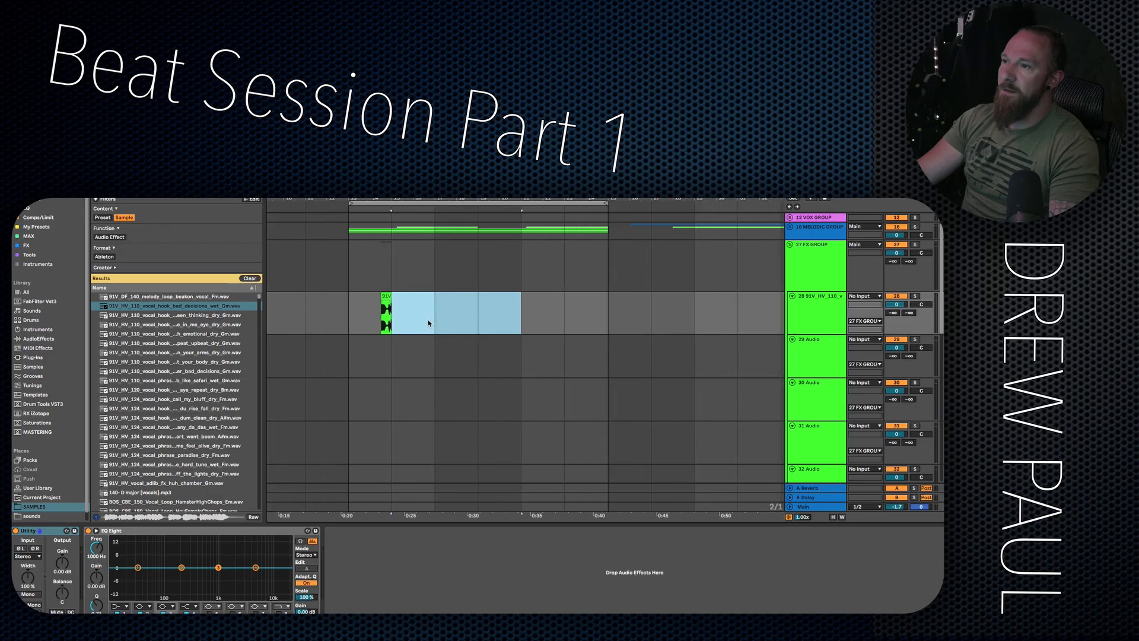
pyautogui.press('z')
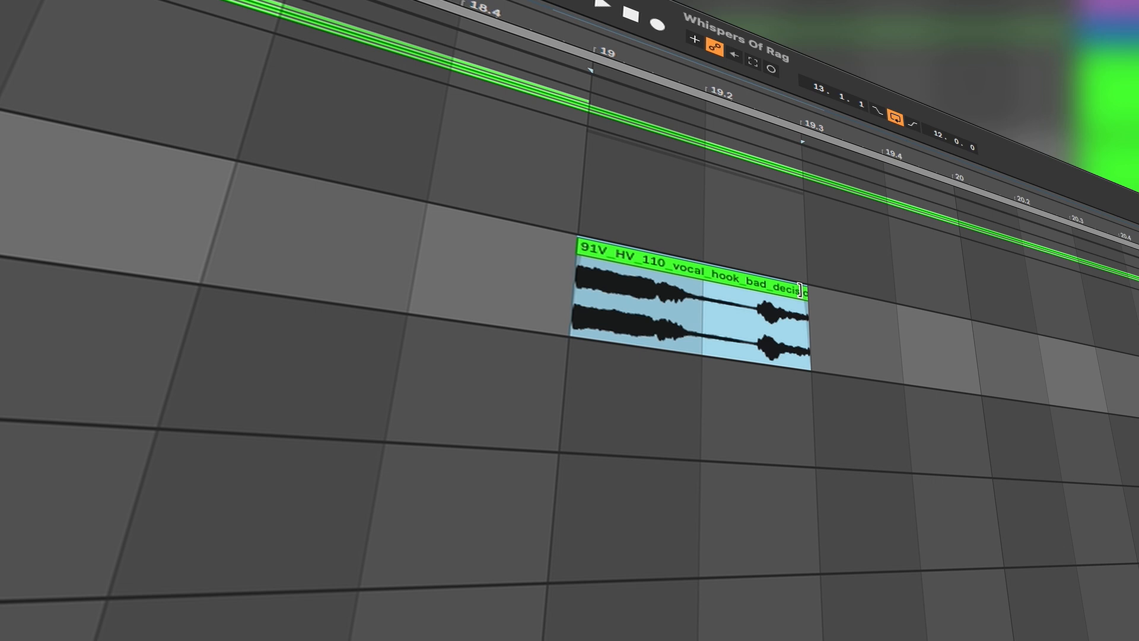
pyautogui.moveTo(512, 295); pyautogui.dragTo(480, 296)
pyautogui.press('space')
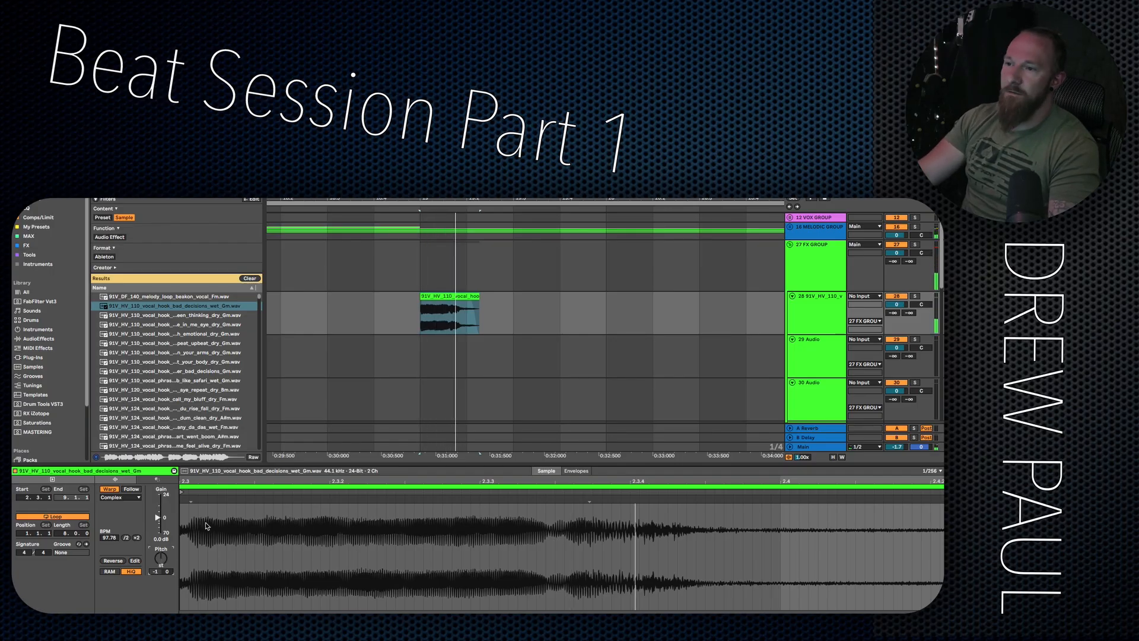
pyautogui.click(327, 305)
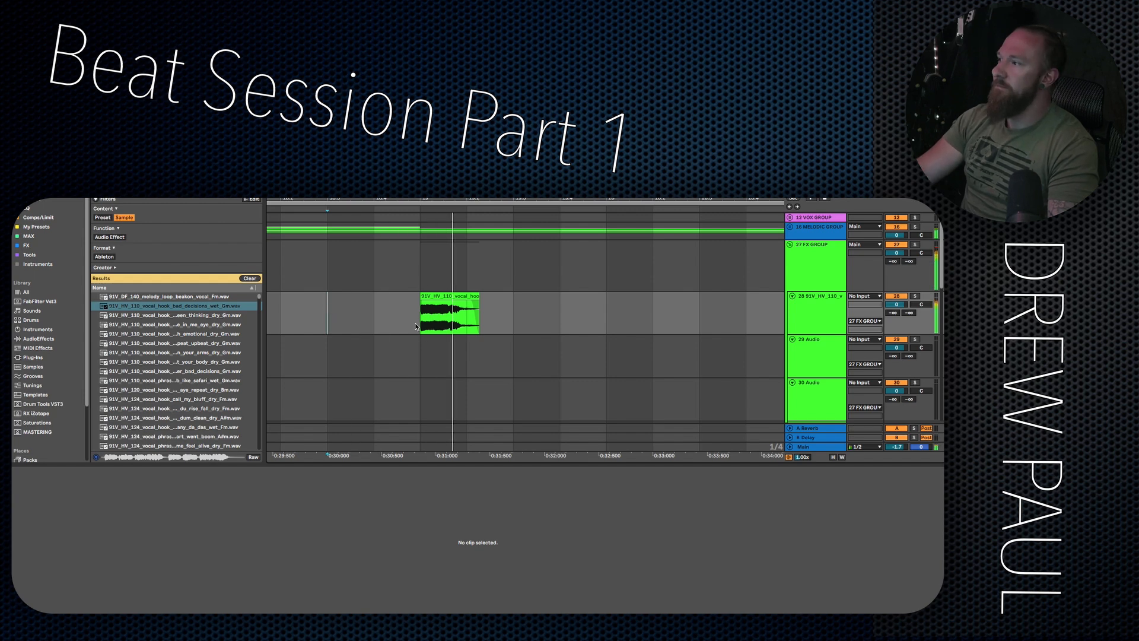
# Lower the vocal track to -6.0 dB, add a low cut at 93.8 Hz in its EQ Eight, and audition the clip.
pyautogui.press('-')
pyautogui.hotkey('shift', 'Tab')
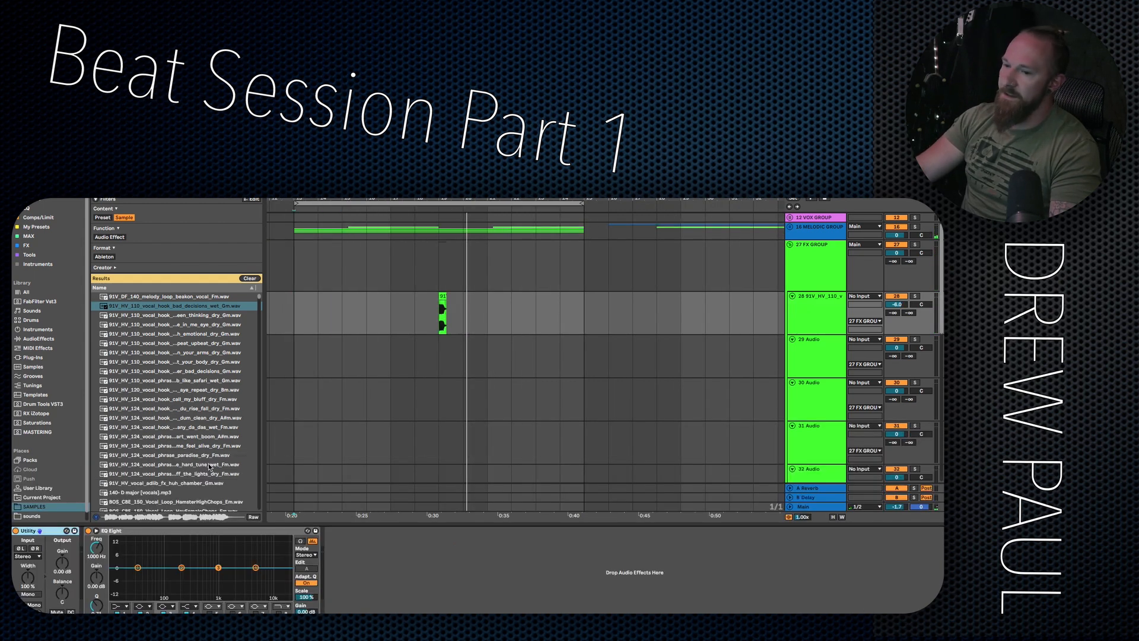
pyautogui.click(122, 608)
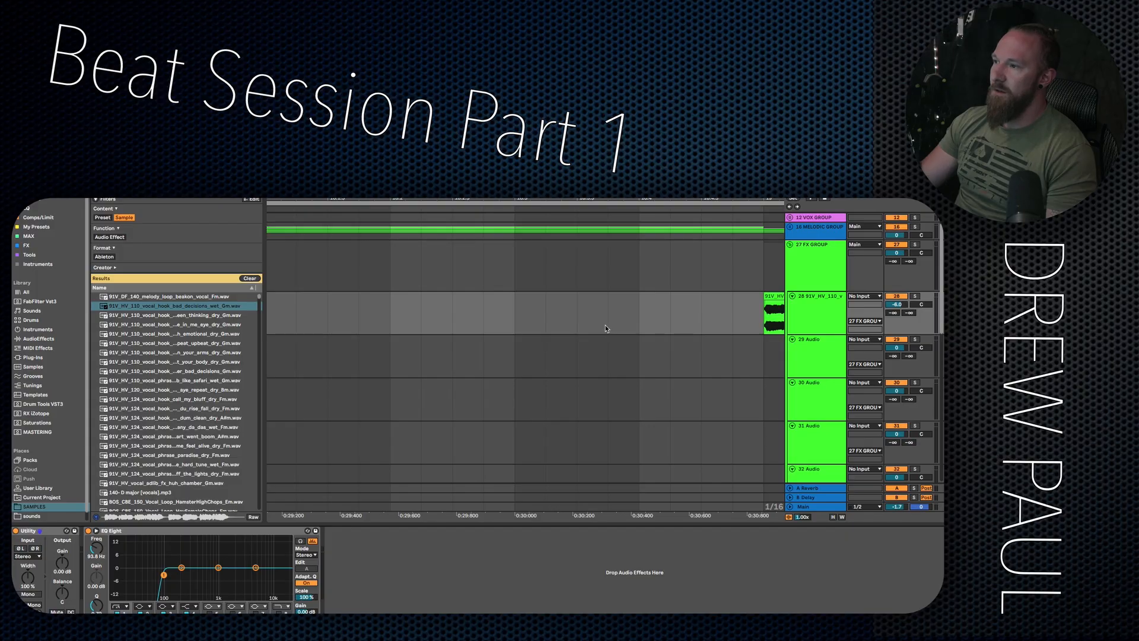
pyautogui.scroll(-3, 604, 327)
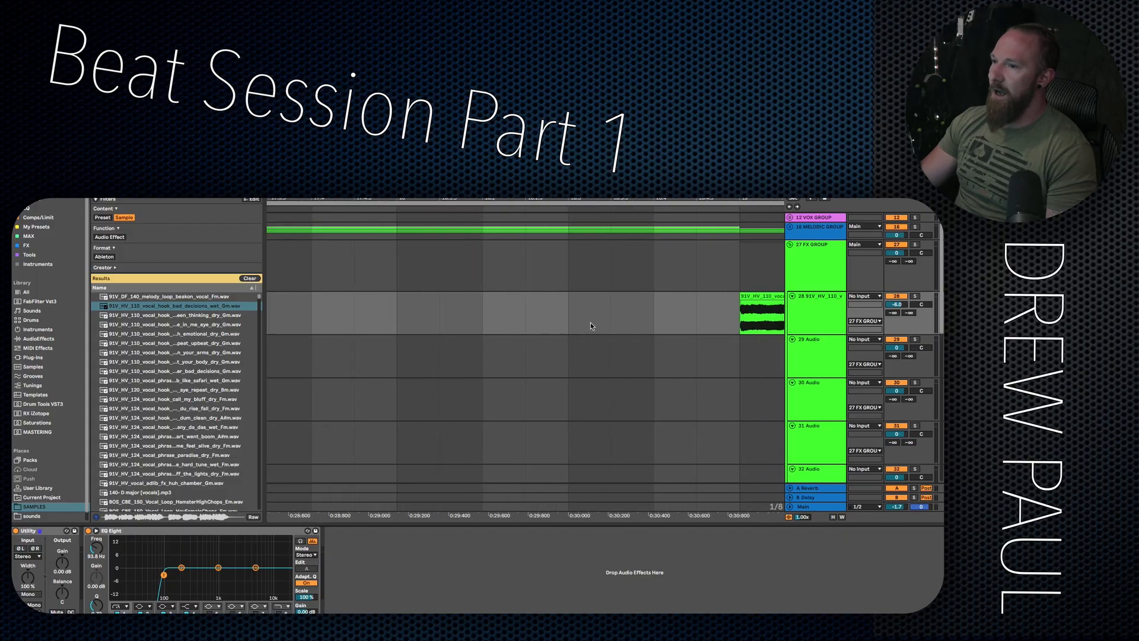
pyautogui.hscroll(5, 589, 323)
pyautogui.click(470, 327)
pyautogui.press('space')
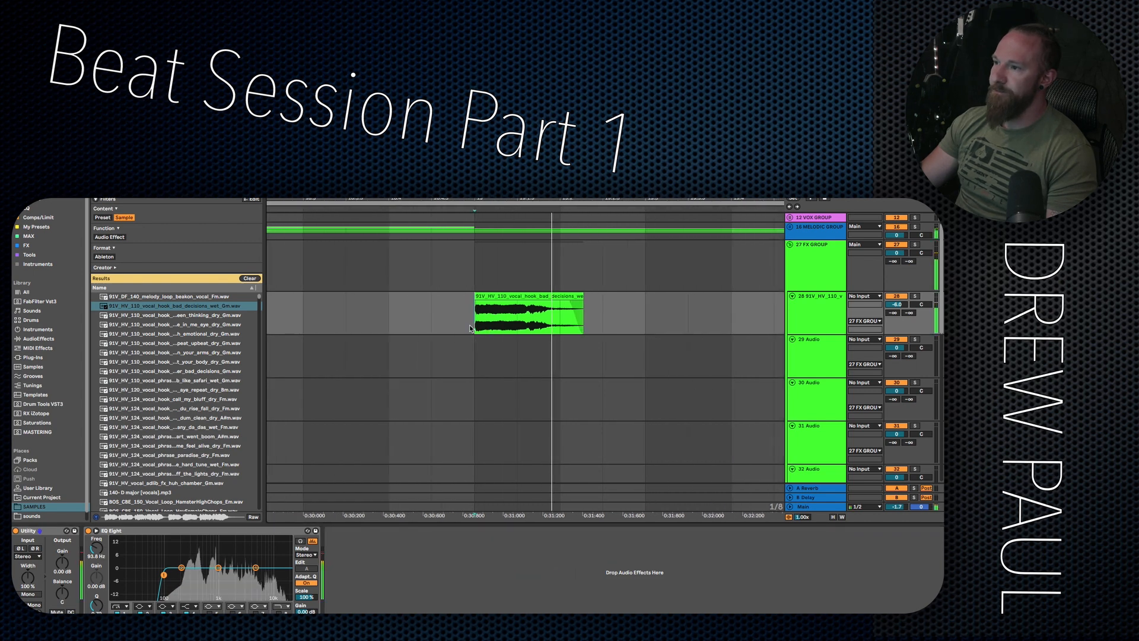
# Raise the low cut frequency in the vocal track's EQ Eight to about 211 Hz and play the clip.
pyautogui.click(803, 316)
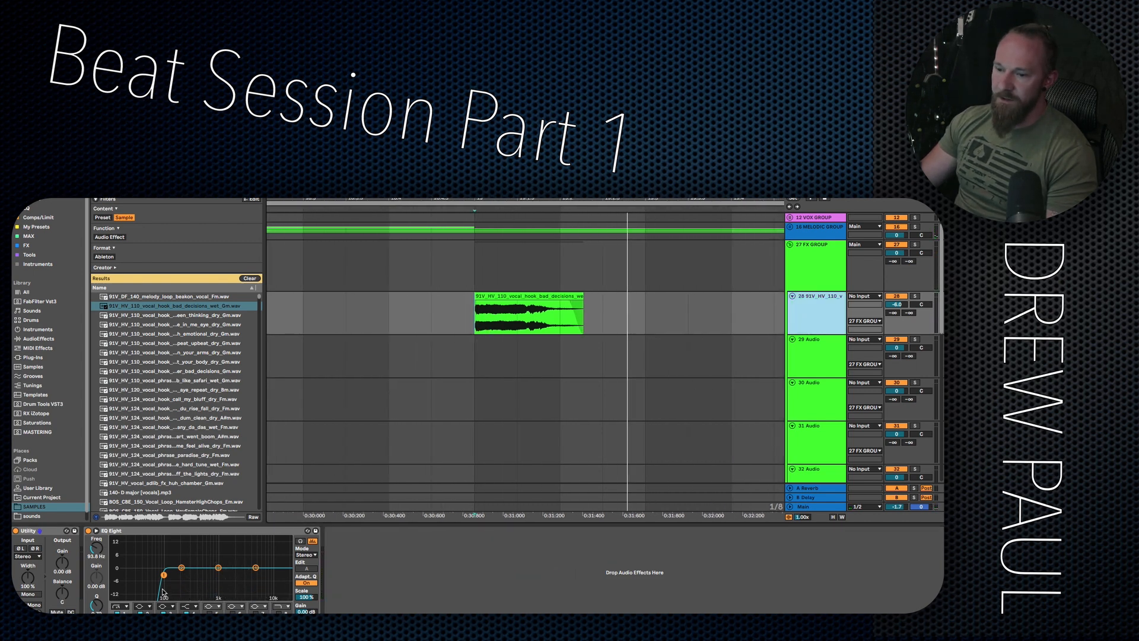
pyautogui.moveTo(165, 575); pyautogui.dragTo(171, 575)
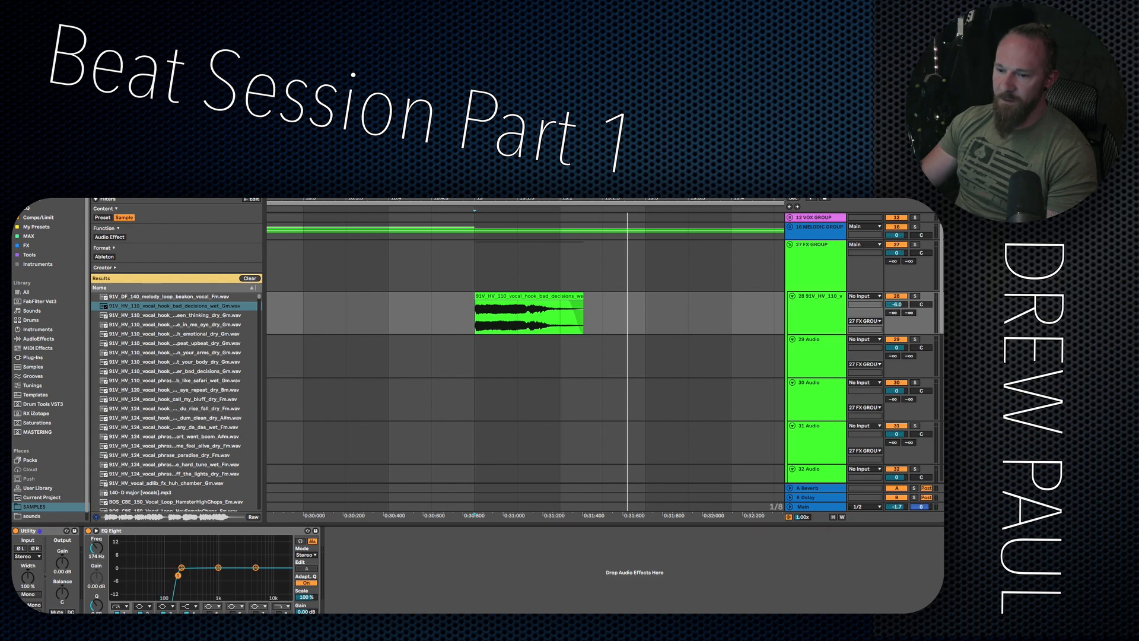
pyautogui.press('space')
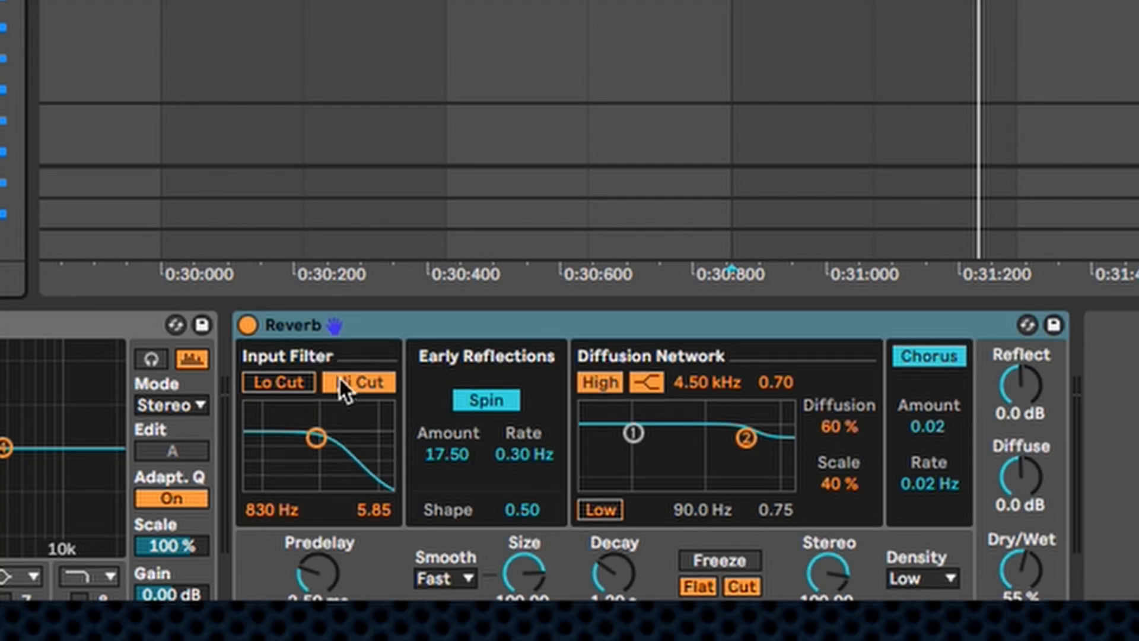
# Switch the Reverb's input filter from high cut to low cut at about 1.14 kHz, width 4.35, and audition the vocal soloed.
pyautogui.click(305, 383)
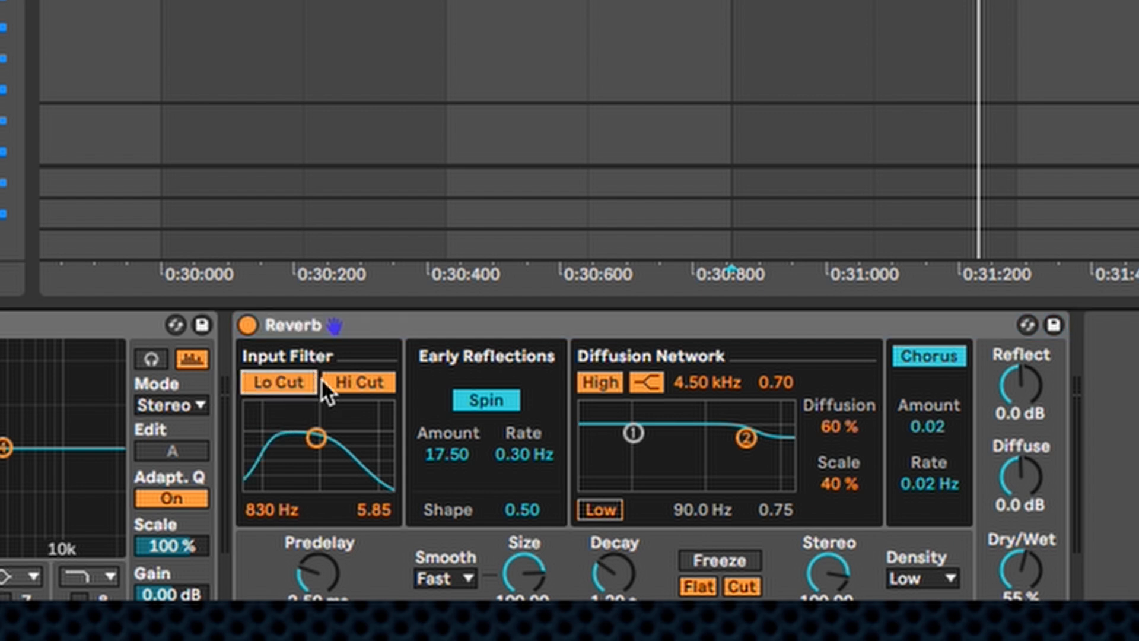
pyautogui.click(333, 383)
pyautogui.moveTo(318, 439); pyautogui.dragTo(323, 445)
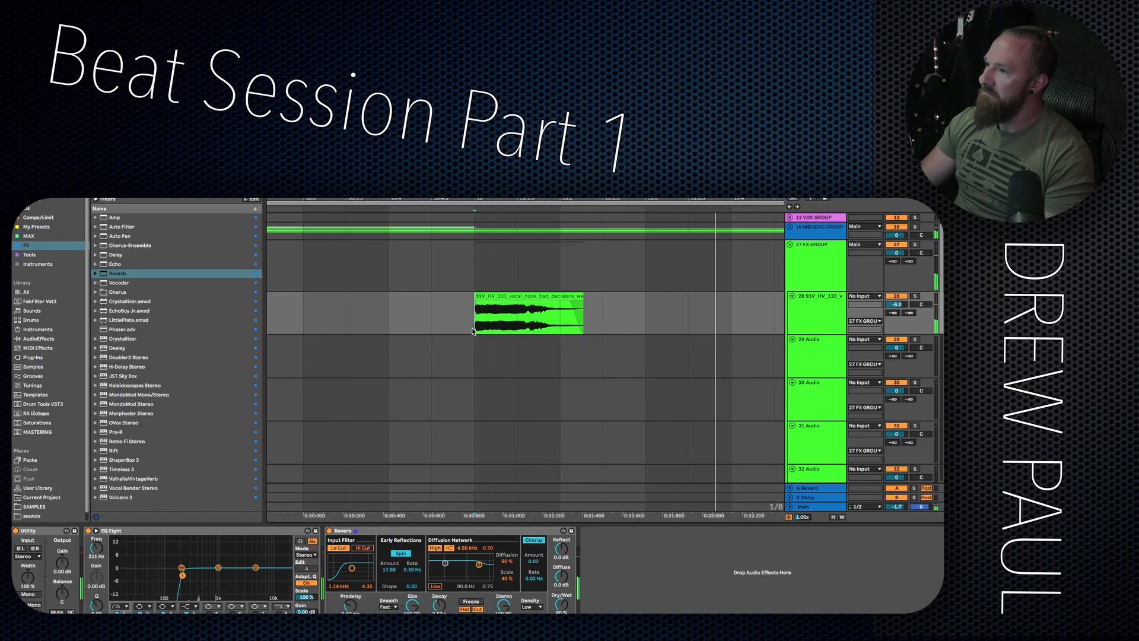
pyautogui.click(916, 296)
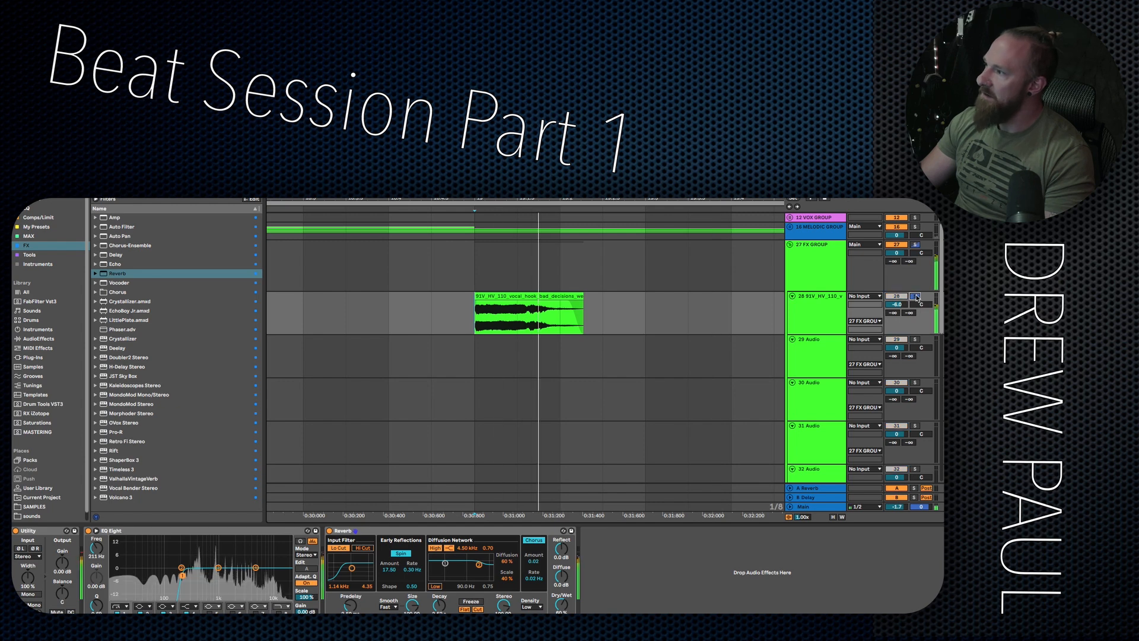
pyautogui.click(916, 296)
# Add a Delay after the Reverb on the vocal track and set its filter to about 1.02 kHz with a width of 5.42.
pyautogui.click(125, 256)
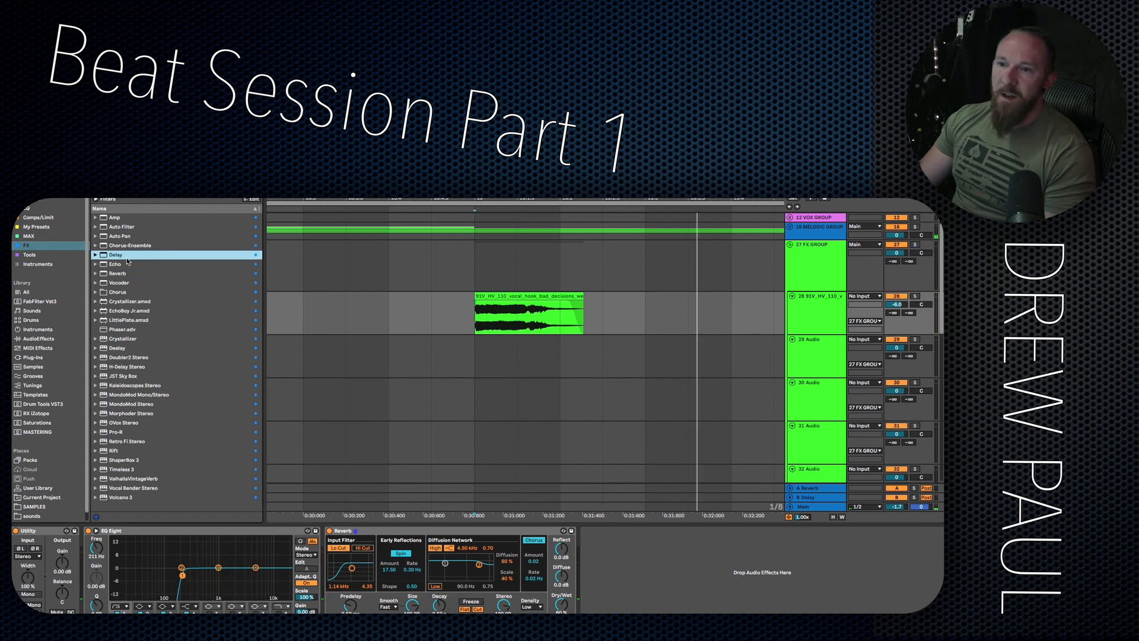
pyautogui.doubleClick(125, 255)
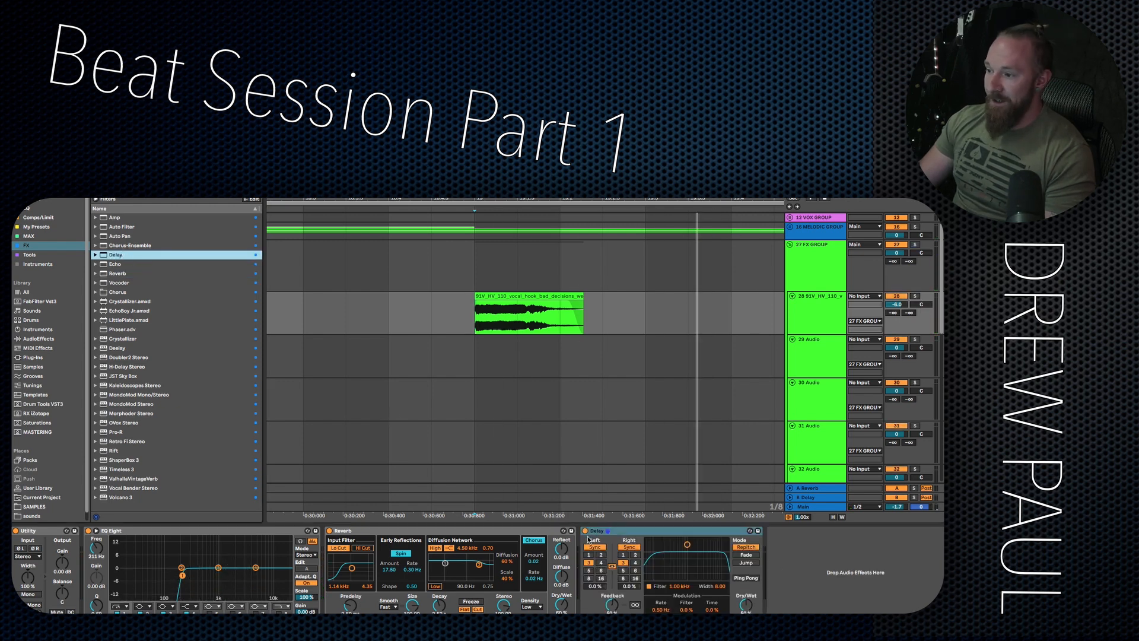
pyautogui.hscroll(5, 463, 374)
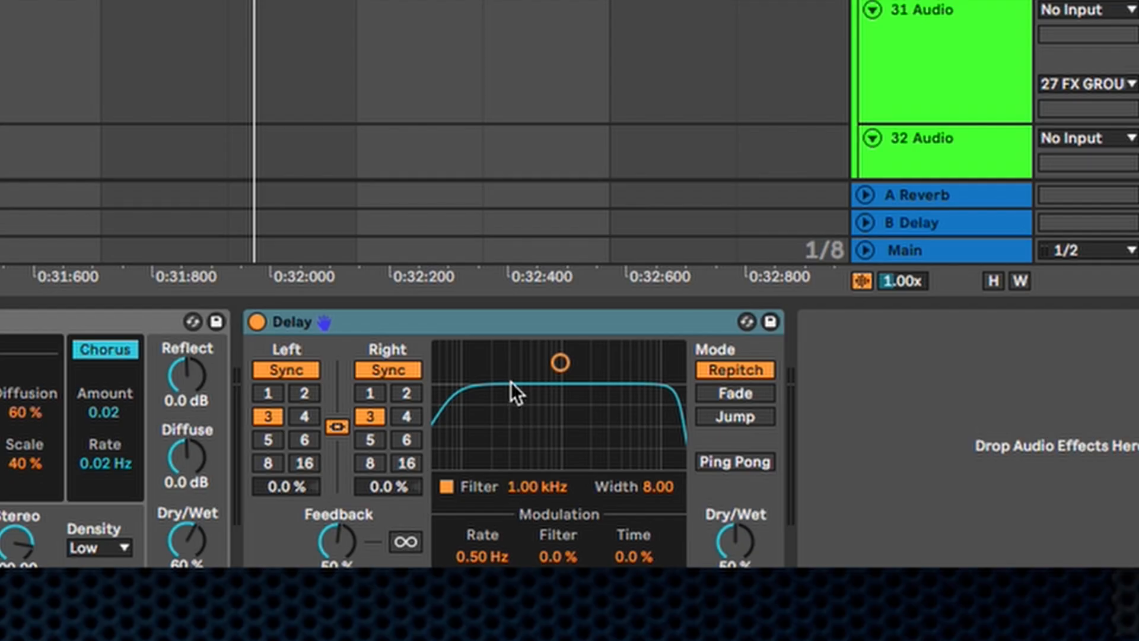
pyautogui.moveTo(546, 370); pyautogui.dragTo(550, 404)
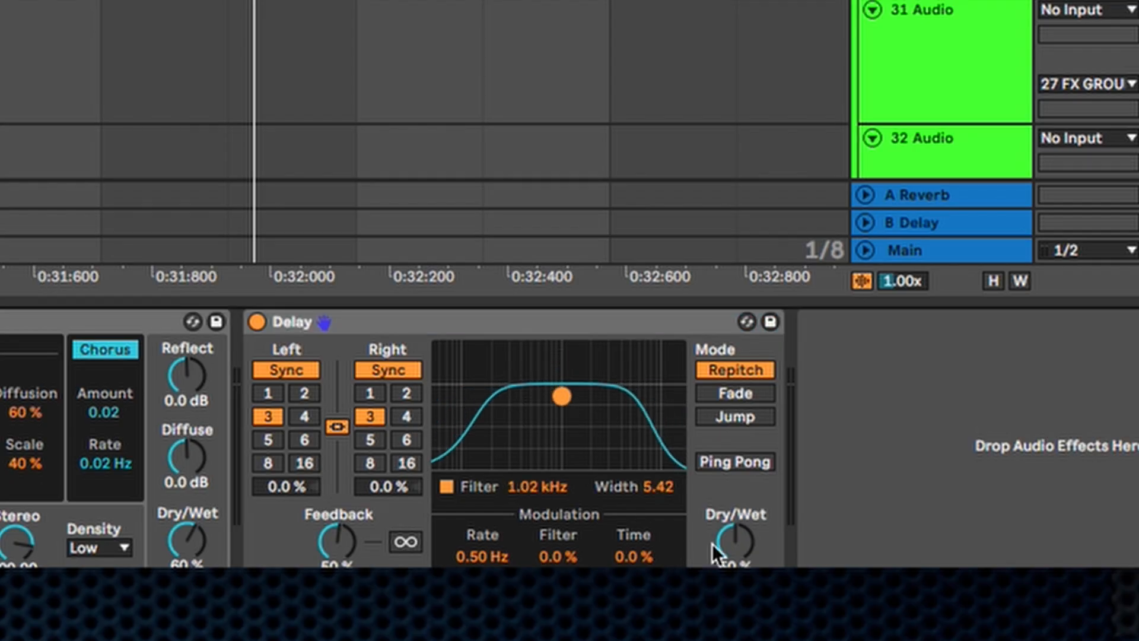
# Set the Delay to Fade mode with Ping Pong and a synced time of 4, and adjust its dry/wet balance.
pyautogui.click(749, 396)
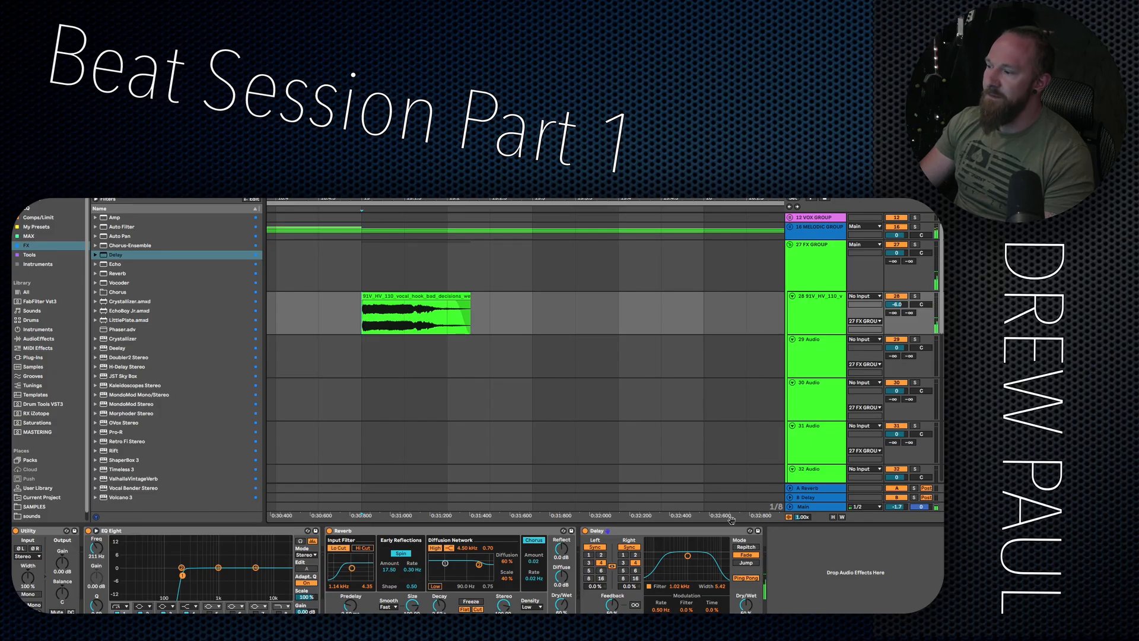
pyautogui.moveTo(750, 609); pyautogui.dragTo(749, 614)
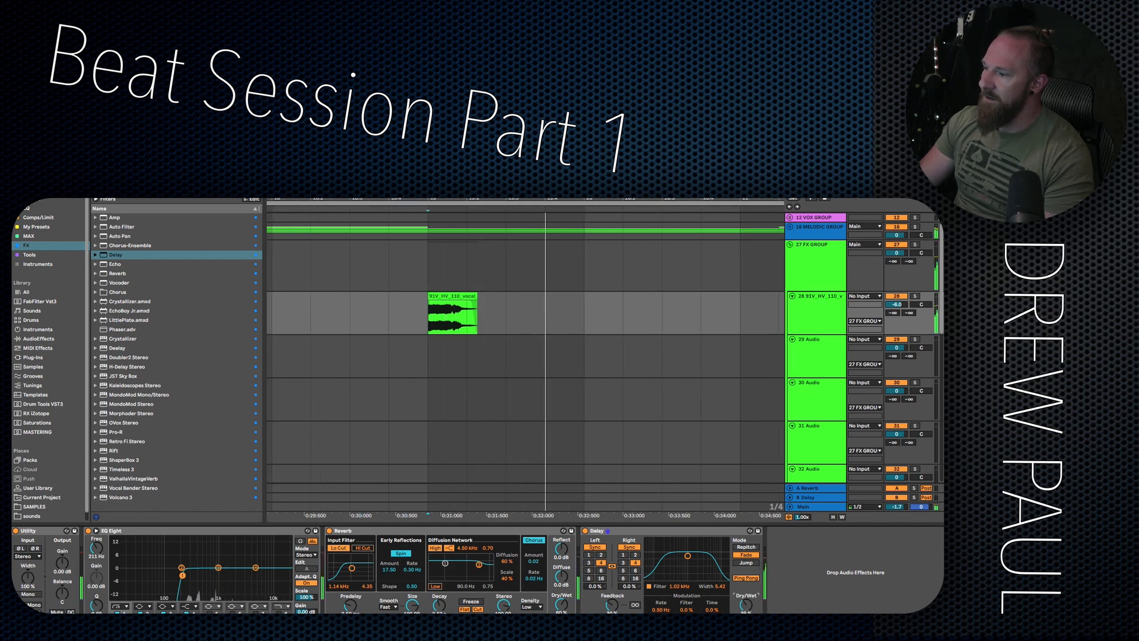
pyautogui.scroll(-3, 513, 336)
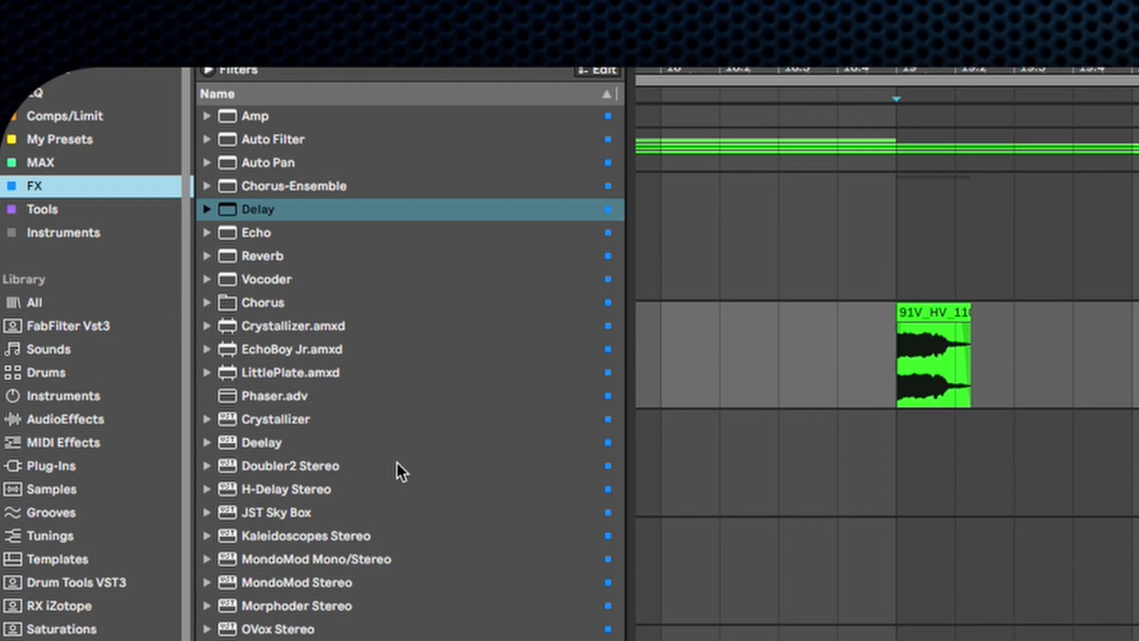
# Add JST Sky Box to the vocal track, set its reverb type to Chorale, and solo the track to hear it.
pyautogui.doubleClick(276, 512)
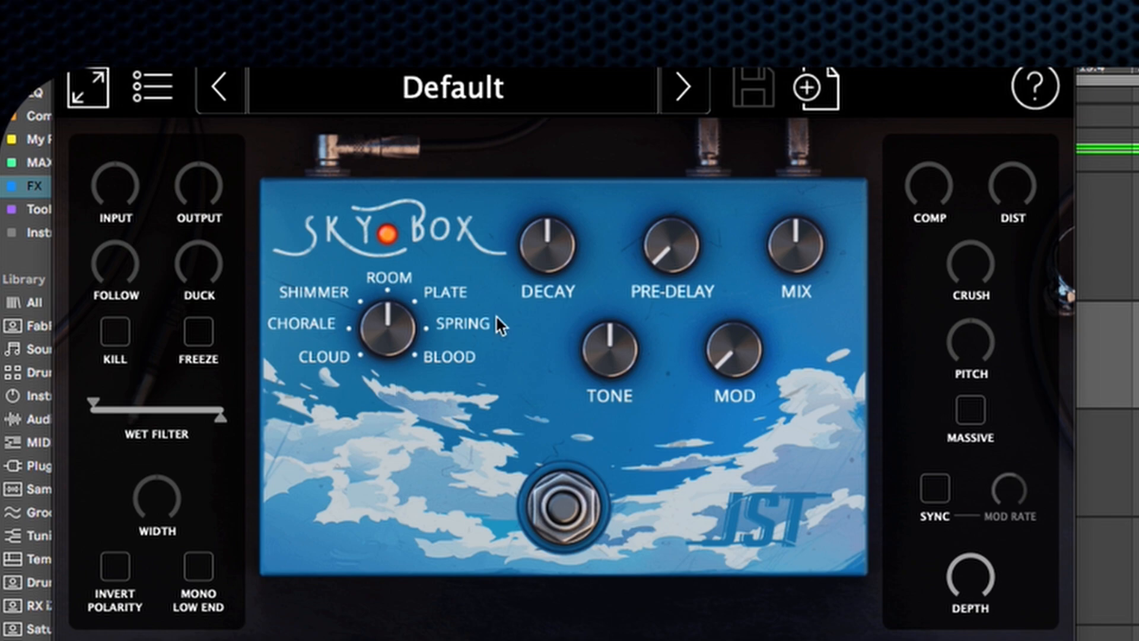
pyautogui.moveTo(390, 338); pyautogui.dragTo(390, 331)
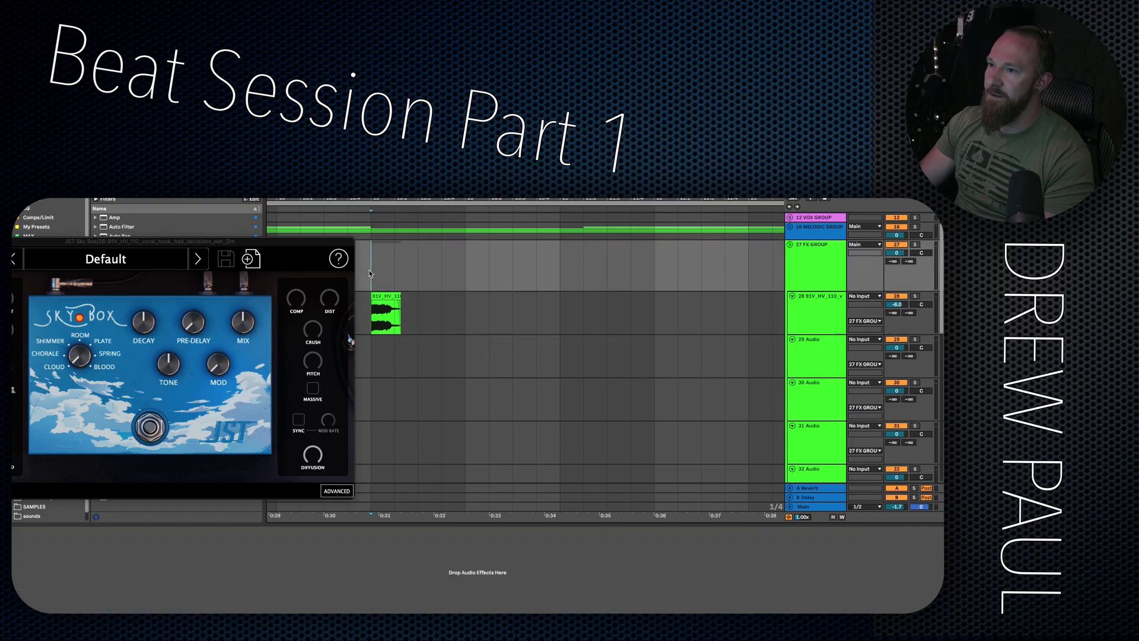
pyautogui.moveTo(238, 241); pyautogui.dragTo(316, 211)
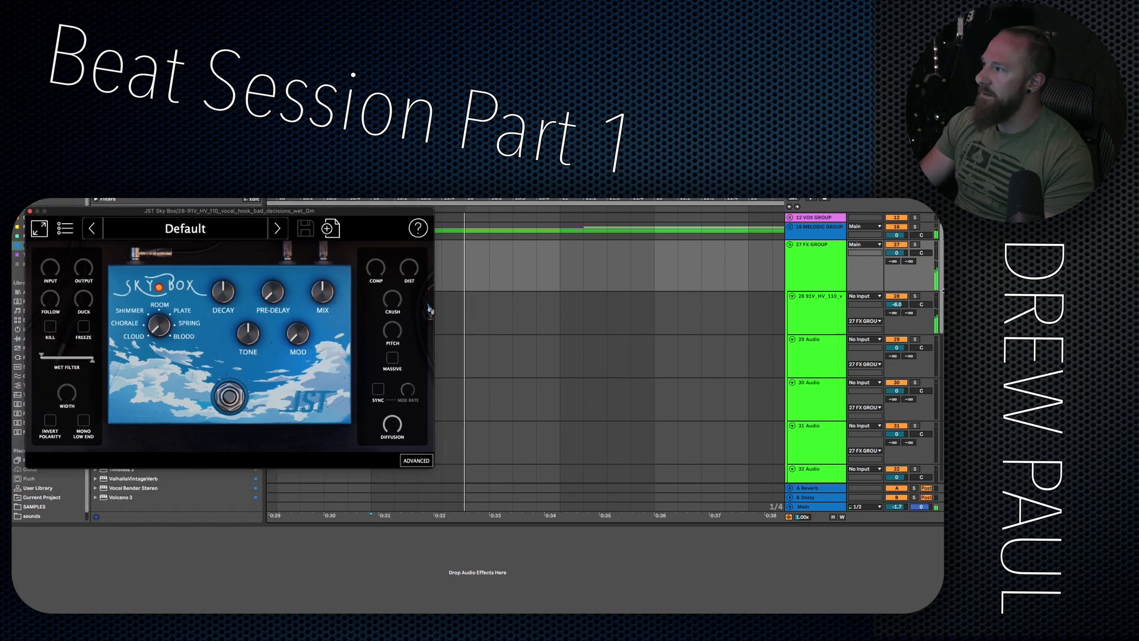
pyautogui.click(915, 297)
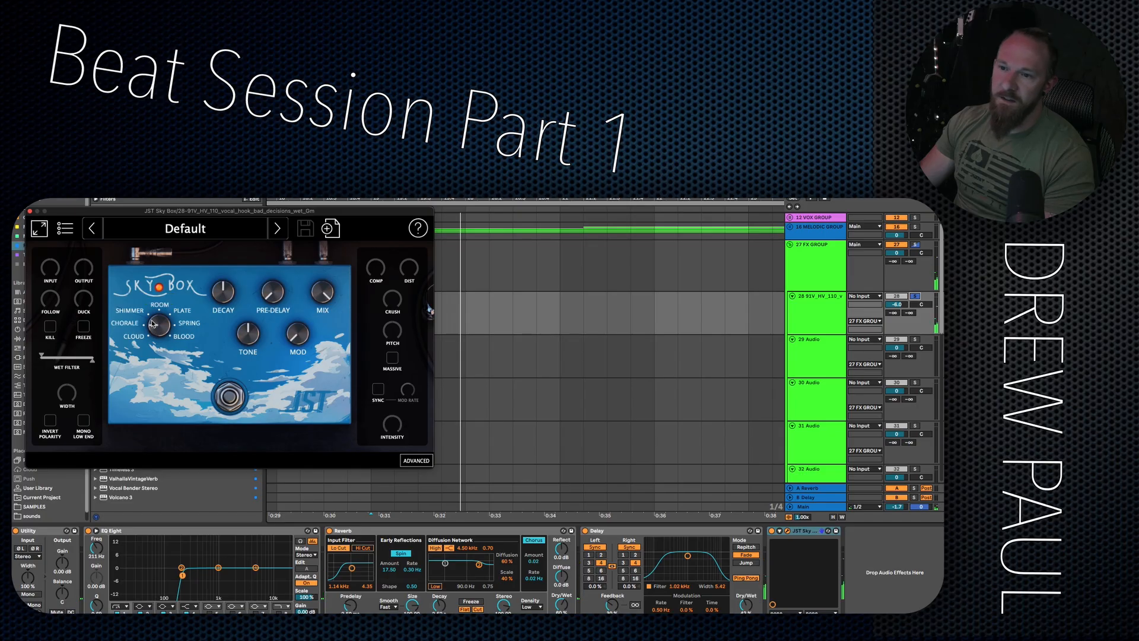
pyautogui.moveTo(154, 320)
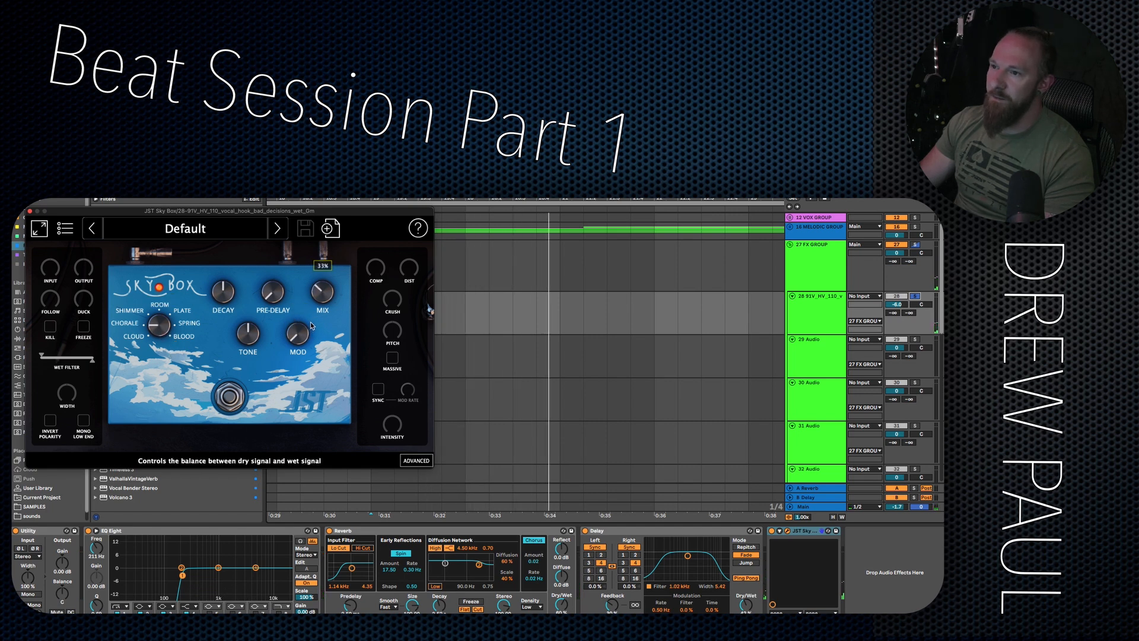
# Adjust the Sky Box mix, trying about 64% before fine-tuning it, and close the plug-in window.
pyautogui.moveTo(311, 325); pyautogui.dragTo(311, 316)
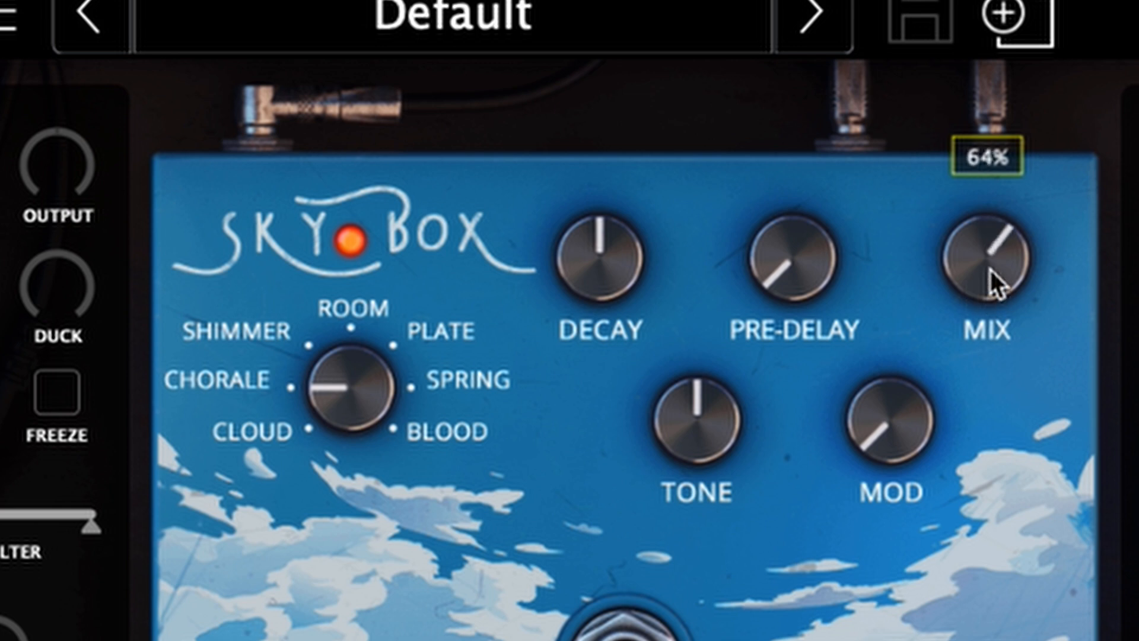
pyautogui.moveTo(991, 270)
pyautogui.mouseDown()
pyautogui.moveTo(987, 257)
pyautogui.moveTo(981, 274)
pyautogui.mouseUp()
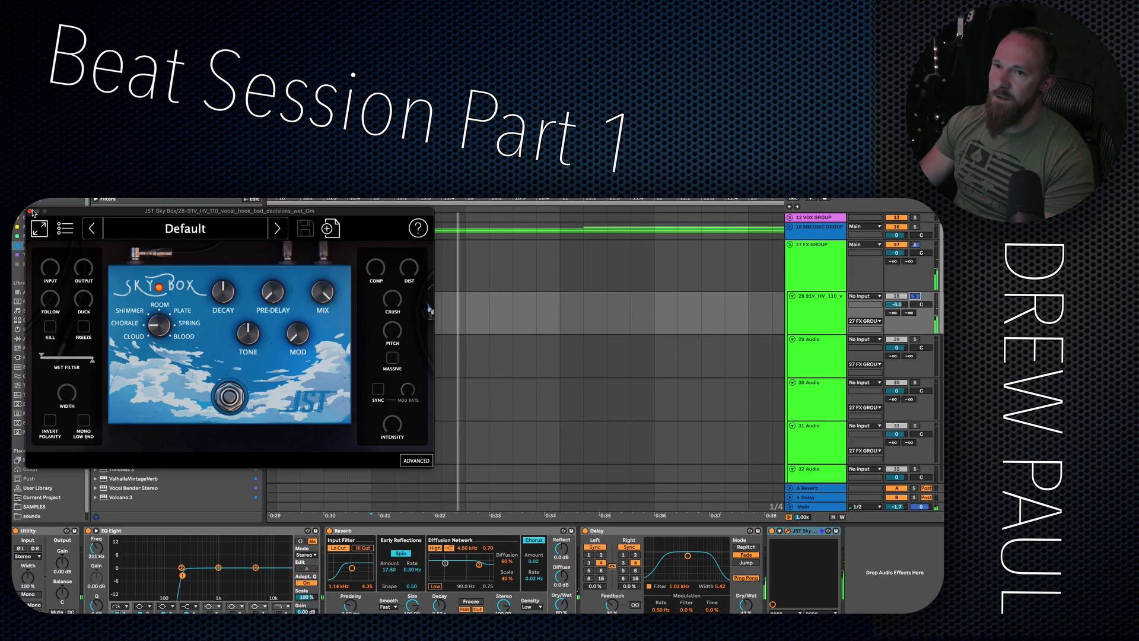
pyautogui.click(31, 211)
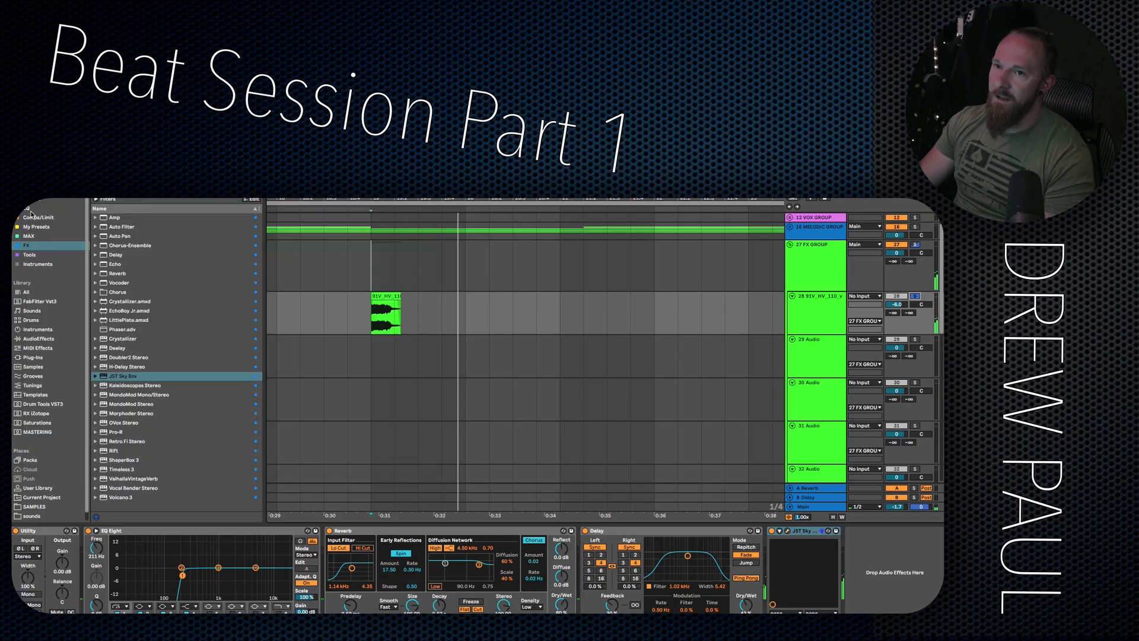
# Set the 29 Audio track's input to vocal track 28 and record the processed vocal with its effects tail from bar 19.
pyautogui.click(806, 353)
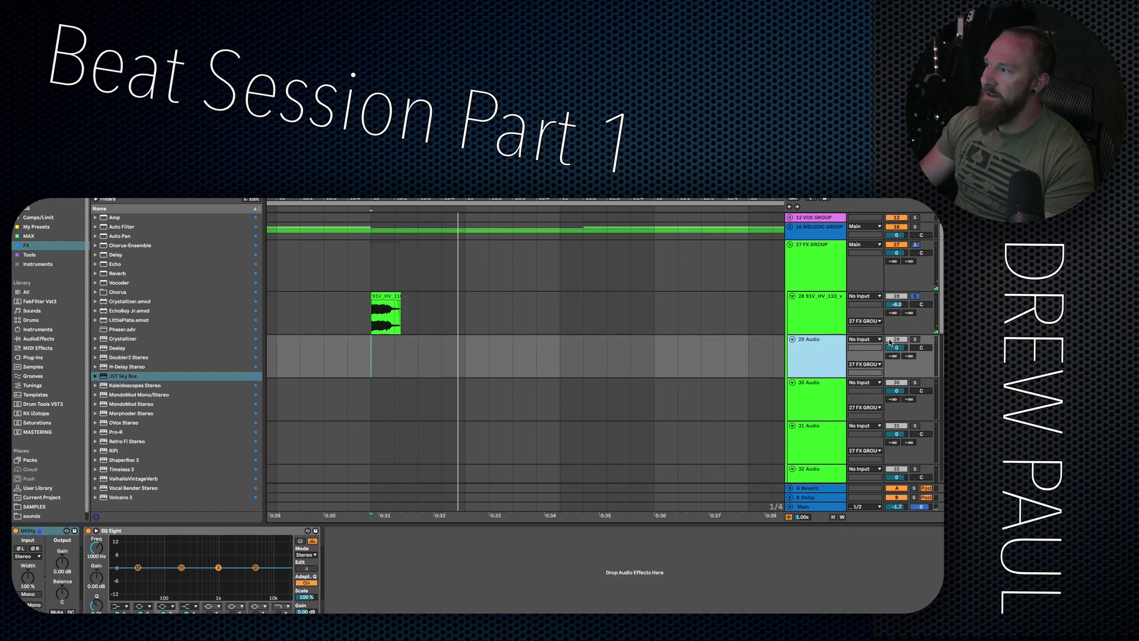
pyautogui.click(859, 341)
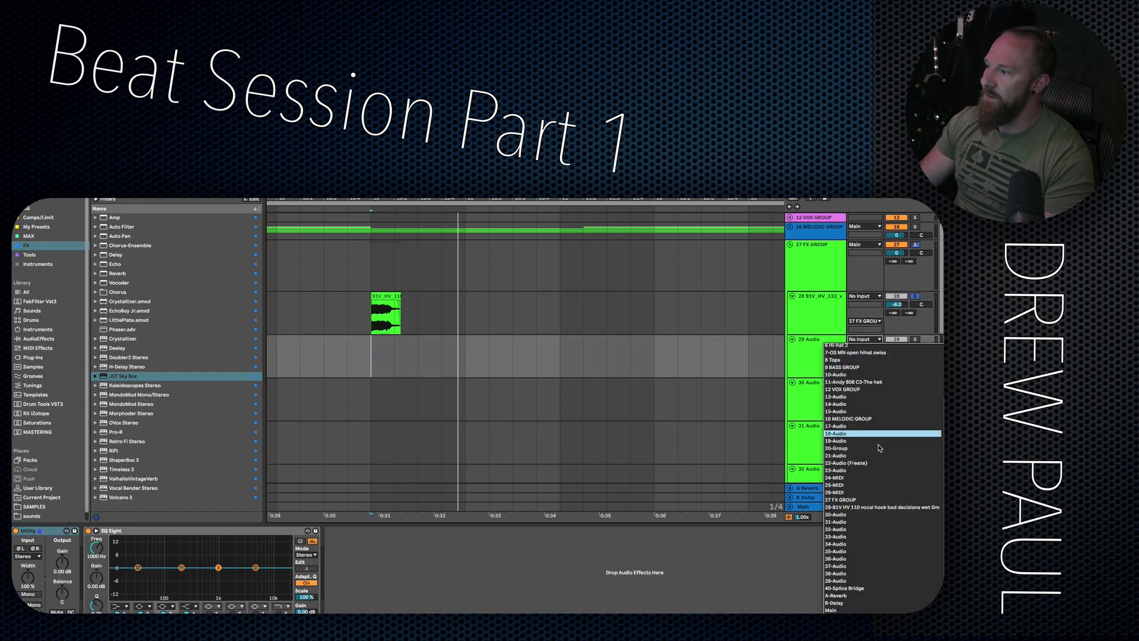
pyautogui.scroll(3, 862, 528)
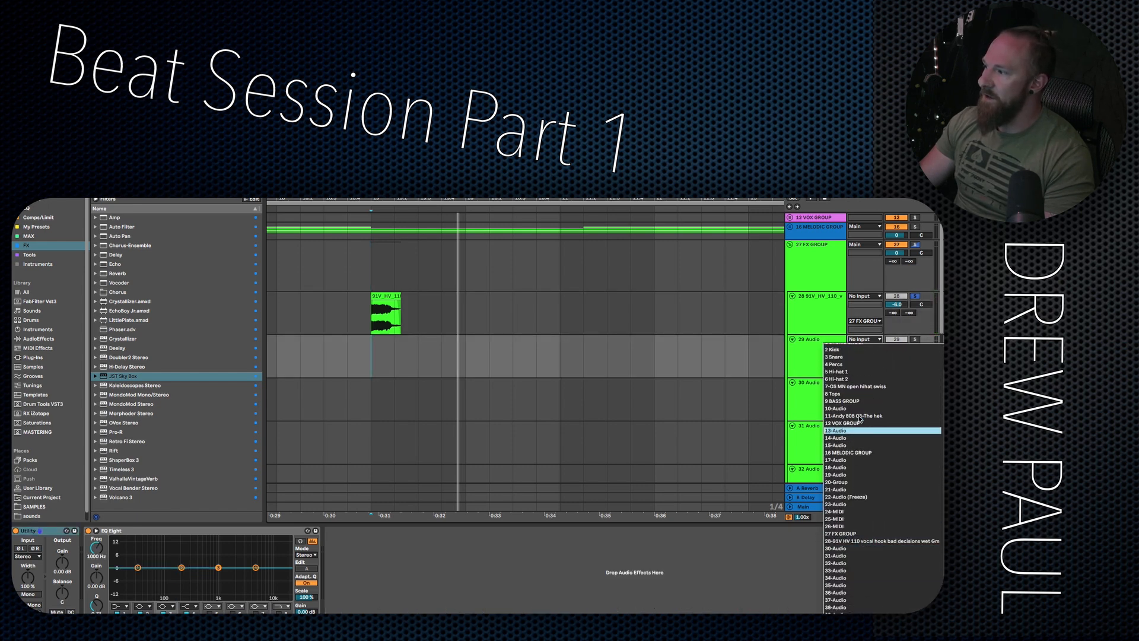
pyautogui.click(857, 534)
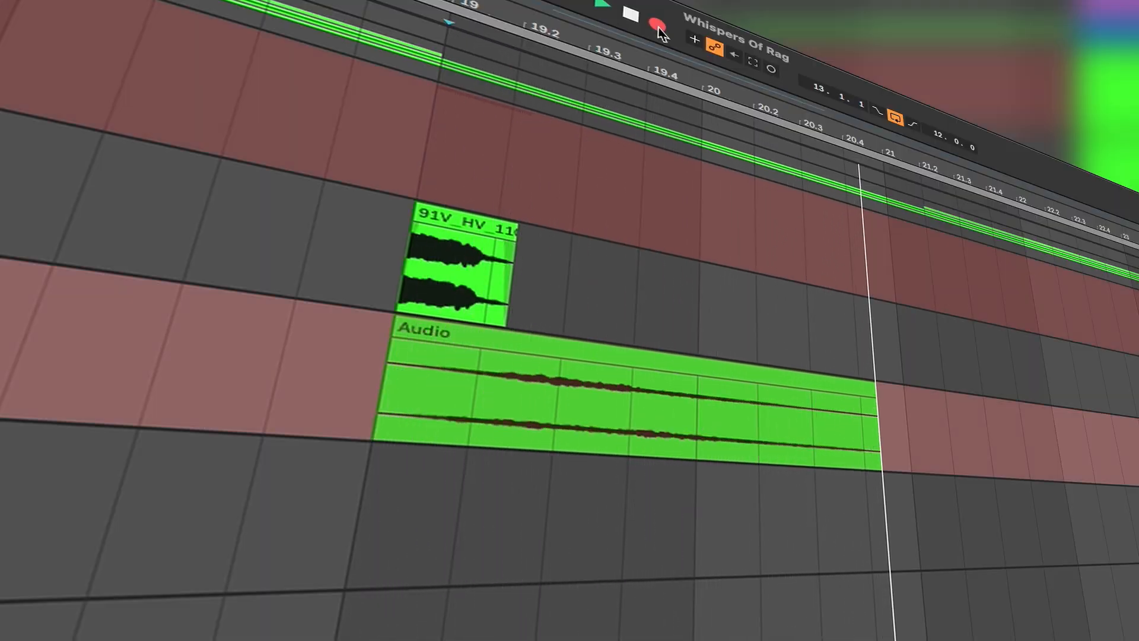
pyautogui.press('space')
# Reverse the recorded clip on the 29 Audio track and move it ahead of bar 19 so it leads into the vocal chop.
pyautogui.click(633, 363)
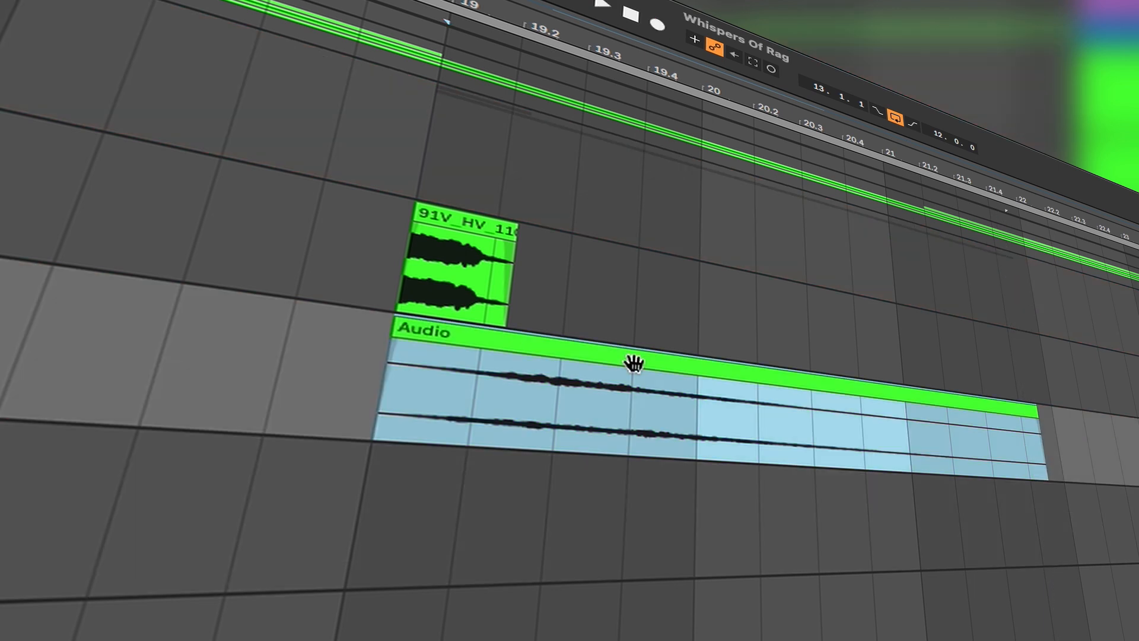
pyautogui.hscroll(-5, 939, 395)
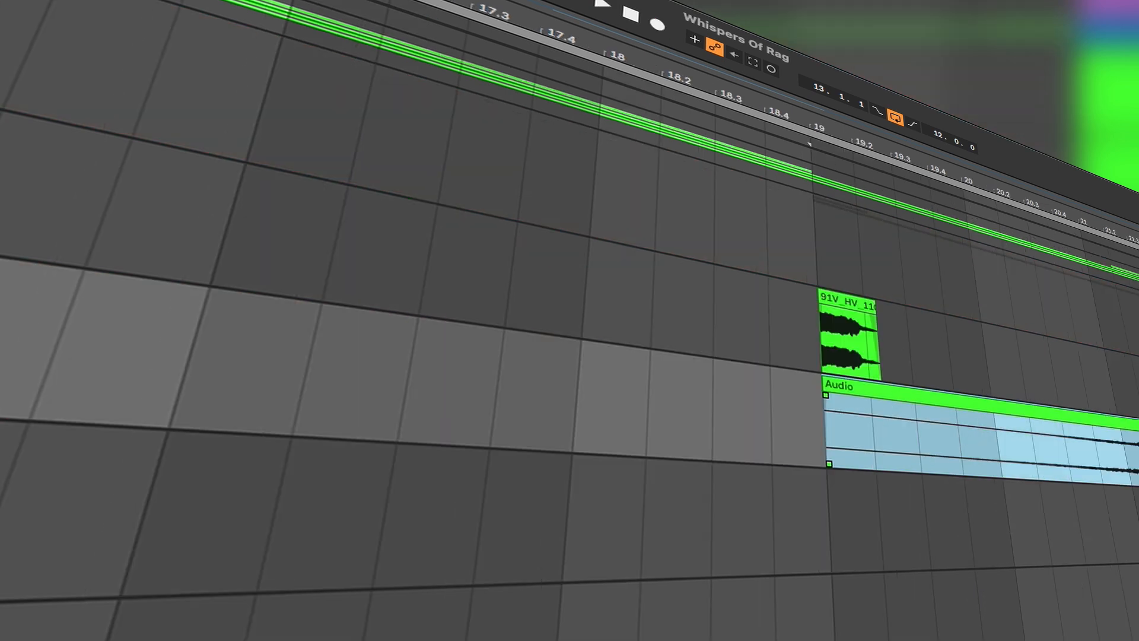
pyautogui.moveTo(1135, 425); pyautogui.dragTo(843, 406)
pyautogui.scroll(-3, 809, 425)
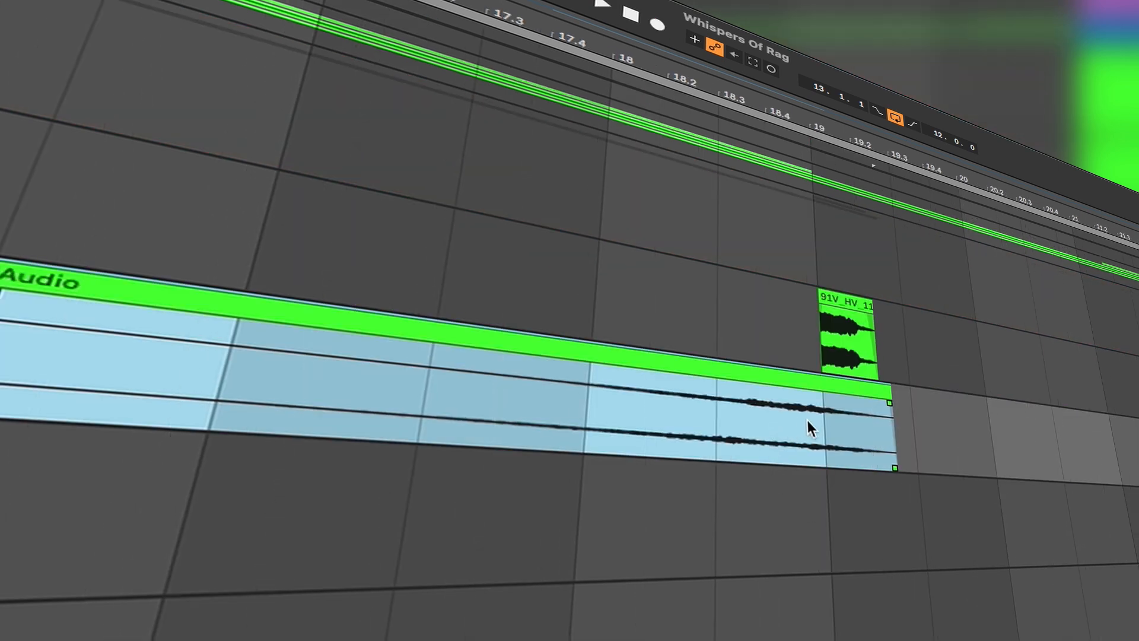
pyautogui.click(629, 396)
pyautogui.click(414, 374)
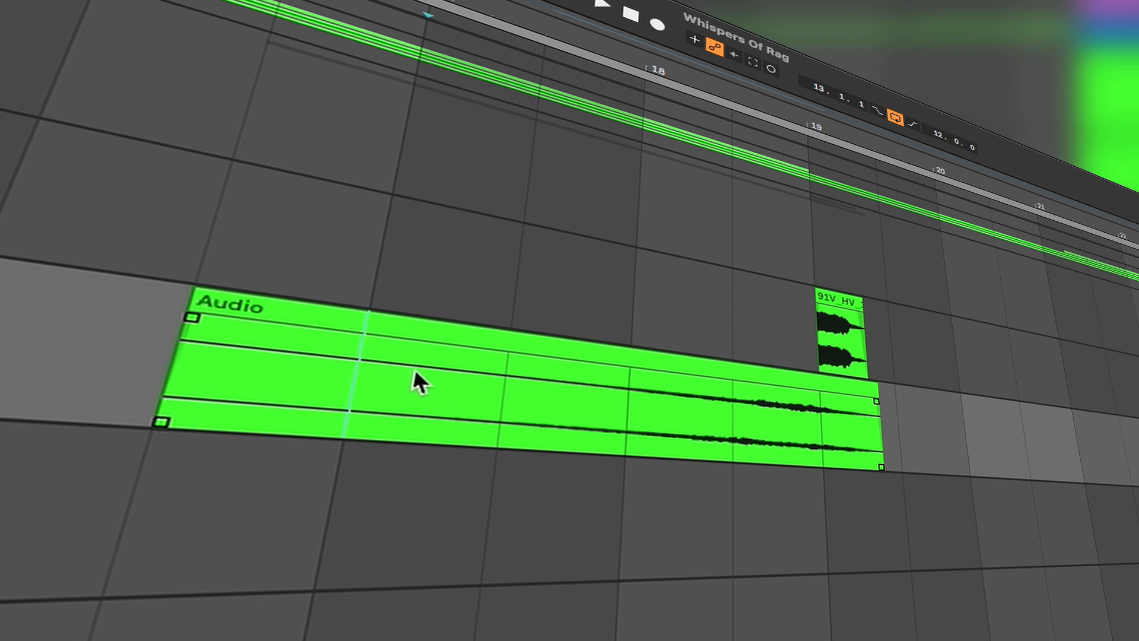
# Play the reversed clip into the vocal chop from the clip's start, and select the 28 vocal track.
pyautogui.press('space')
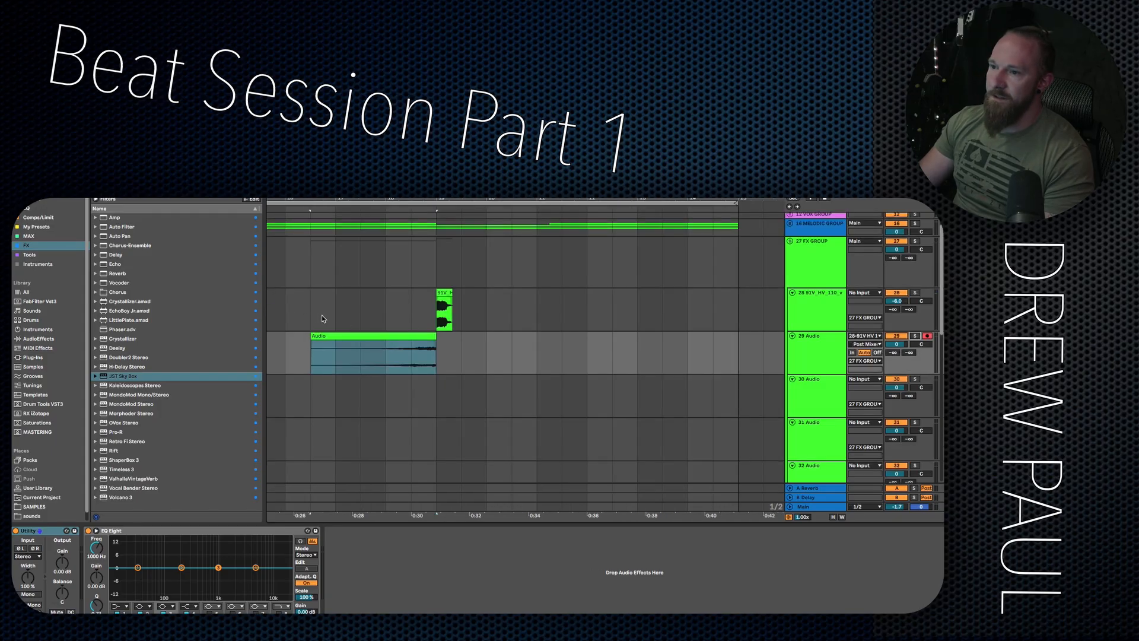
pyautogui.click(316, 318)
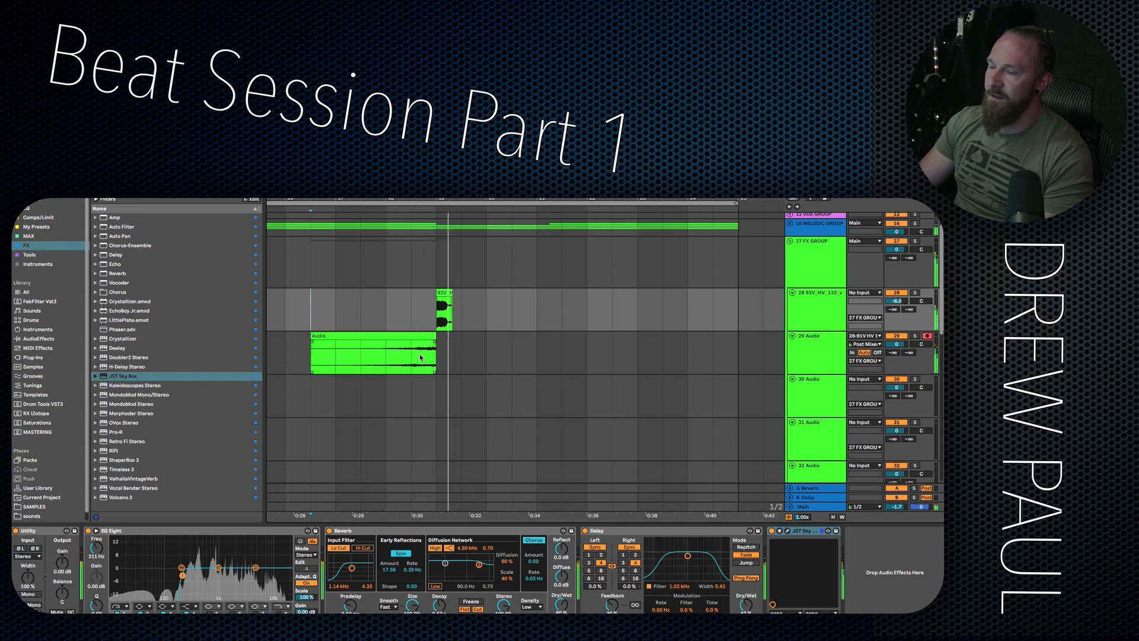
pyautogui.click(817, 308)
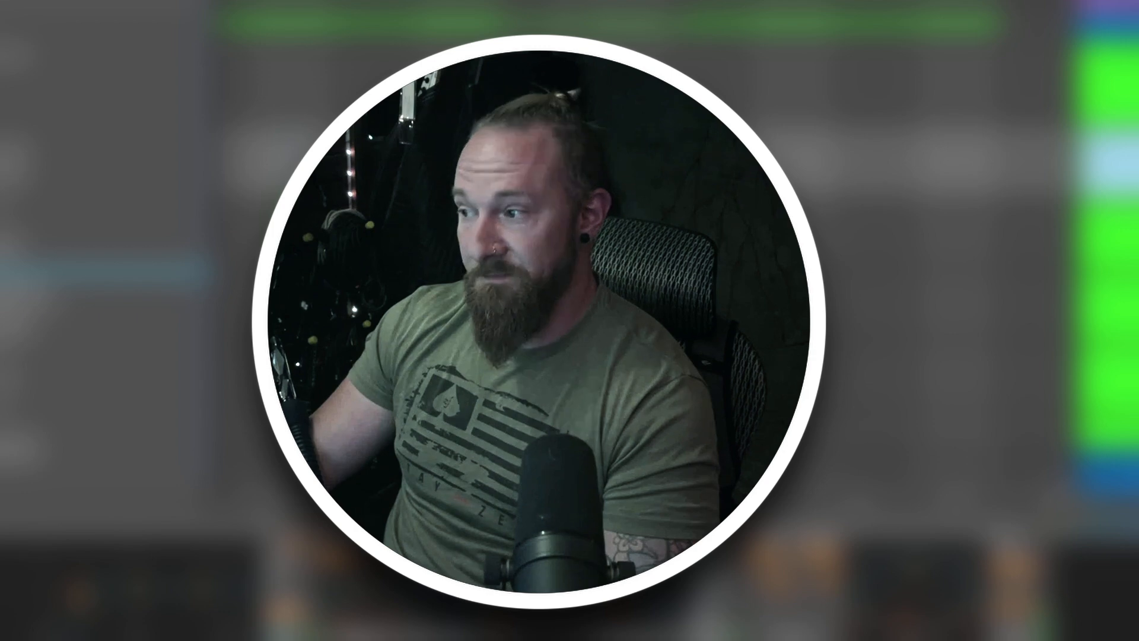
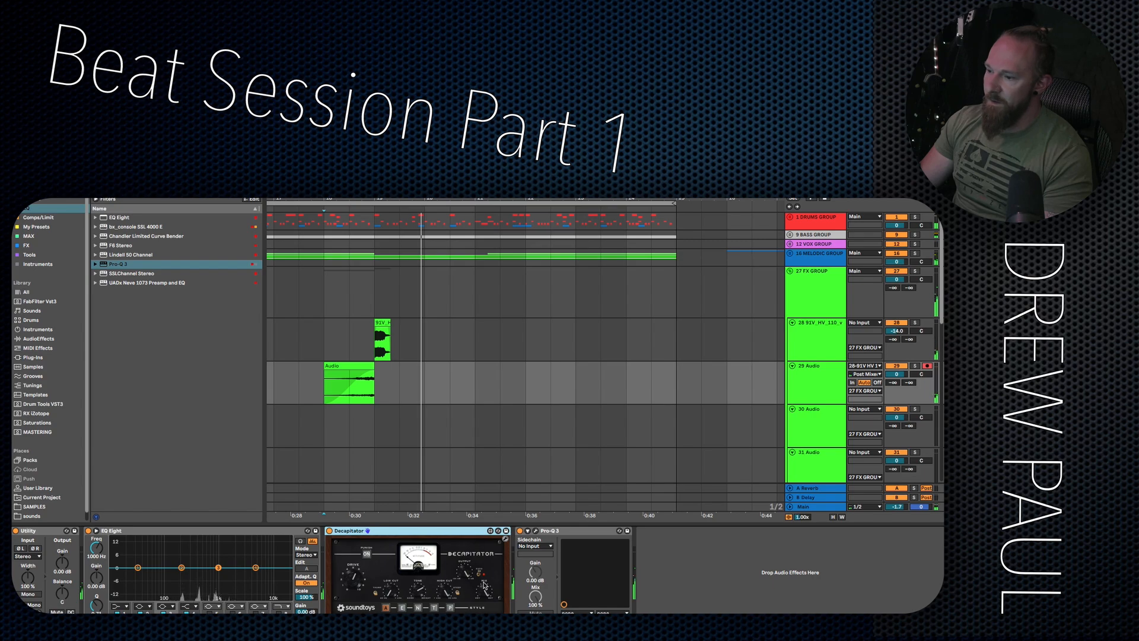
# Adjust the Decapitator mix on the 29 Audio track and play the beat from bar 13 to hear it in context.
pyautogui.click(483, 585)
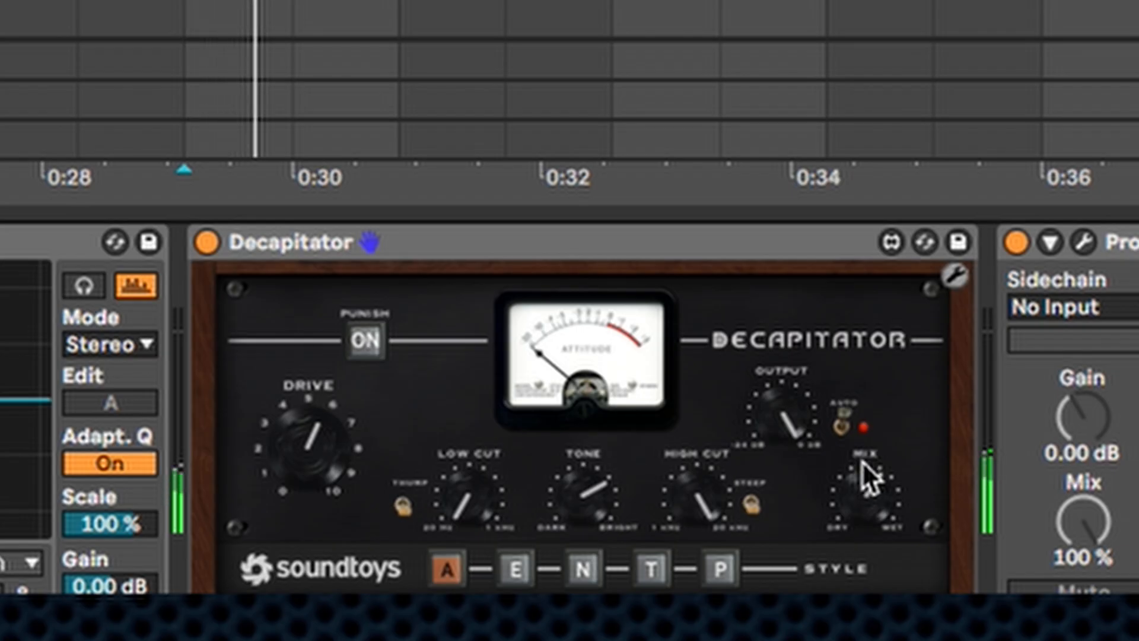
pyautogui.moveTo(484, 583)
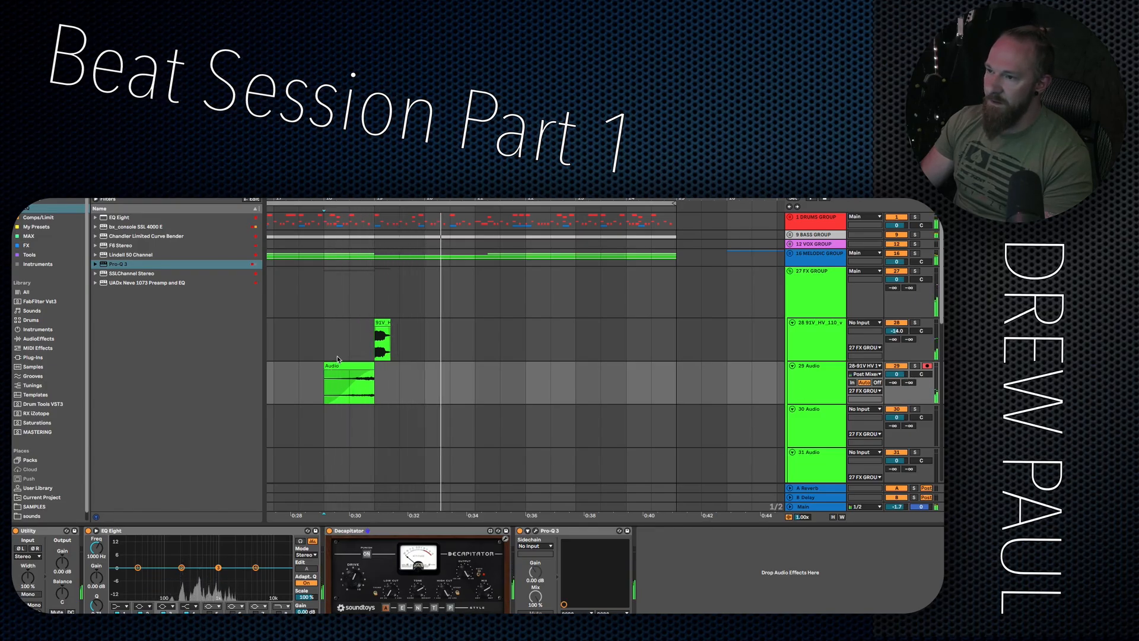
pyautogui.scroll(-3, 338, 358)
pyautogui.hscroll(-3, 350, 363)
pyautogui.scroll(-4, 355, 366)
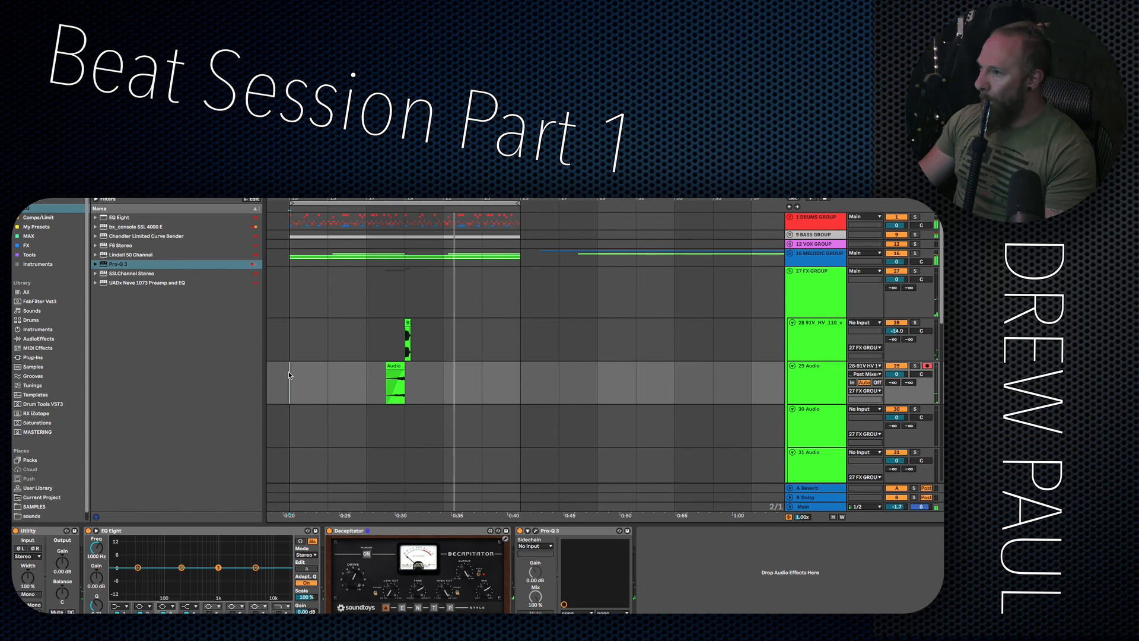
# Duplicate the drum, bass and melodic group sections from bars 13 to 25 so the copies start at bar 25.
pyautogui.scroll(-2, 578, 278)
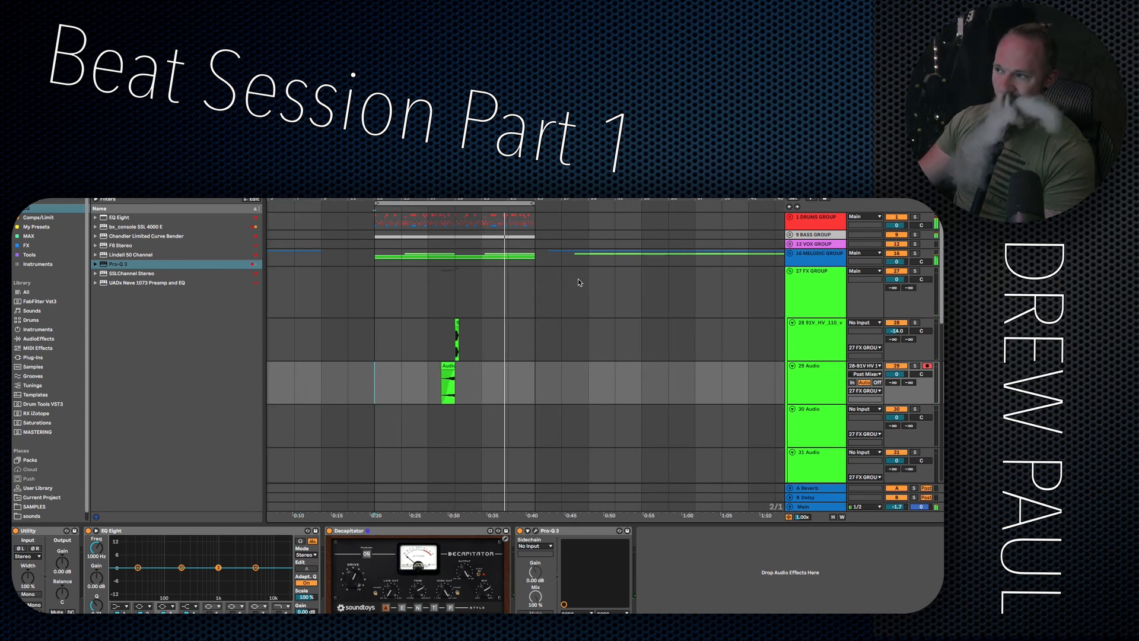
pyautogui.scroll(-5, 601, 289)
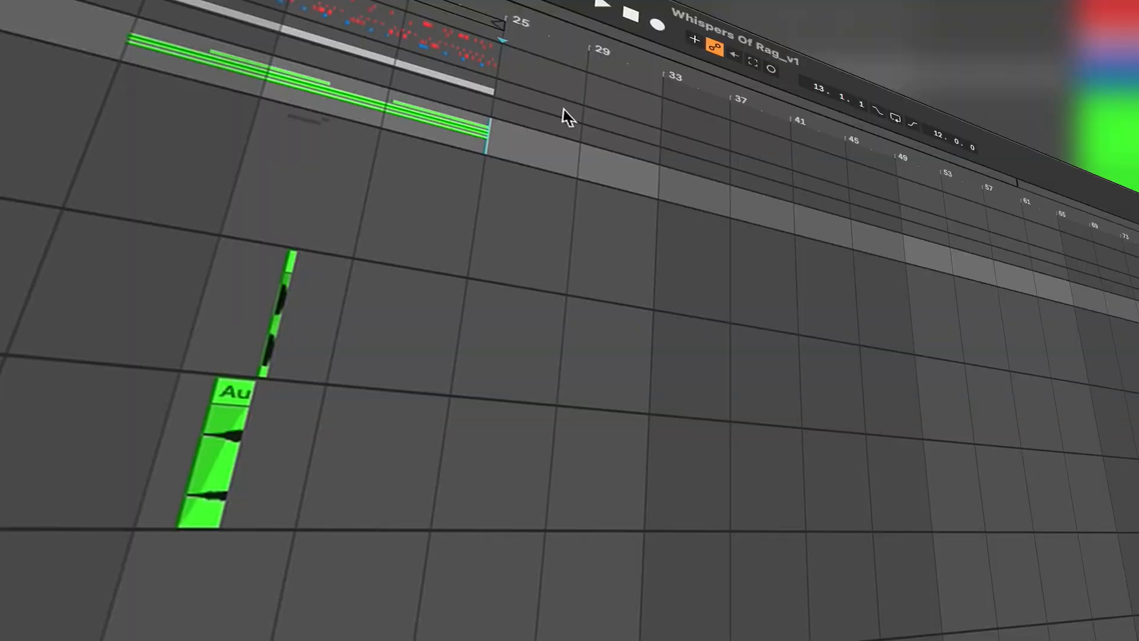
pyautogui.scroll(4, 424, 97)
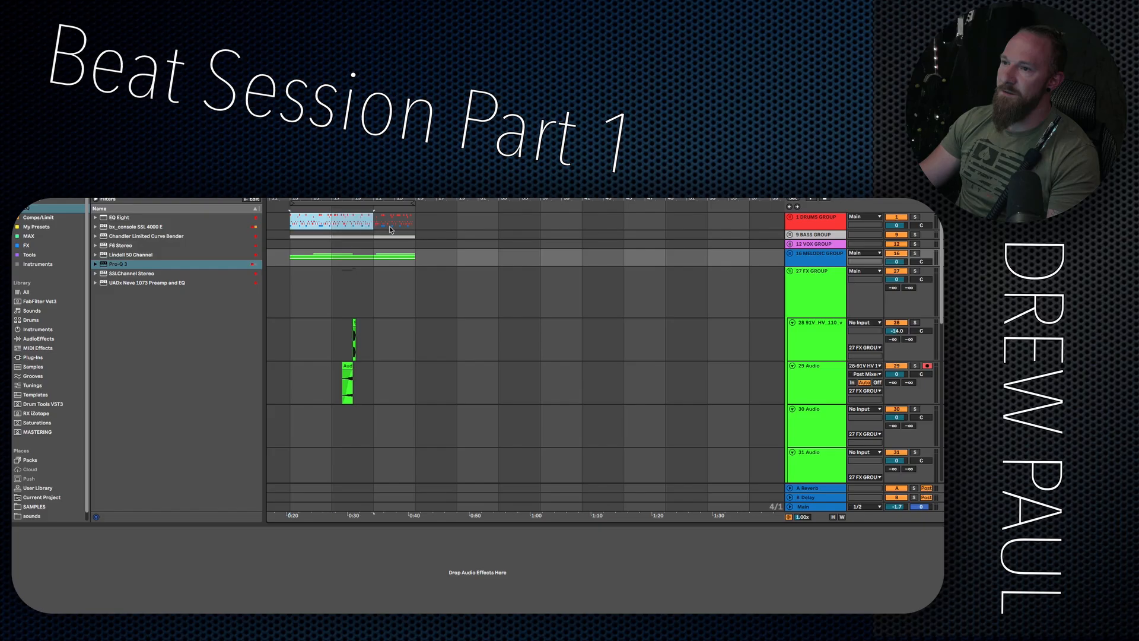
pyautogui.click(415, 238)
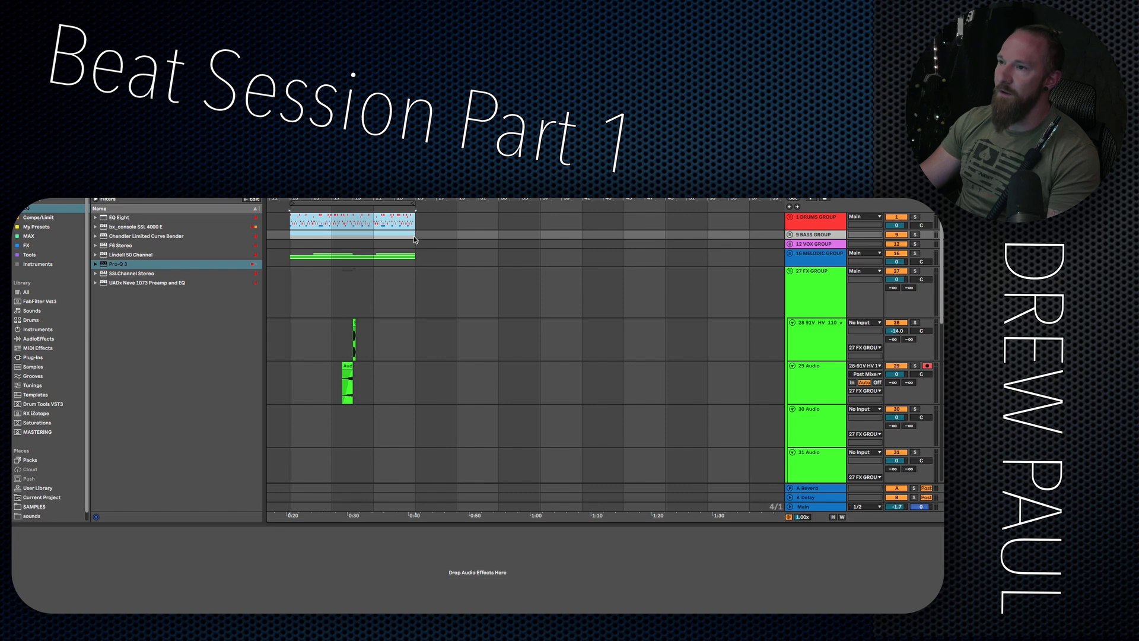
pyautogui.hotkey('ctrl', 'd')
pyautogui.click(415, 255)
pyautogui.hotkey('ctrl', 'd')
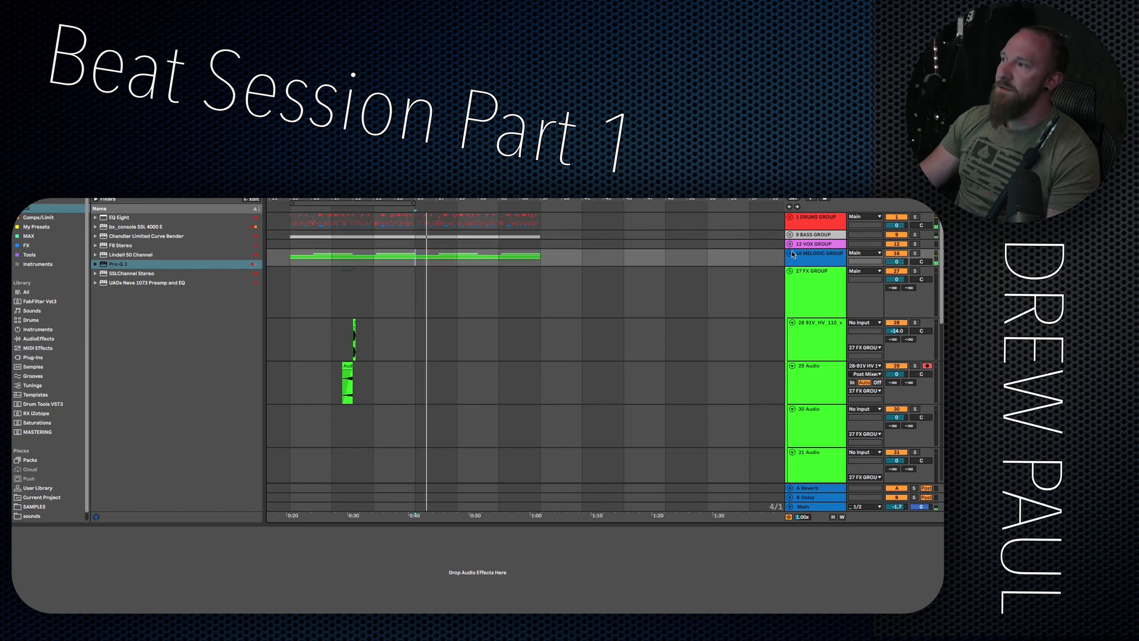
# Expand the Melodic group and its nested 20 Group, and deactivate the two 21 Audio clips between bars 25 and 37.
pyautogui.click(791, 255)
pyautogui.scroll(-3, 785, 337)
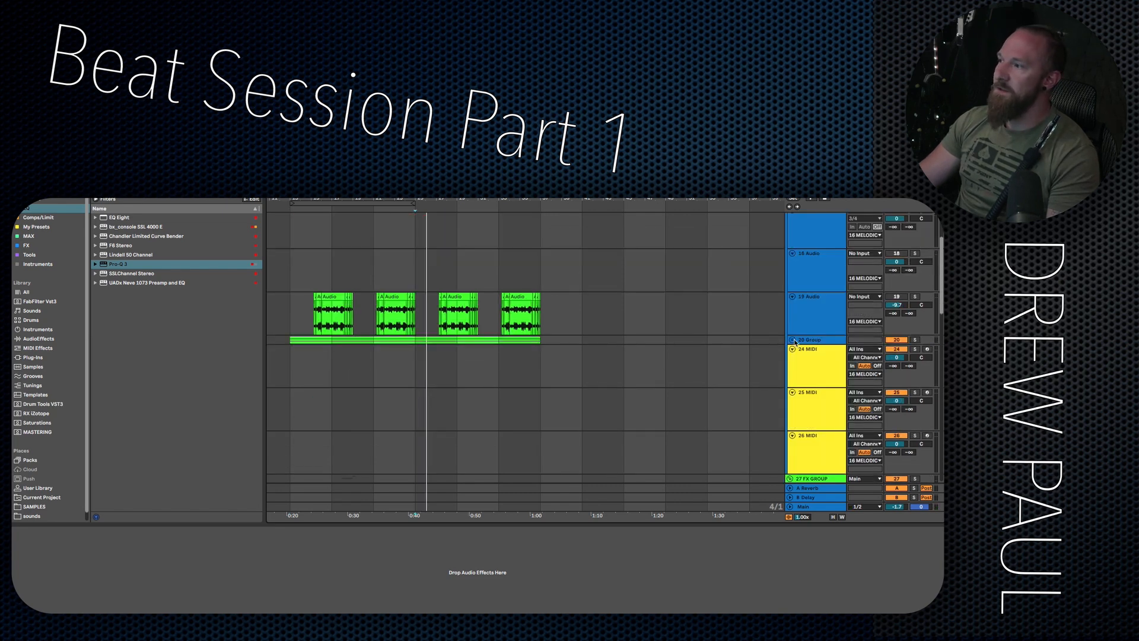
pyautogui.click(793, 340)
pyautogui.scroll(-3, 588, 318)
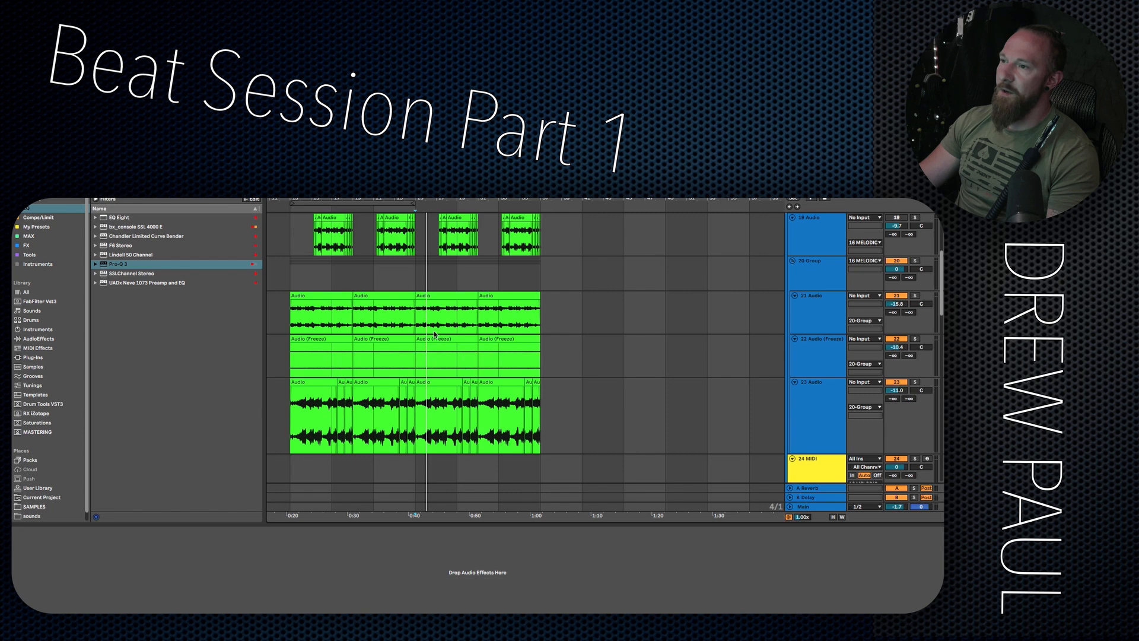
pyautogui.scroll(5, 435, 334)
pyautogui.click(431, 296)
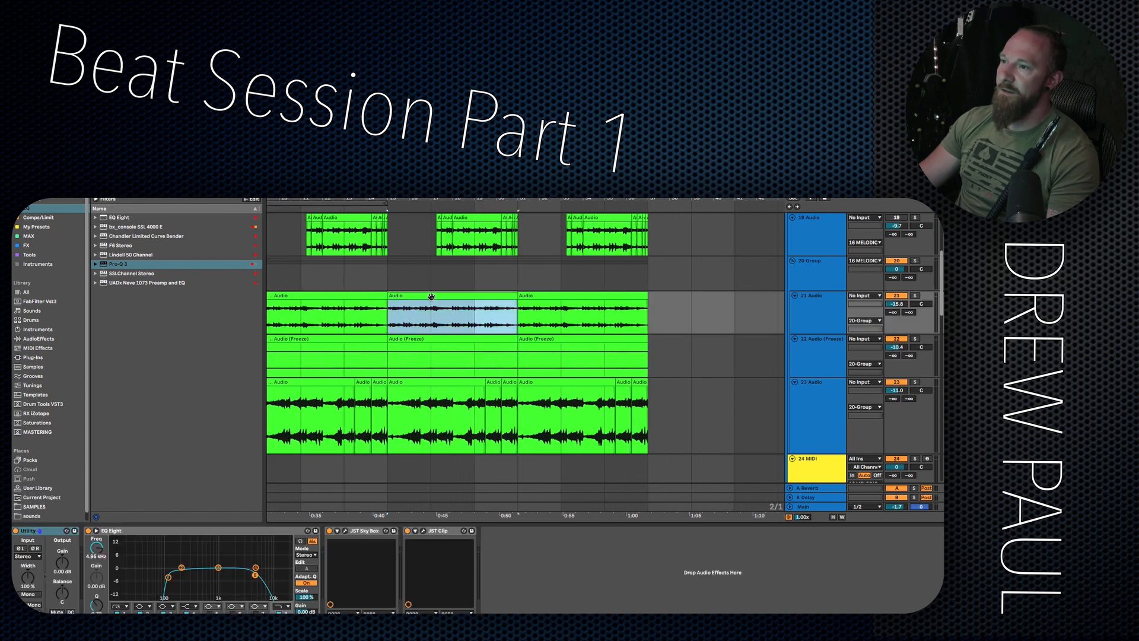
pyautogui.keyDown('shift'); pyautogui.click(563, 295); pyautogui.keyUp('shift')
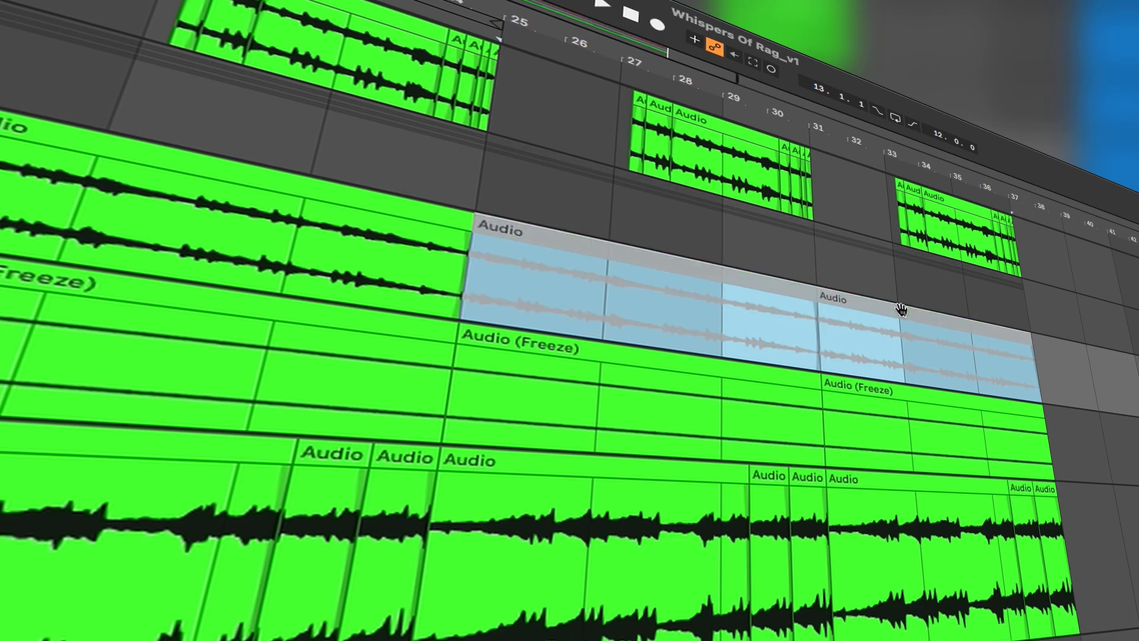
# Delete the 19 Audio track with its chopped clips from the Melodic group and play the arrangement from bar 13.
pyautogui.scroll(4, 906, 272)
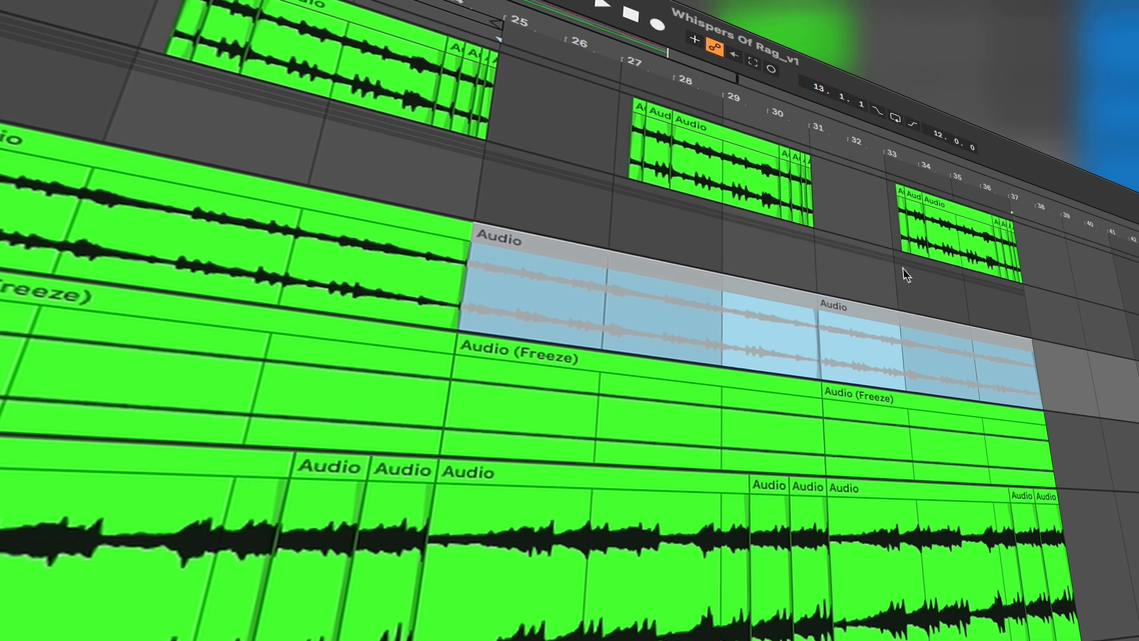
pyautogui.scroll(-6, 960, 313)
pyautogui.scroll(2, 486, 234)
pyautogui.scroll(2, 487, 233)
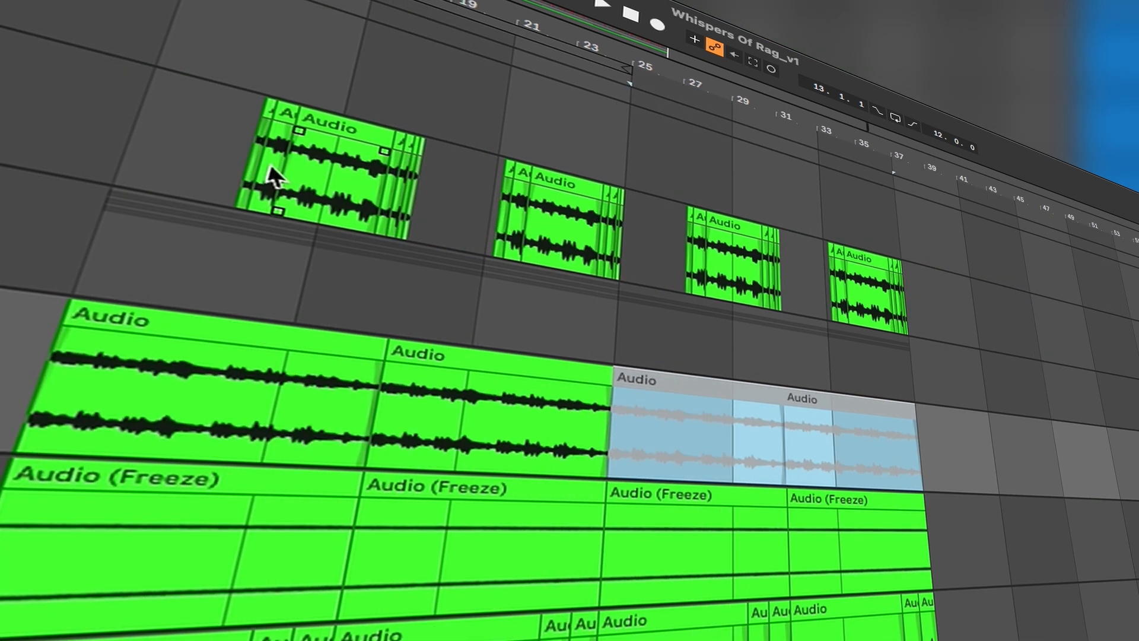
pyautogui.hscroll(-3, 569, 249)
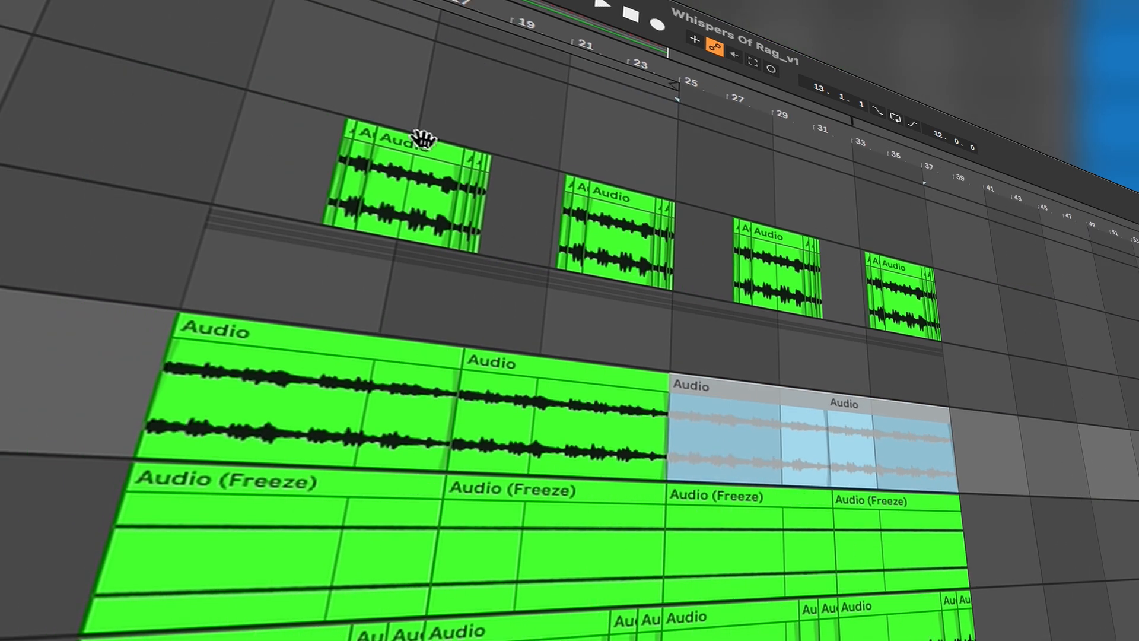
pyautogui.moveTo(487, 196); pyautogui.dragTo(561, 205)
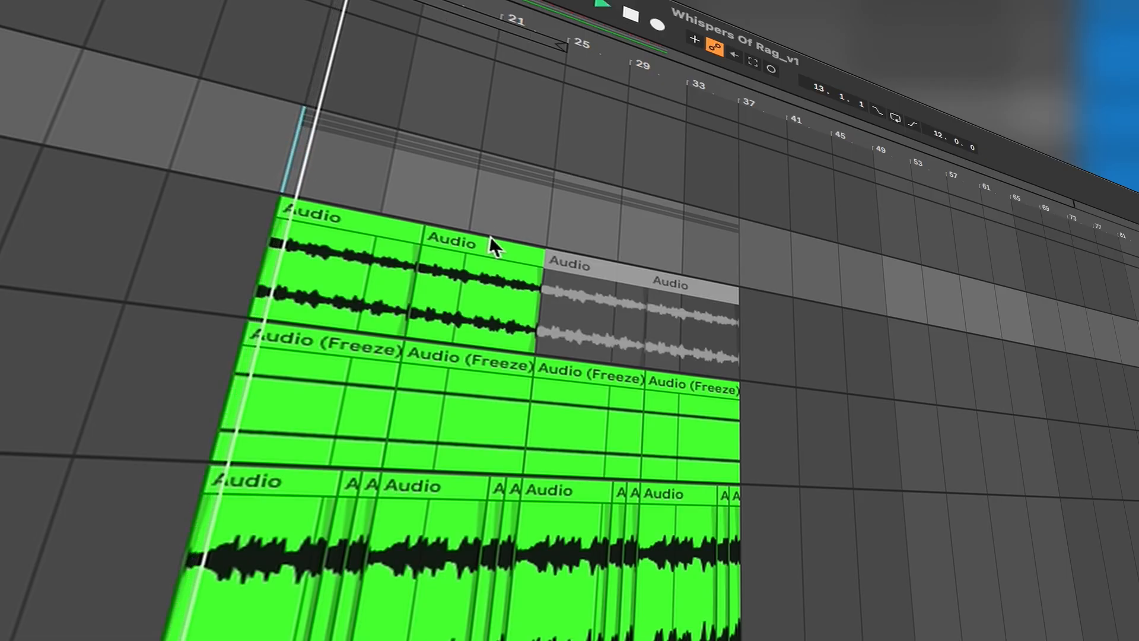
# Delete the bass group's section between bars 25 and 37.
pyautogui.scroll(10, 648, 280)
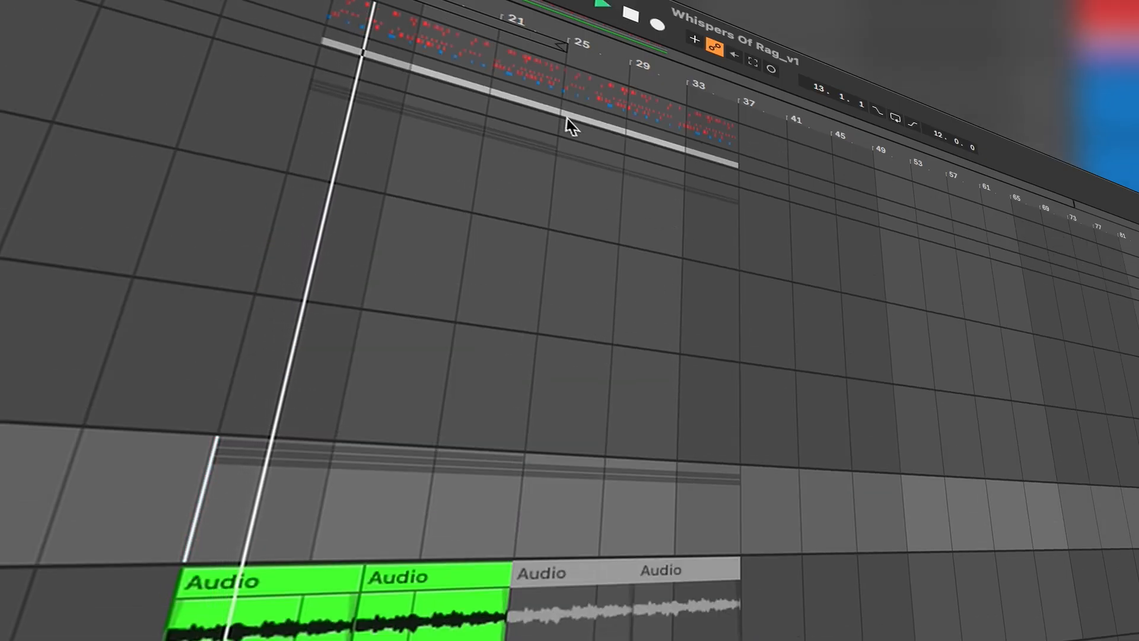
pyautogui.moveTo(571, 125); pyautogui.dragTo(735, 178)
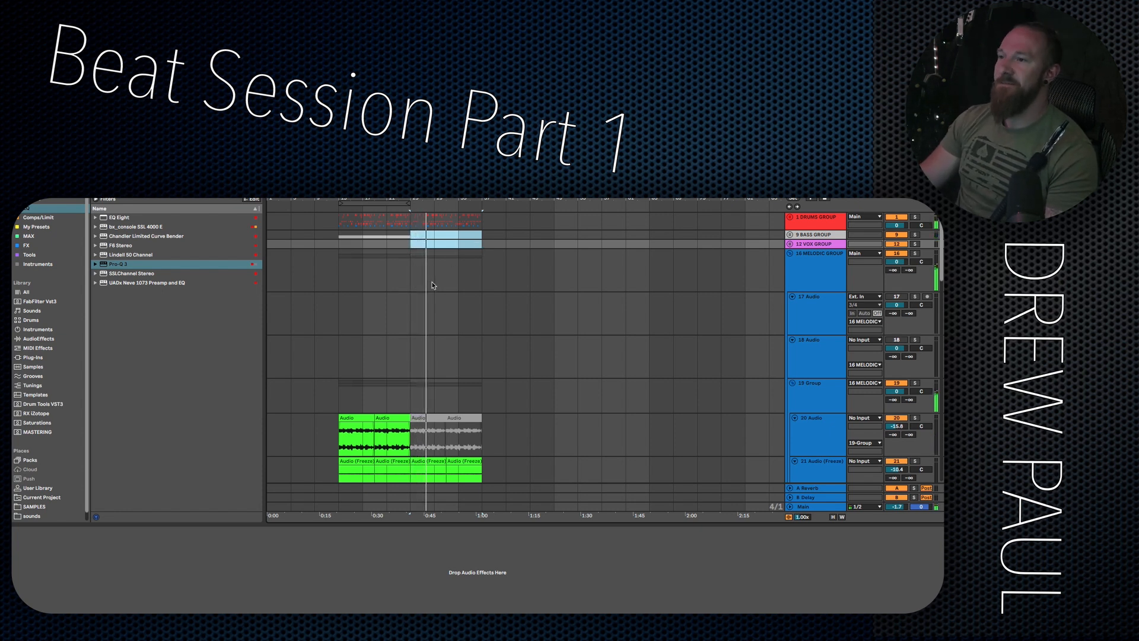
pyautogui.scroll(4, 434, 289)
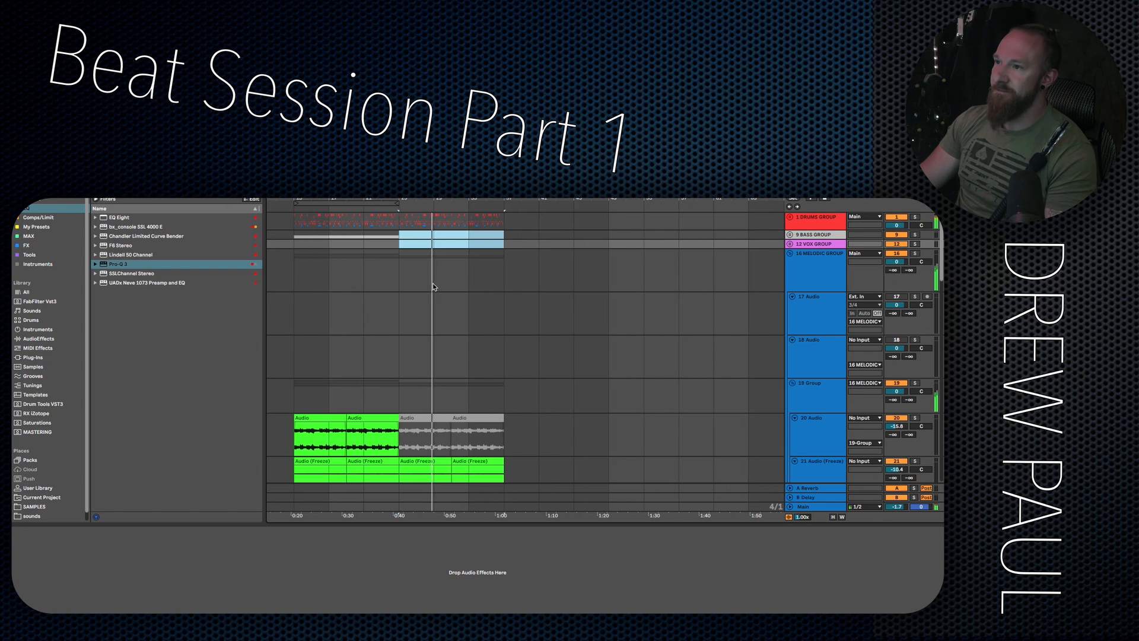
# Expand the Drums group and play the arrangement from bar 25 to hear the hi-hat tracks.
pyautogui.click(790, 218)
pyautogui.scroll(5, 399, 334)
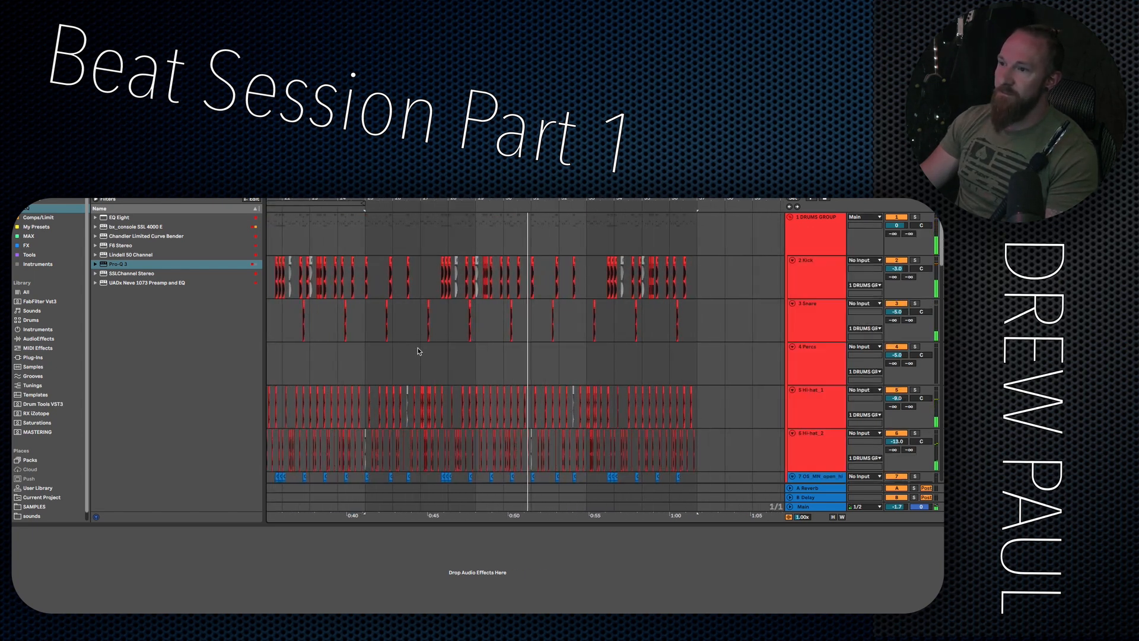
pyautogui.scroll(-6, 410, 351)
pyautogui.scroll(6, 457, 375)
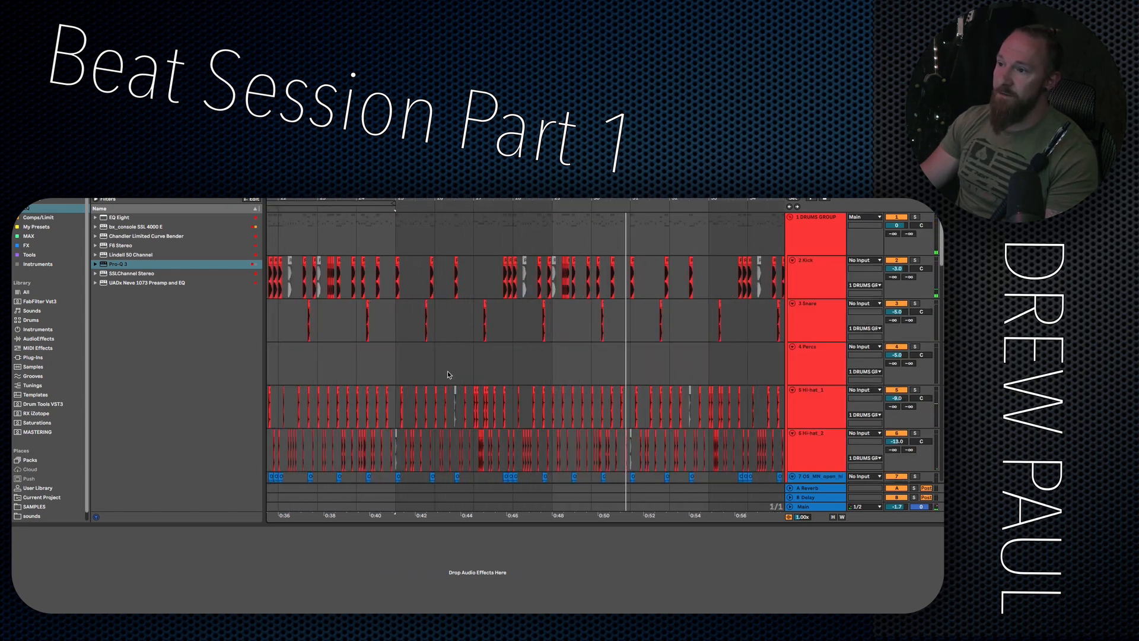
pyautogui.click(394, 367)
pyautogui.scroll(4, 410, 373)
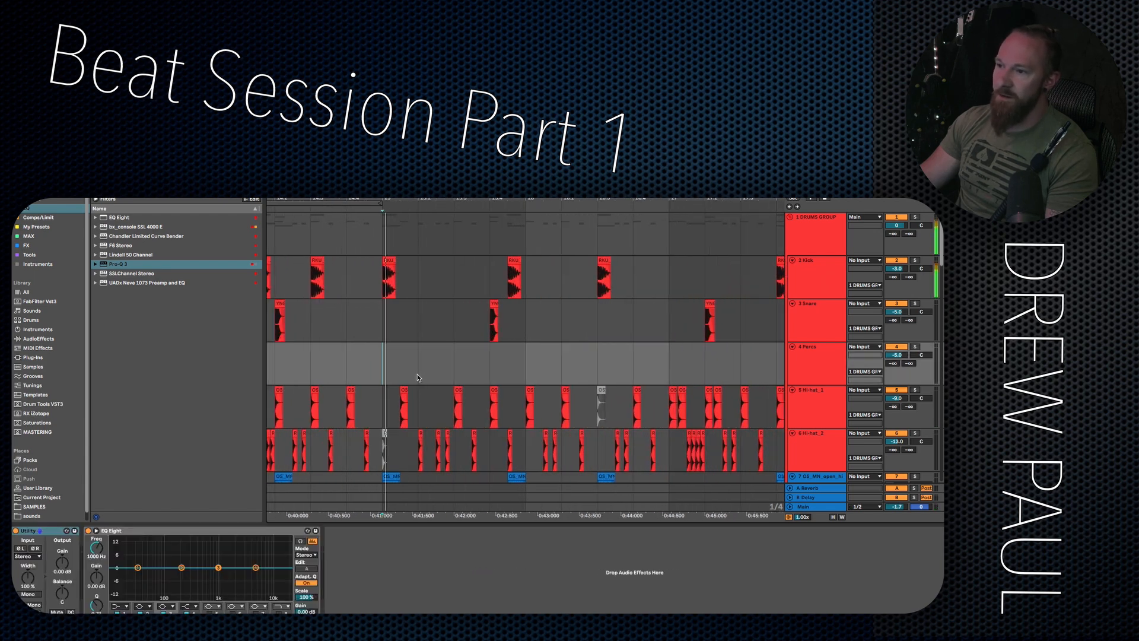
pyautogui.scroll(2, 341, 467)
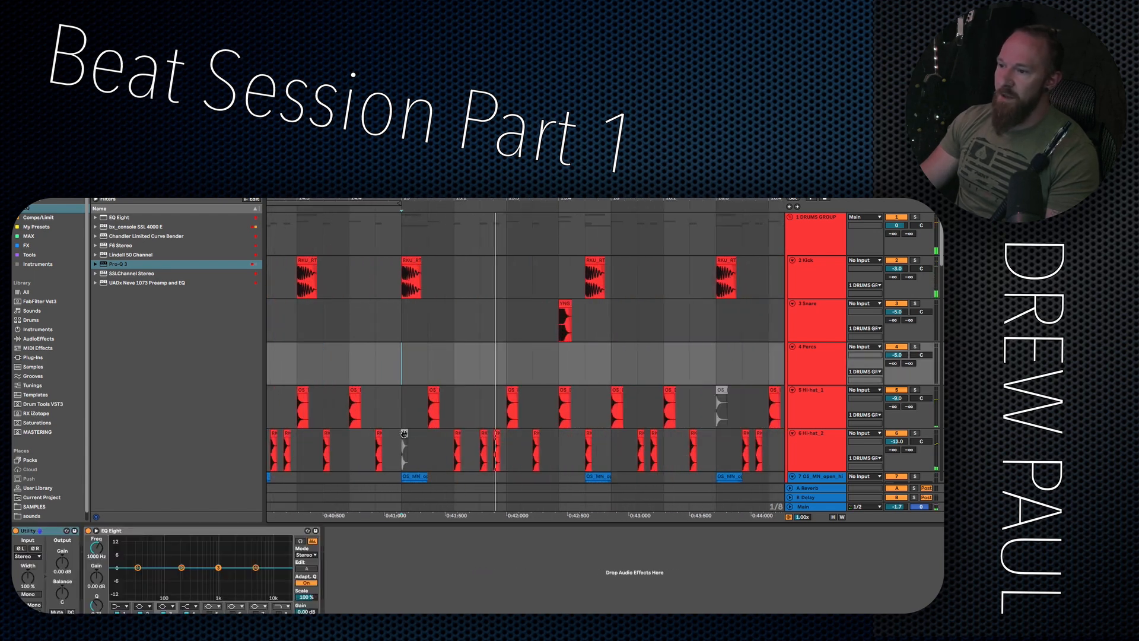
# Reactivate the hat clip at bar 25 on the 6 Hi-hat track, duplicate it three times into a roll, and play it.
pyautogui.scroll(-2, 404, 434)
pyautogui.click(406, 371)
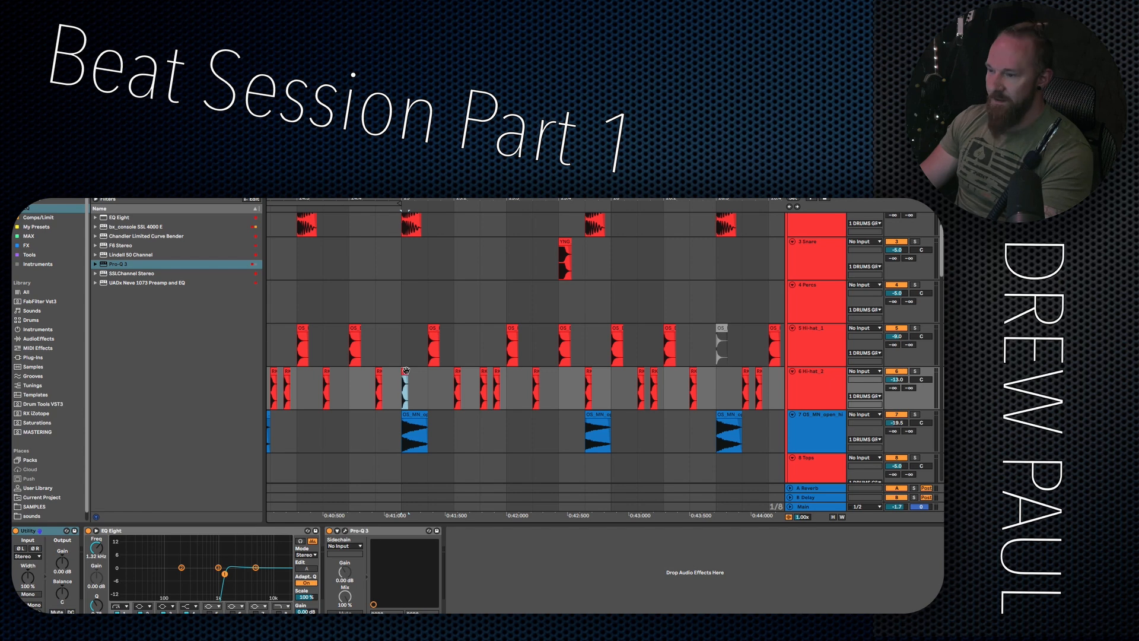
pyautogui.scroll(5, 404, 392)
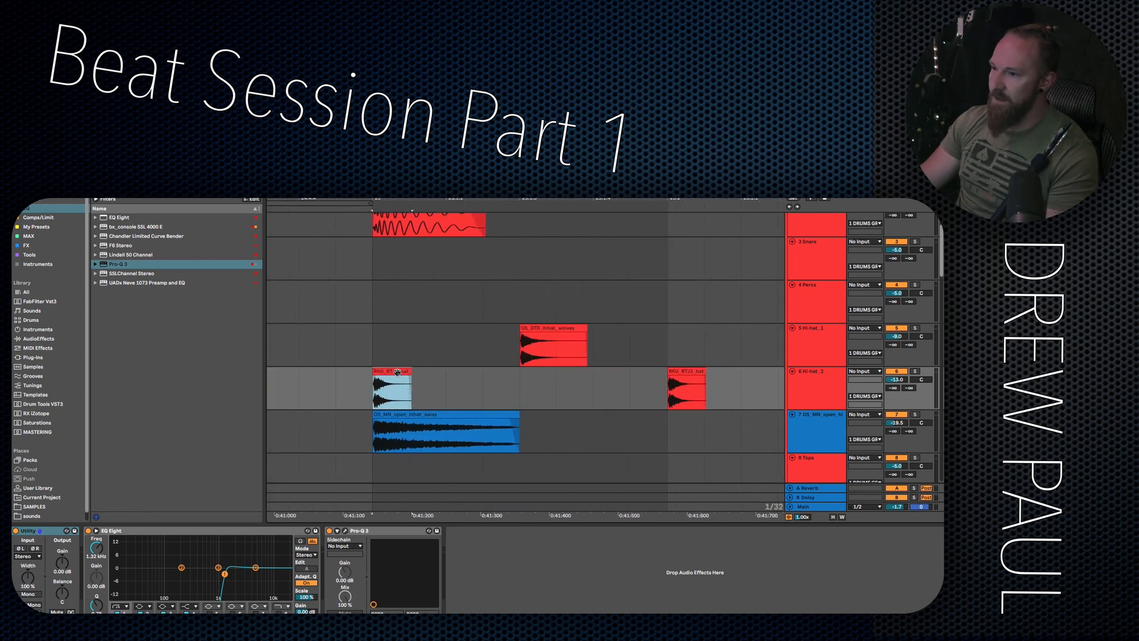
pyautogui.hotkey('ctrl', 'd')
pyautogui.hotkey('ctrl', 'd')
pyautogui.hotkey('ctrl', 'd')
pyautogui.press('space')
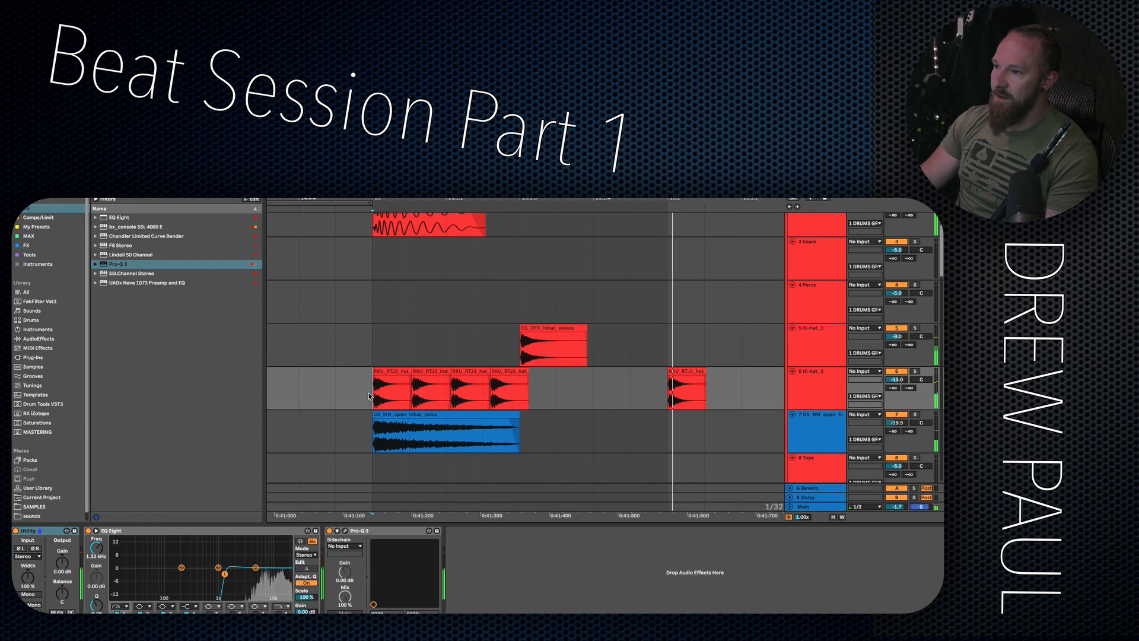
# Copy the 5 Hi-hat track's hit at bar 26 to 26.1.2.
pyautogui.scroll(-8, 482, 369)
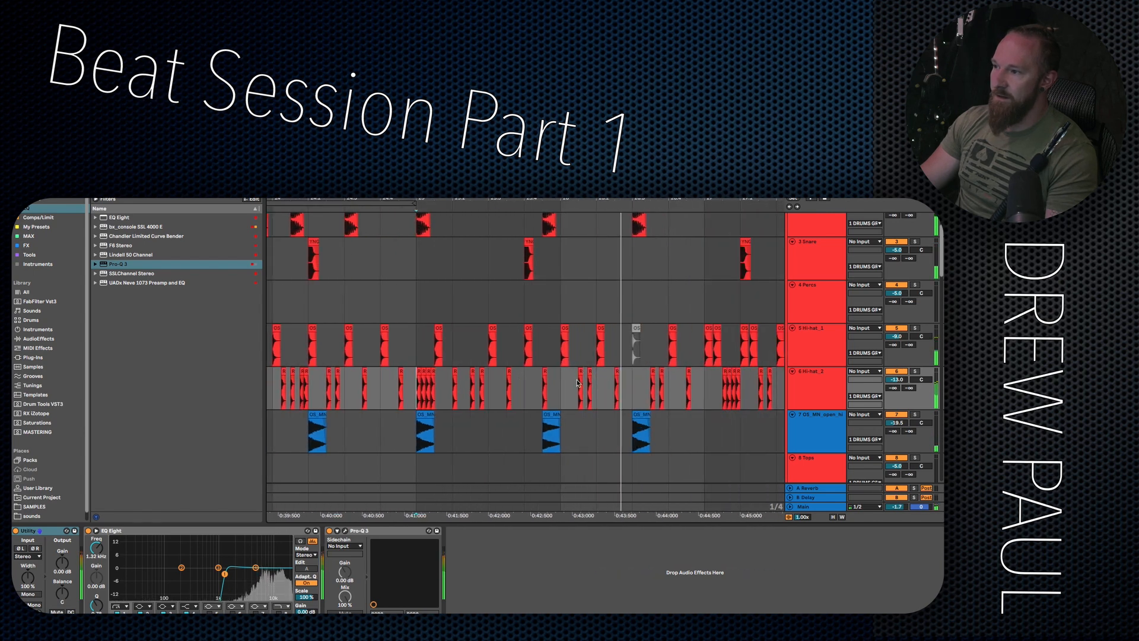
pyautogui.scroll(3, 513, 379)
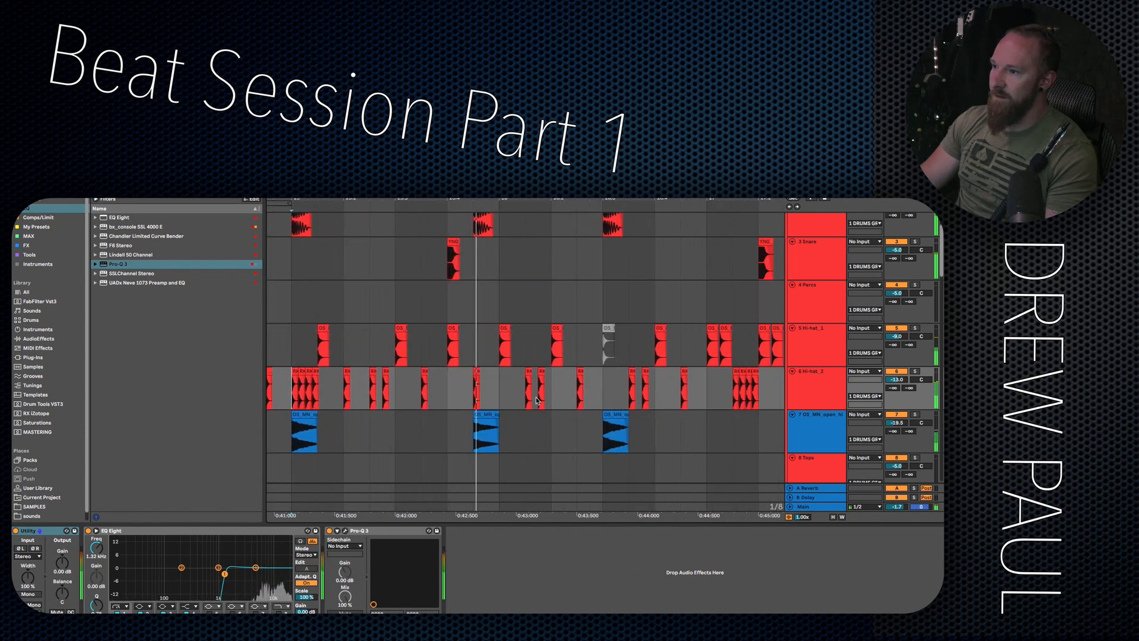
pyautogui.scroll(4, 517, 356)
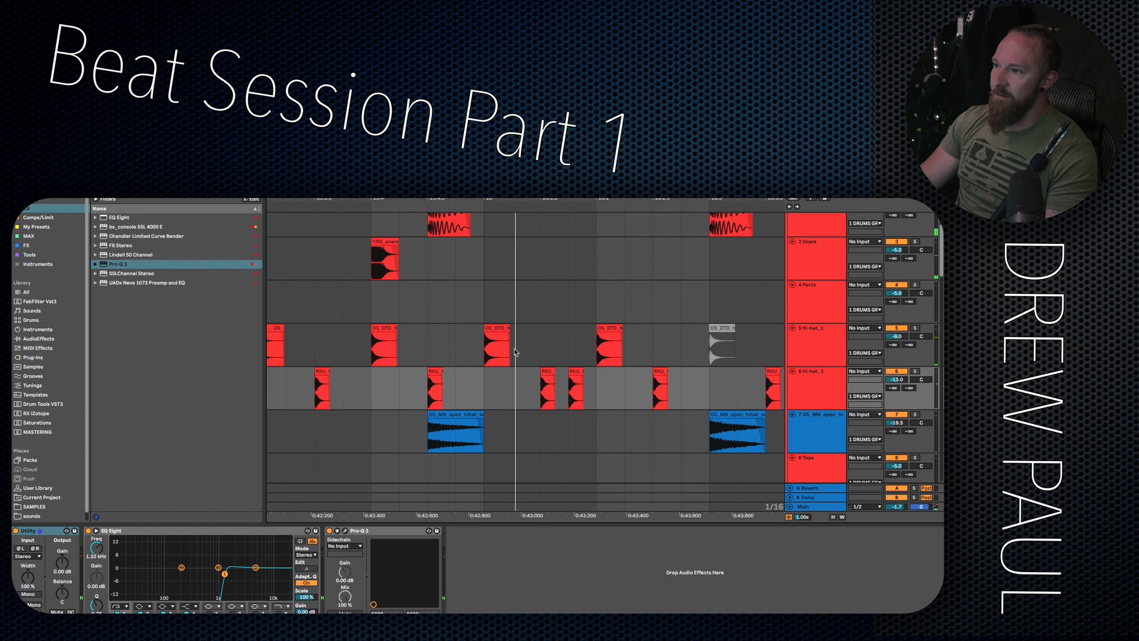
pyautogui.scroll(4, 515, 352)
pyautogui.click(506, 335)
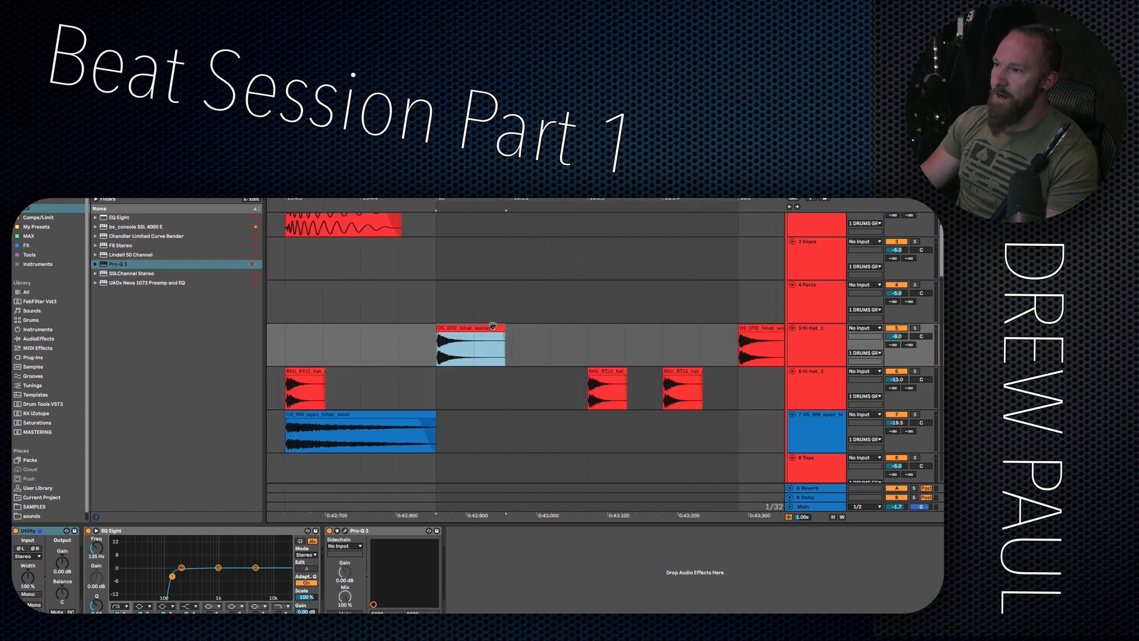
pyautogui.moveTo(490, 328); pyautogui.dragTo(537, 333)
pyautogui.scroll(-2, 537, 333)
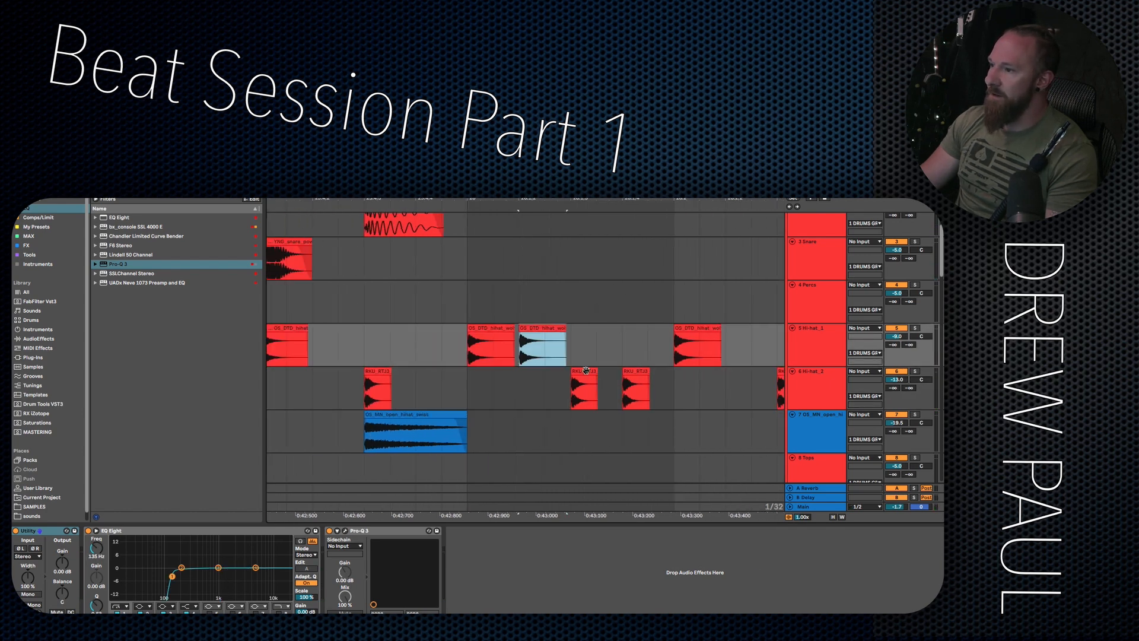
# Deactivate the 6 Hi-hat clips at 26.1.3 and 26.1.4, and duplicate the copied 5 Hi-hat hit twice to fill that gap.
pyautogui.click(587, 372)
pyautogui.click(632, 370)
pyautogui.press('0')
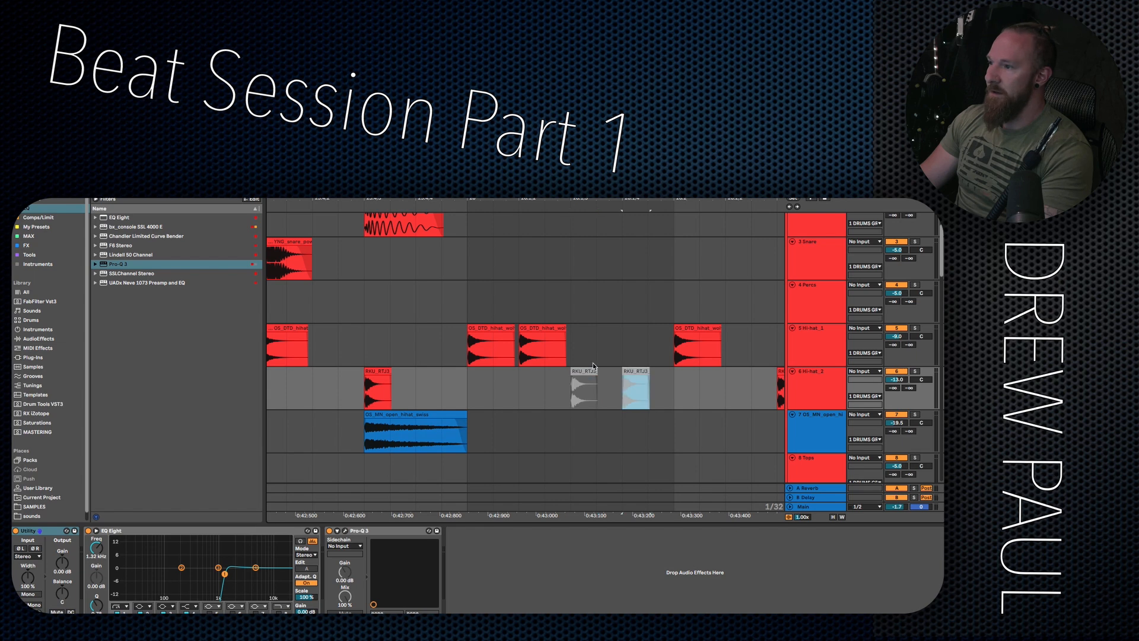
pyautogui.click(550, 327)
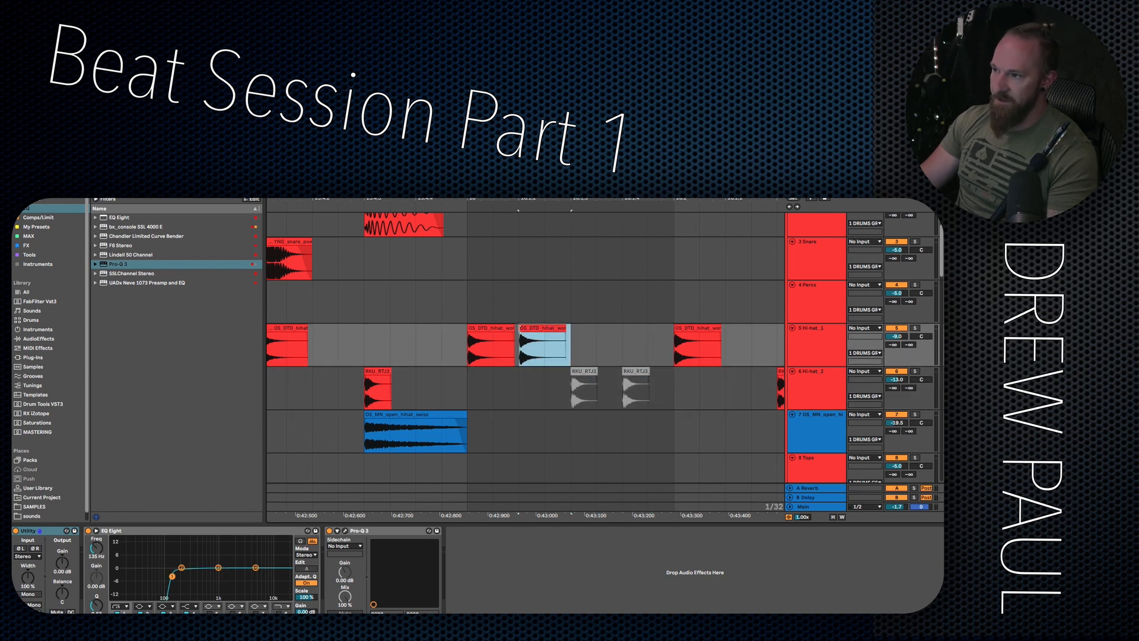
pyautogui.hotkey('ctrl', 'd')
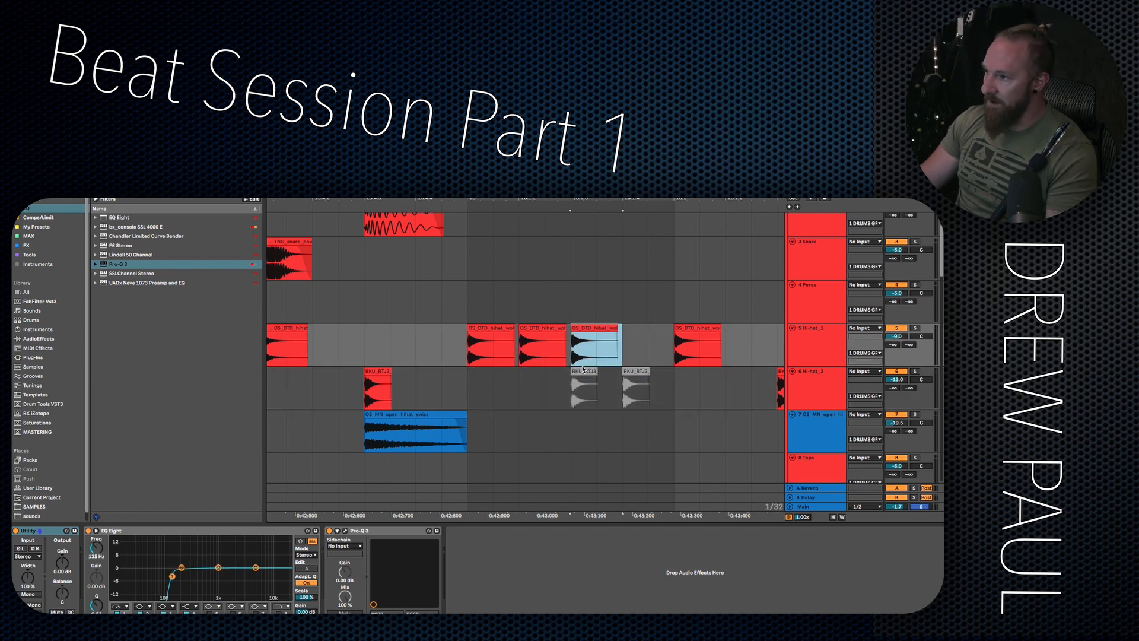
pyautogui.hotkey('ctrl', 'd')
pyautogui.click(466, 351)
pyautogui.press('space')
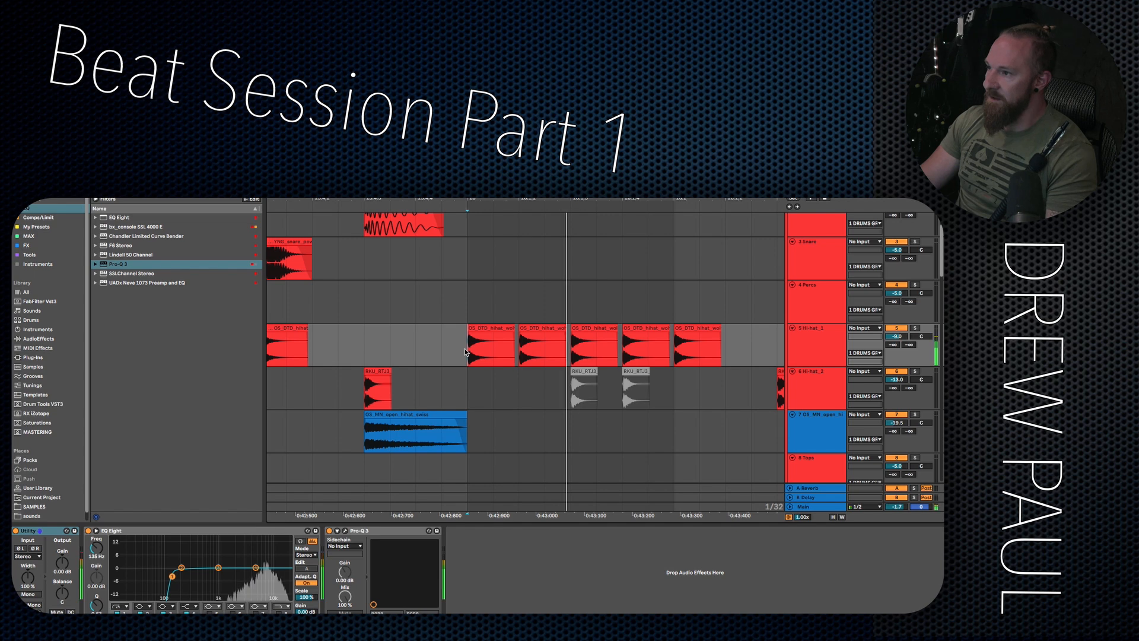
# Listen to the bar 26 roll and undo the 5 Hi-hat copies and the 6 Hi-hat clip deactivations.
pyautogui.scroll(-5, 533, 341)
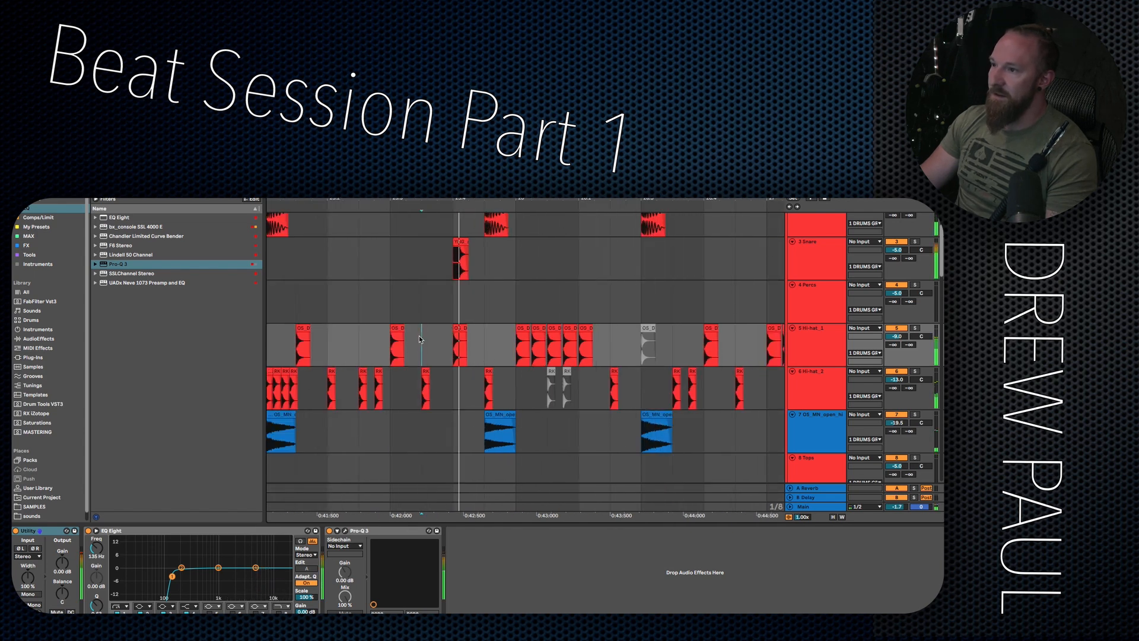
pyautogui.scroll(3, 593, 385)
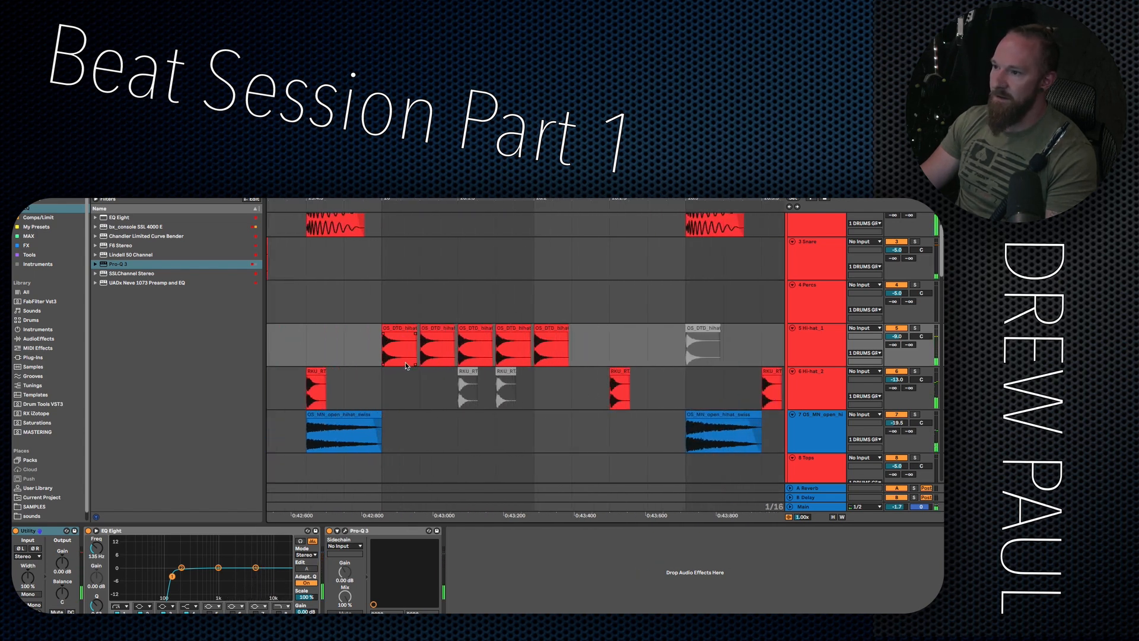
pyautogui.press('space')
pyautogui.hotkey('ctrl', 'z')
pyautogui.hotkey('ctrl', 'z')
pyautogui.hotkey('ctrl', 'z')
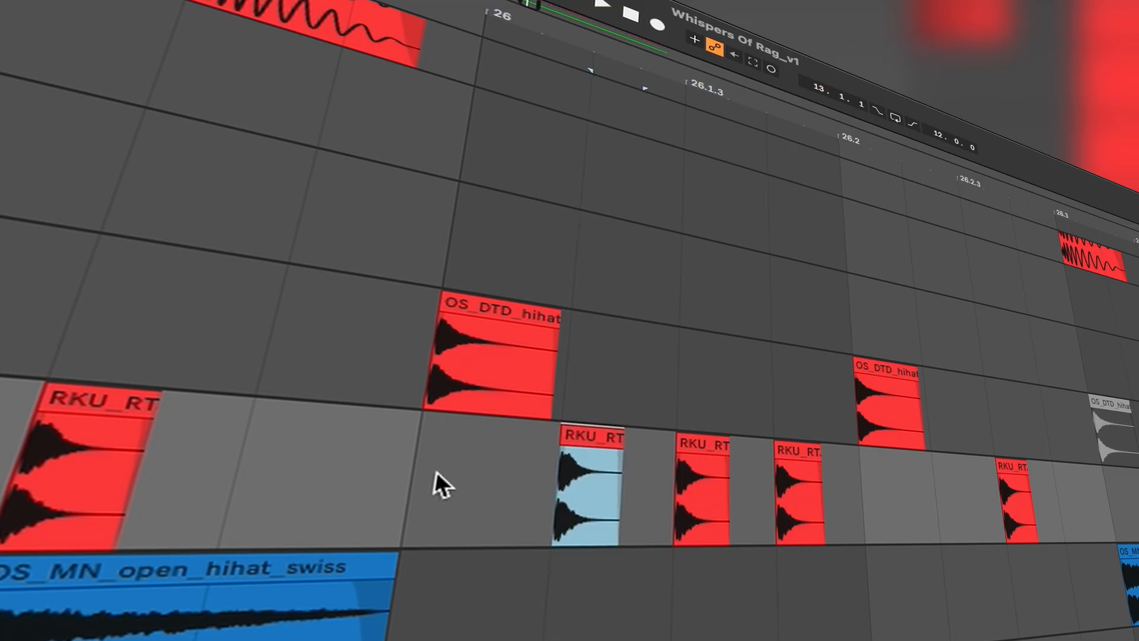
# Move the 6 Hi-hat hits at 26.1.3 and 26.1.4 earlier so they sit back to back with the hit at 26.1.2.
pyautogui.click(436, 471)
pyautogui.scroll(3, 715, 472)
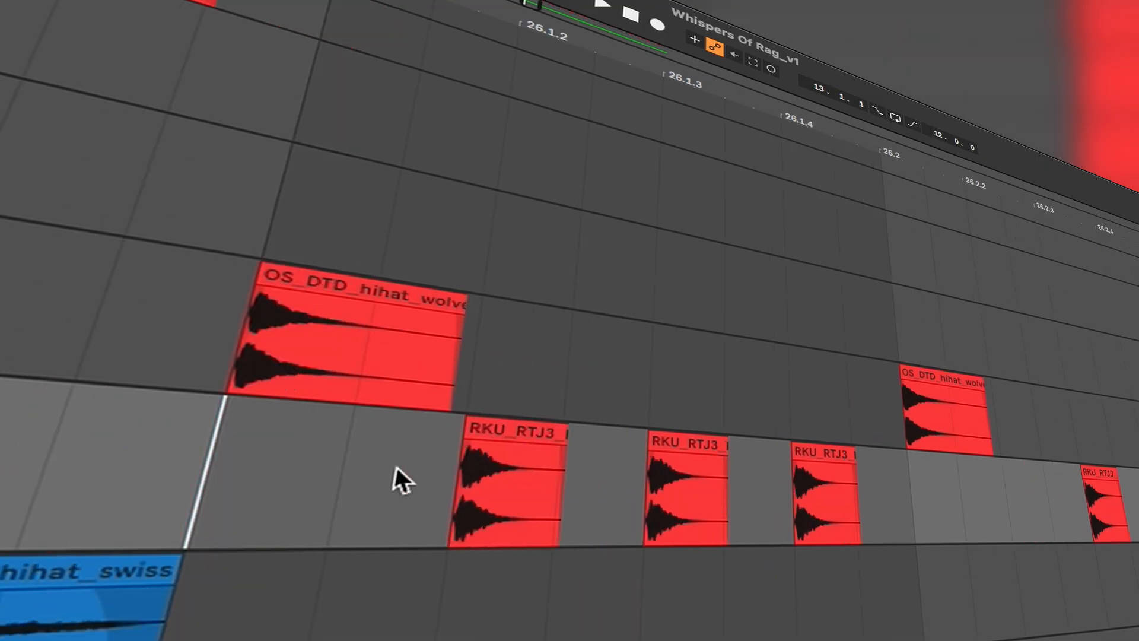
pyautogui.press('space')
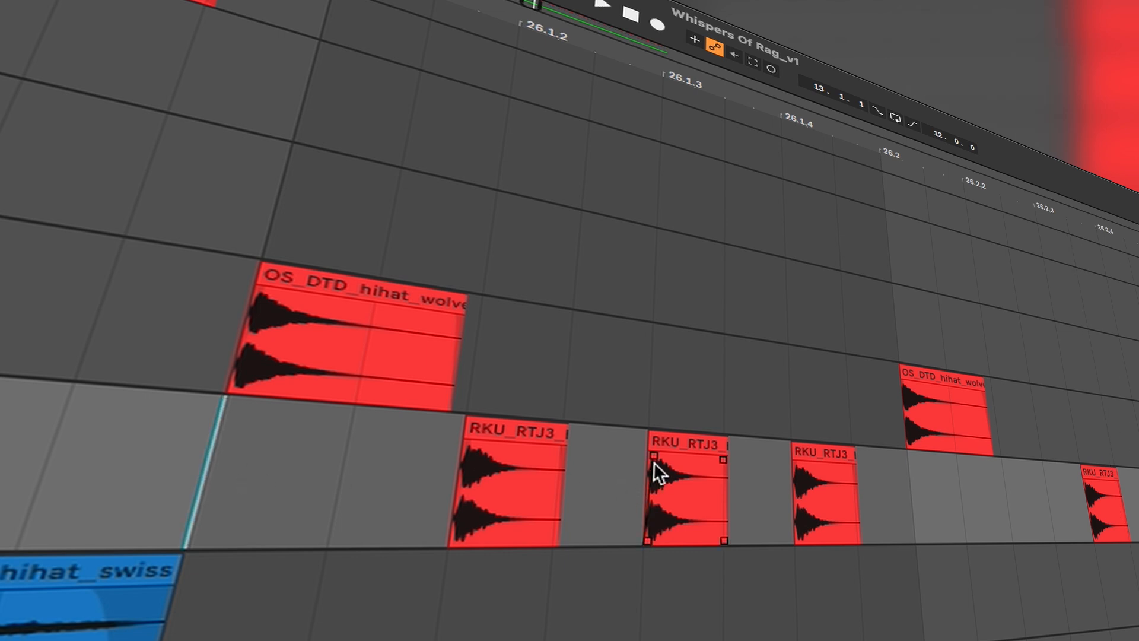
pyautogui.scroll(2, 610, 473)
pyautogui.moveTo(683, 488); pyautogui.dragTo(610, 490)
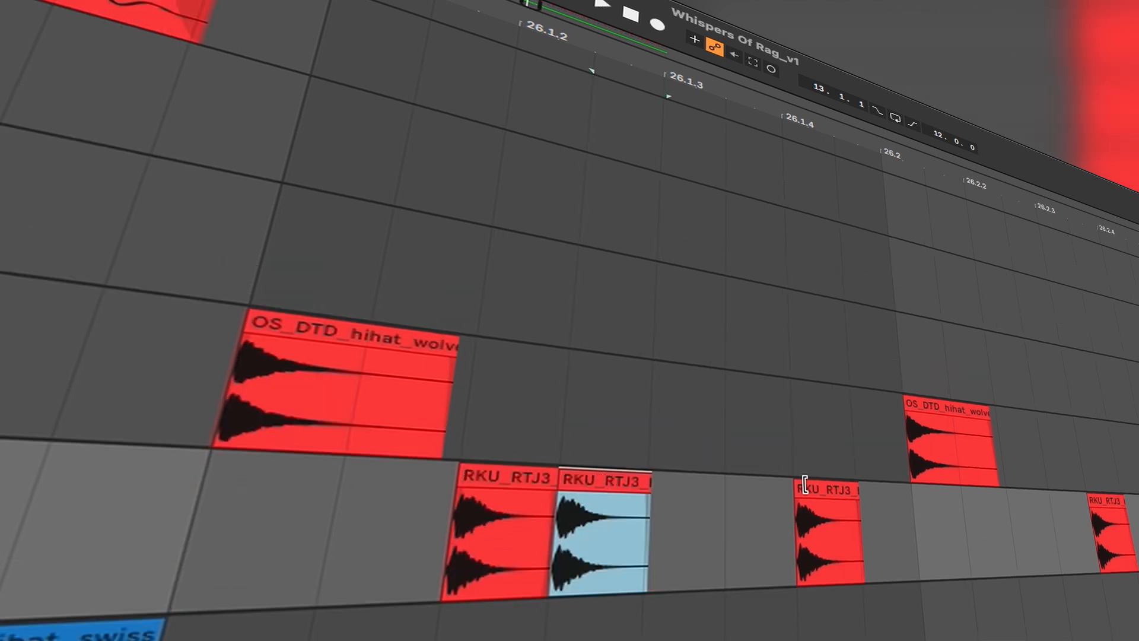
pyautogui.moveTo(805, 484); pyautogui.dragTo(652, 510)
pyautogui.click(442, 560)
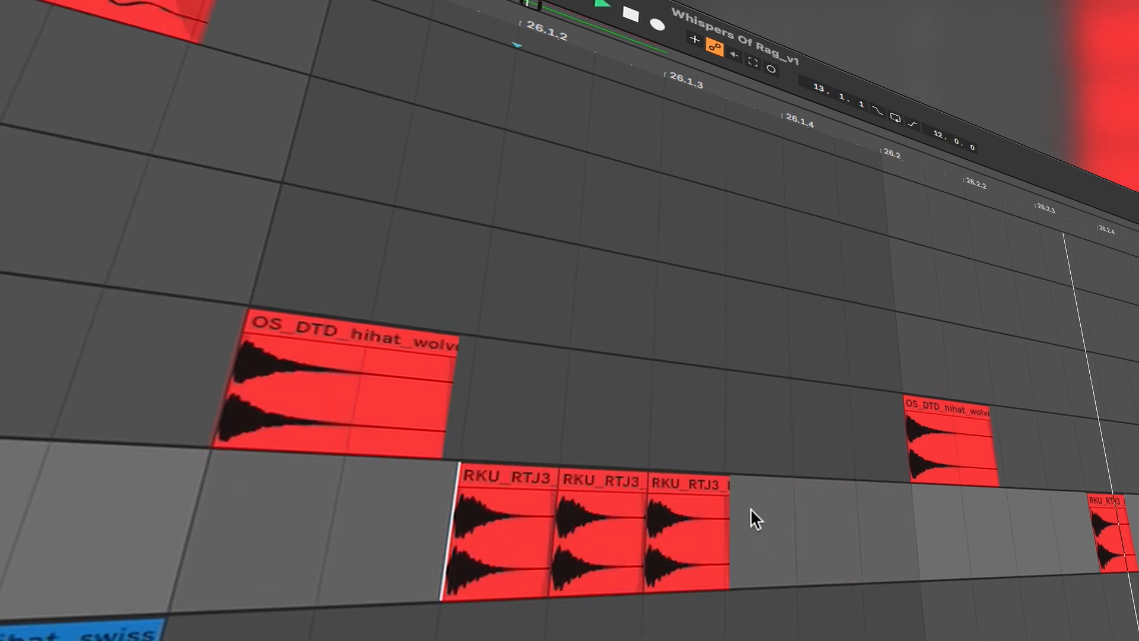
# Duplicate the third hit of the 6 Hi-hat roll twice to extend it to five back-to-back hits.
pyautogui.press('space')
pyautogui.click(702, 490)
pyautogui.hotkey('ctrl', 'd')
pyautogui.hotkey('ctrl', 'd')
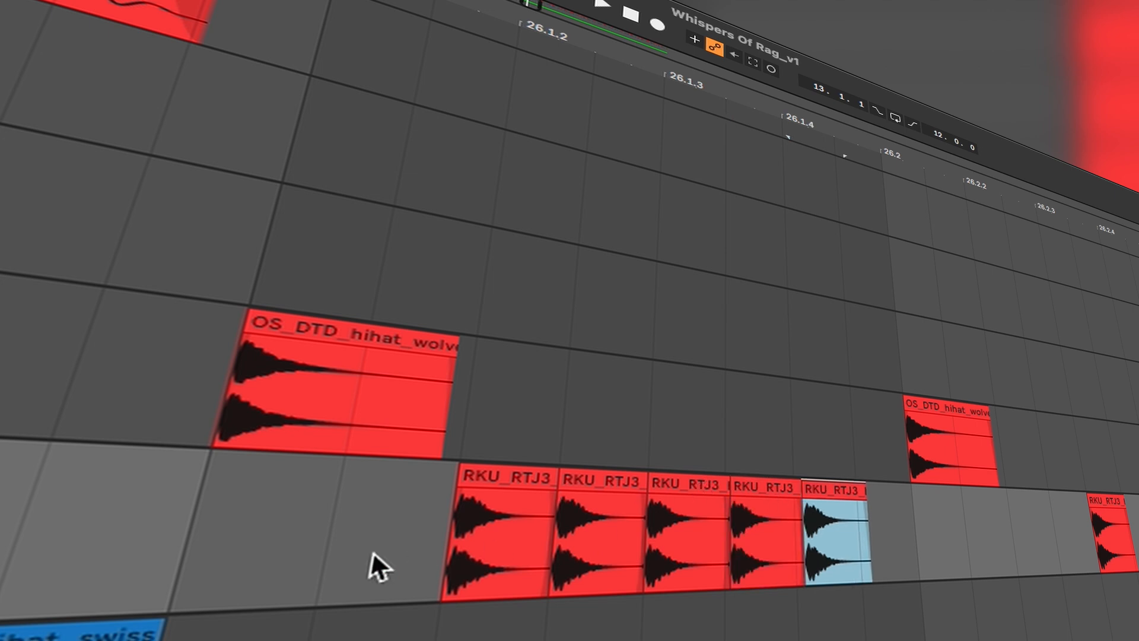
# Play the five-hit 6 Hi-hat roll in bar 26 several times to check its rhythm.
pyautogui.click(230, 564)
pyautogui.press('space')
pyautogui.press('space')
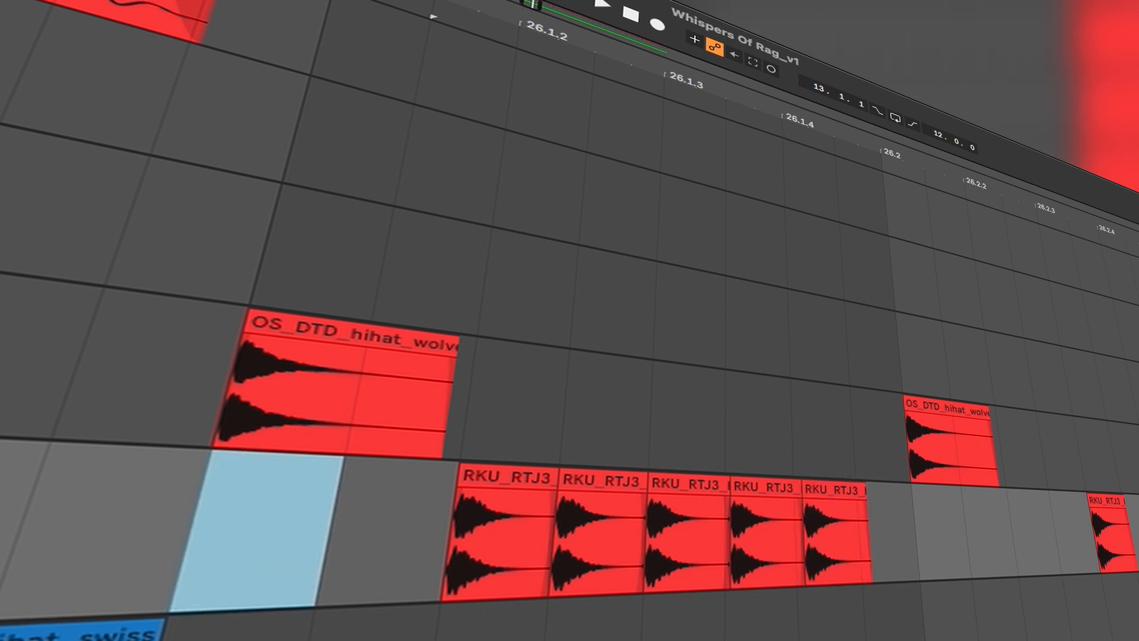
pyautogui.press('space')
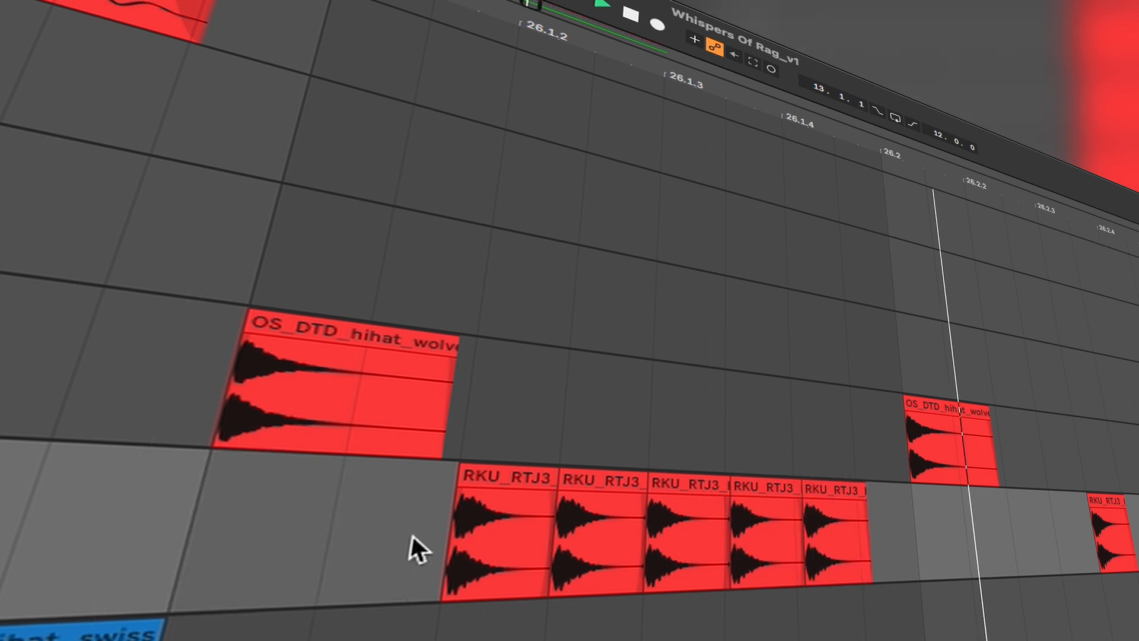
pyautogui.press('space')
pyautogui.scroll(3, 691, 555)
pyautogui.moveTo(840, 485); pyautogui.dragTo(985, 493)
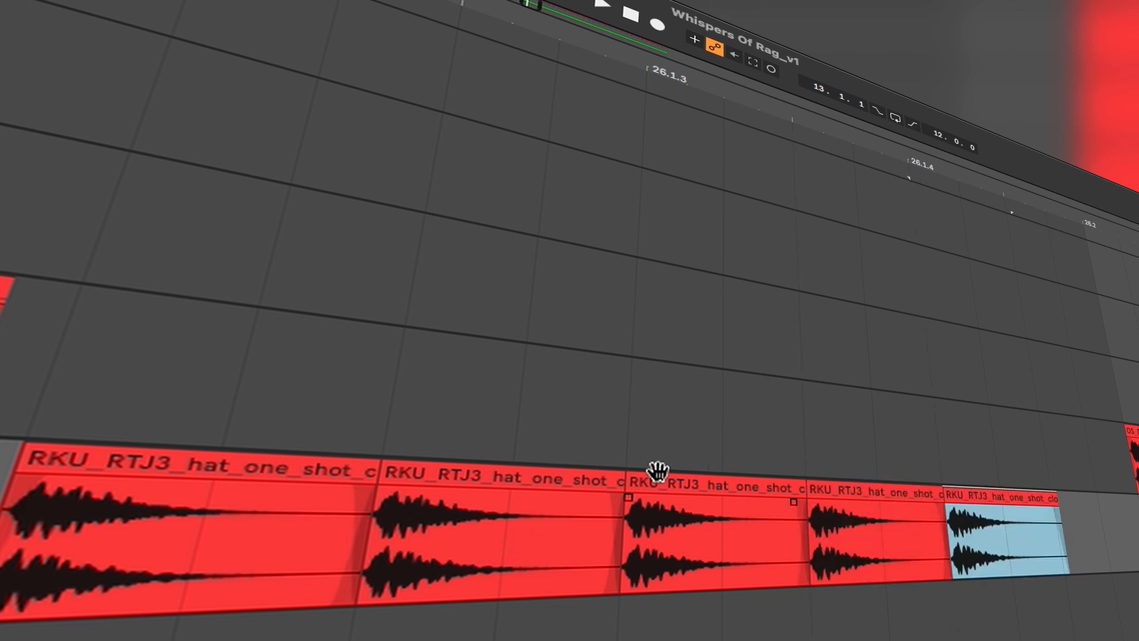
pyautogui.click(452, 476)
pyautogui.click(4, 561)
pyautogui.press('space')
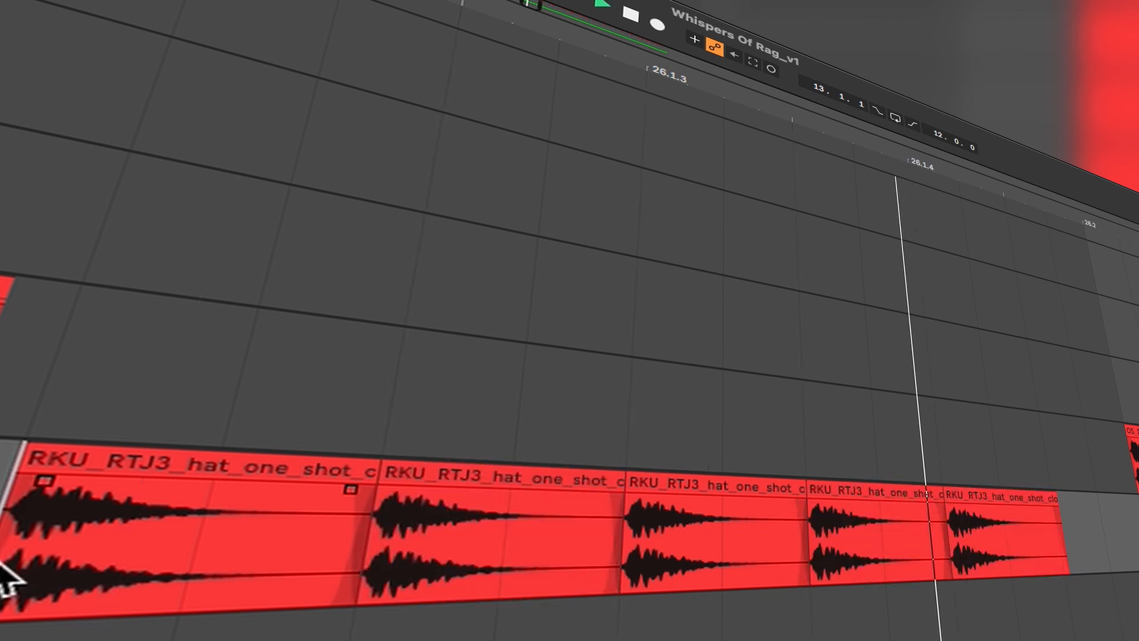
pyautogui.press('space')
pyautogui.press('space')
# Turn on Warp for the first and third hat clips of the roll, with the first transposed +2 semitones.
pyautogui.click(244, 470)
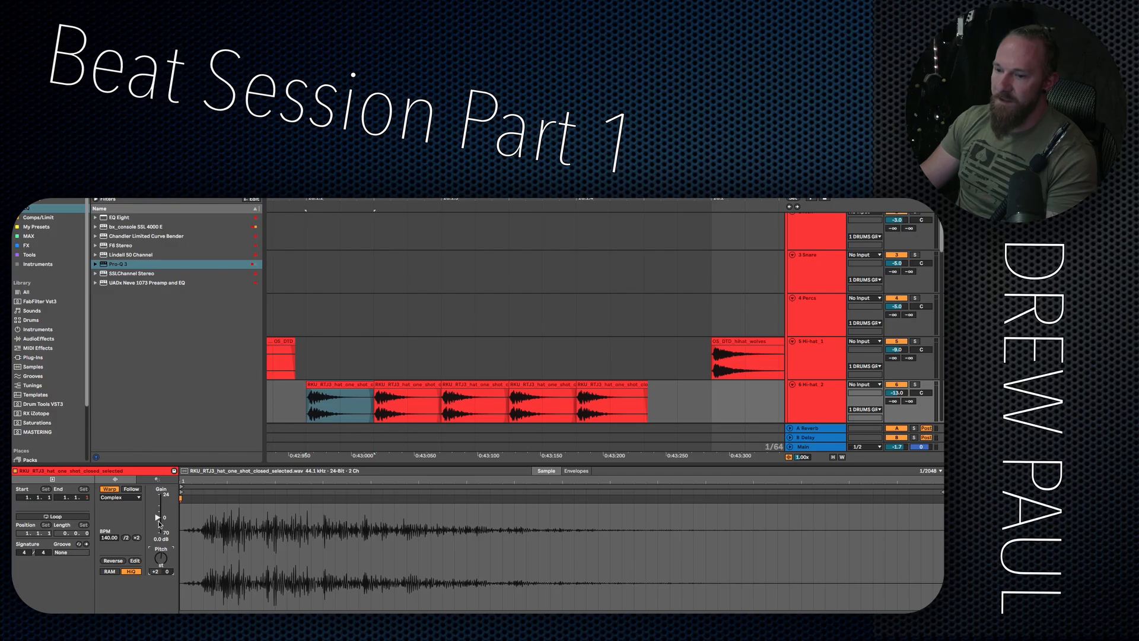
pyautogui.click(393, 387)
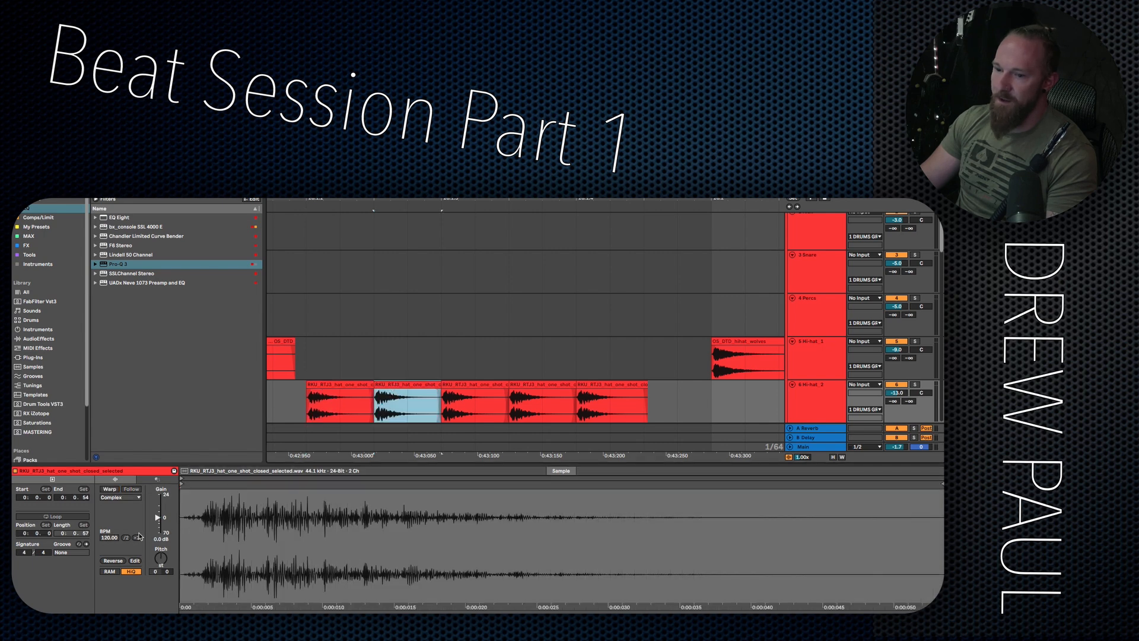
pyautogui.click(487, 386)
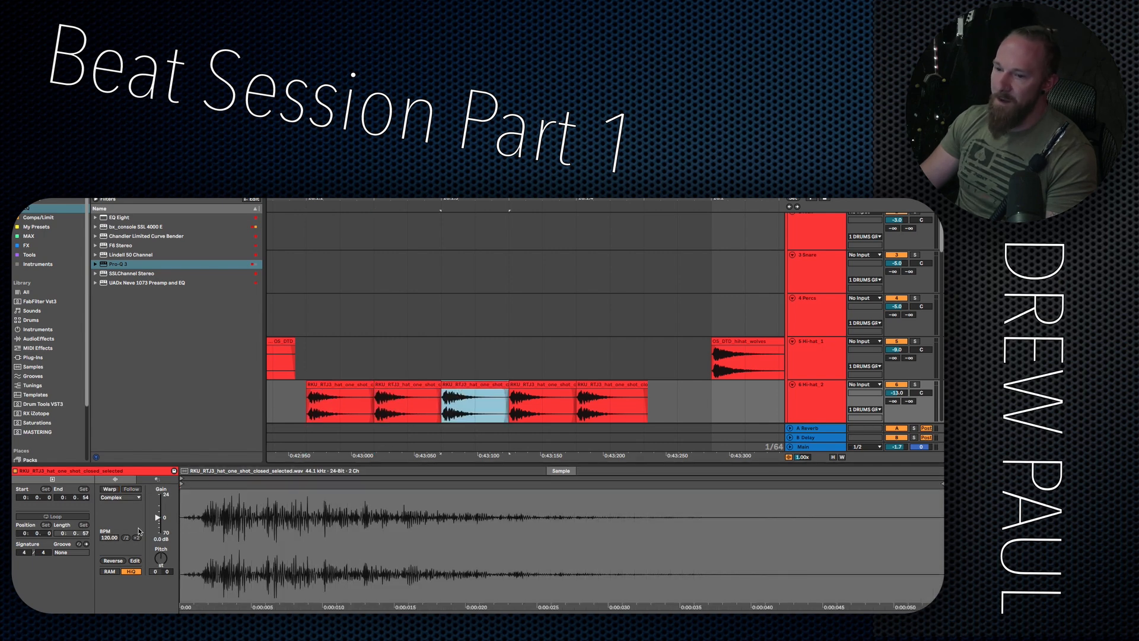
pyautogui.click(111, 490)
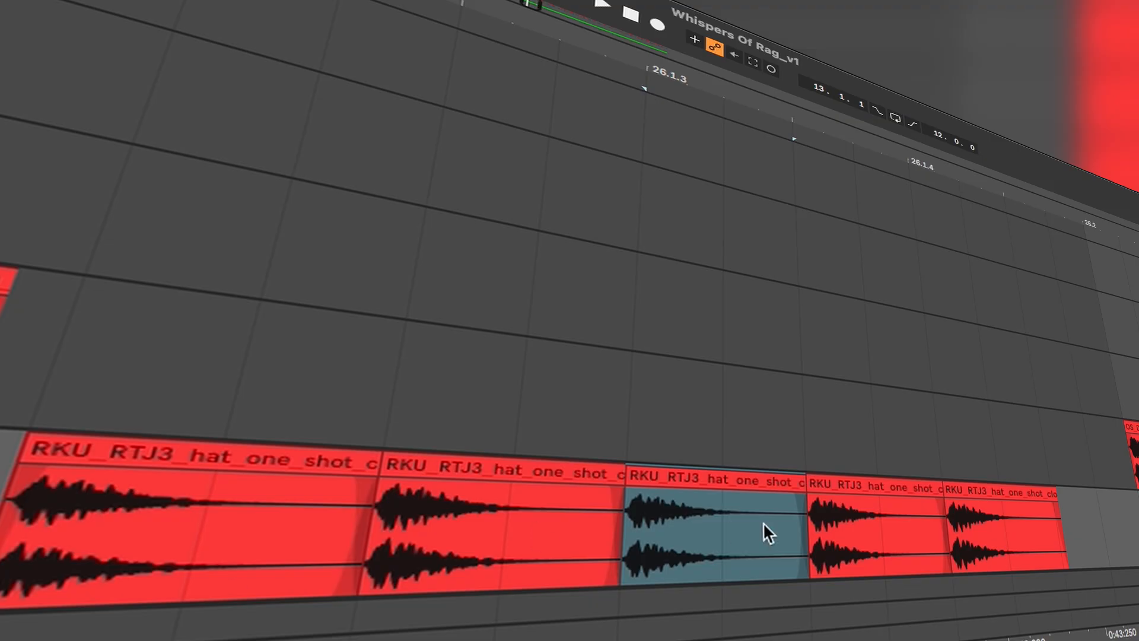
# Copy the second hat clip of the roll over the fourth clip and play the roll from 26.1.2.
pyautogui.click(868, 490)
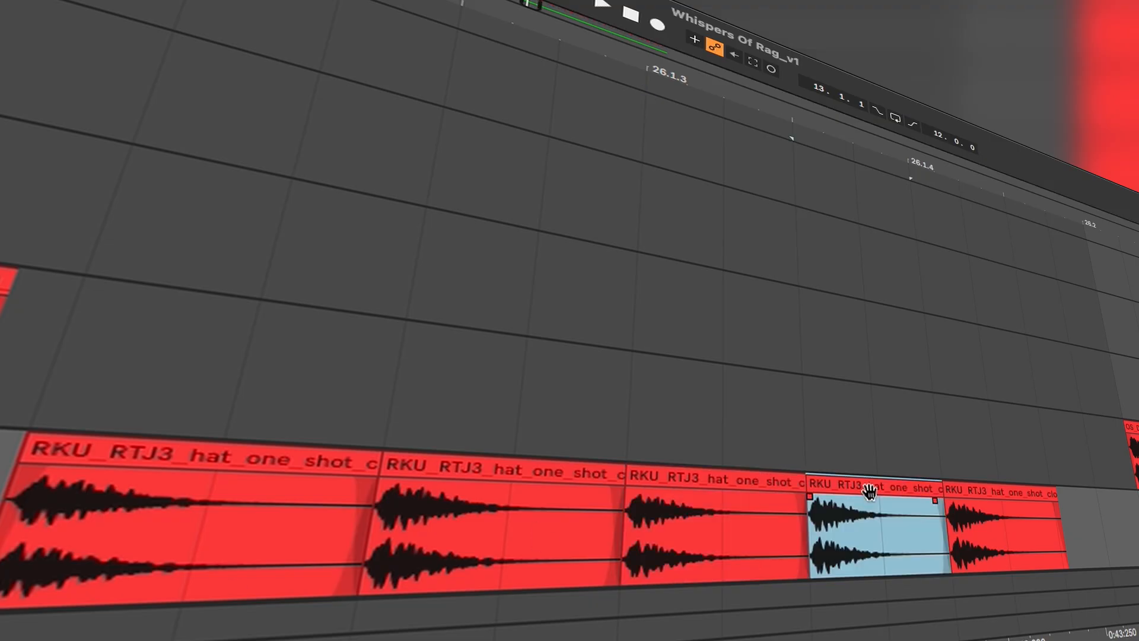
pyautogui.click(467, 460)
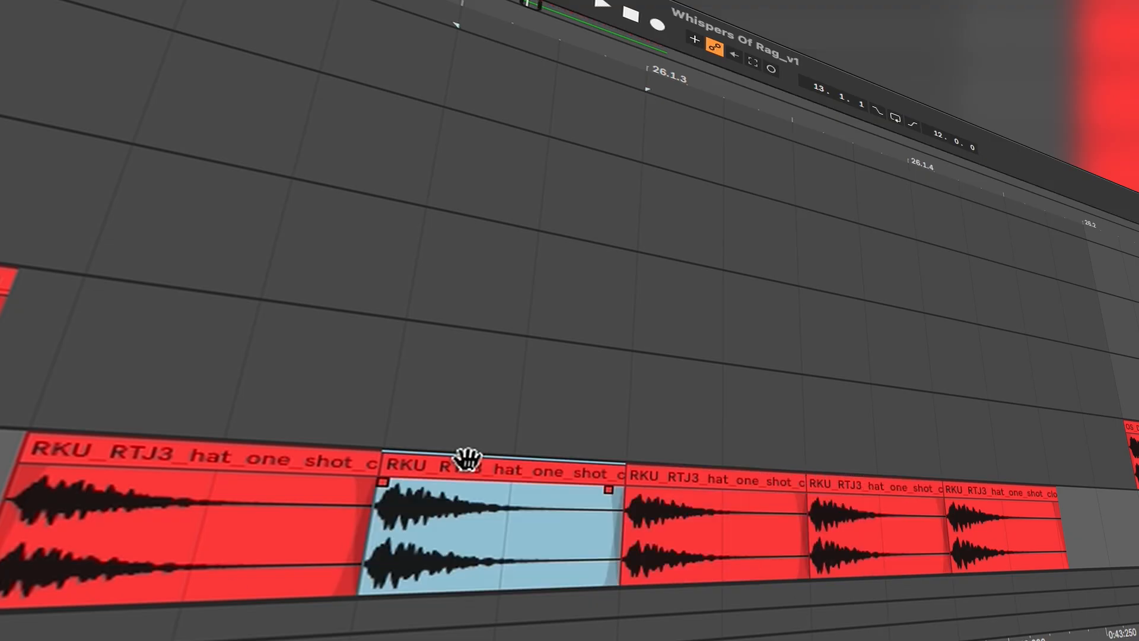
pyautogui.moveTo(472, 469); pyautogui.dragTo(862, 505)
pyautogui.click(17, 468)
pyautogui.press('space')
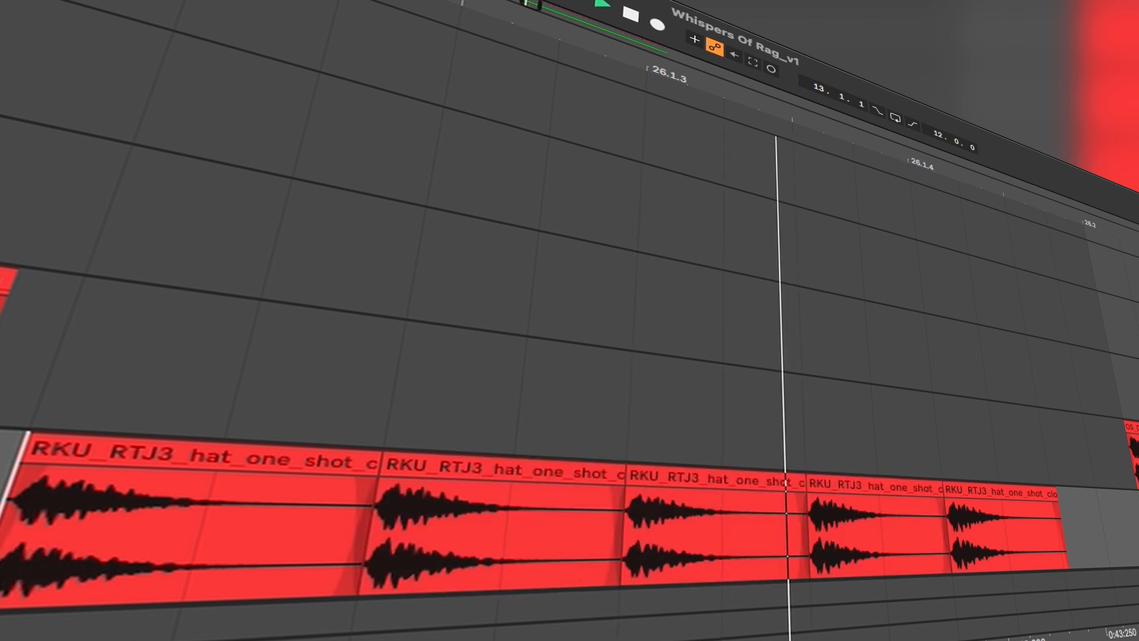
# Play the section from bar 25 to check the new hi-hat rolls against the kick and snare.
pyautogui.scroll(-8, 636, 496)
pyautogui.press('space')
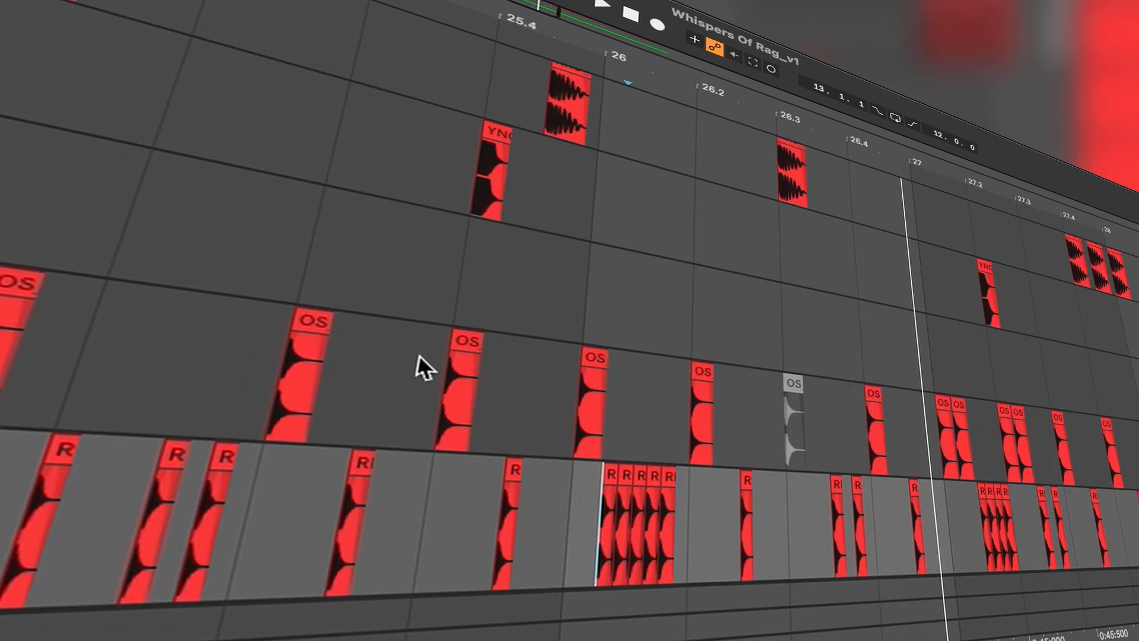
pyautogui.click(418, 357)
pyautogui.press('space')
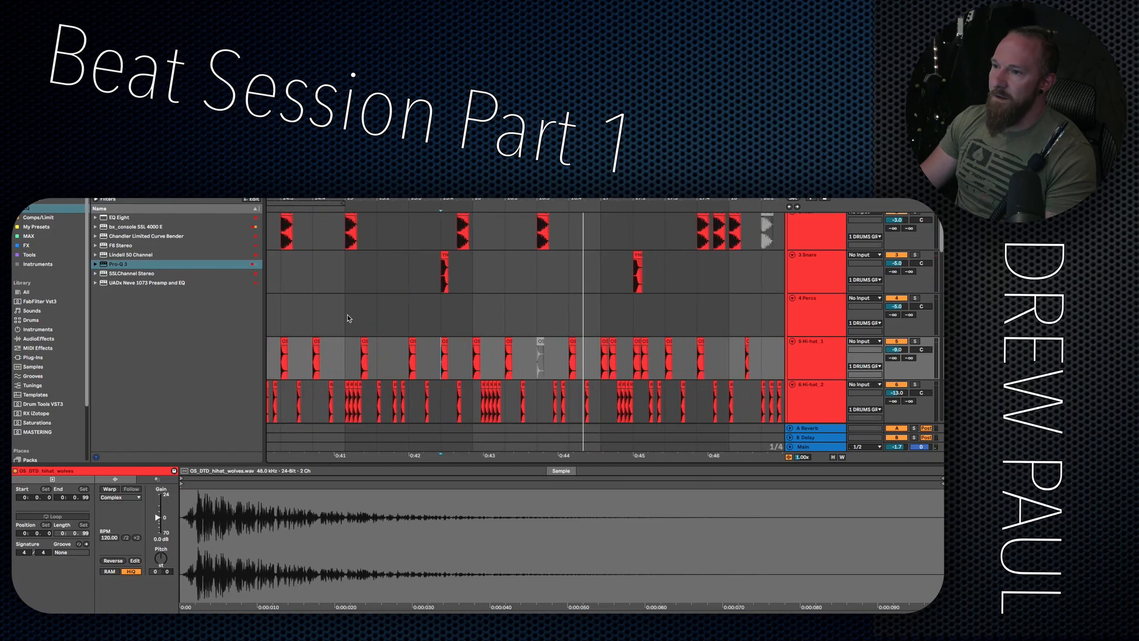
pyautogui.click(342, 310)
pyautogui.scroll(2, 448, 343)
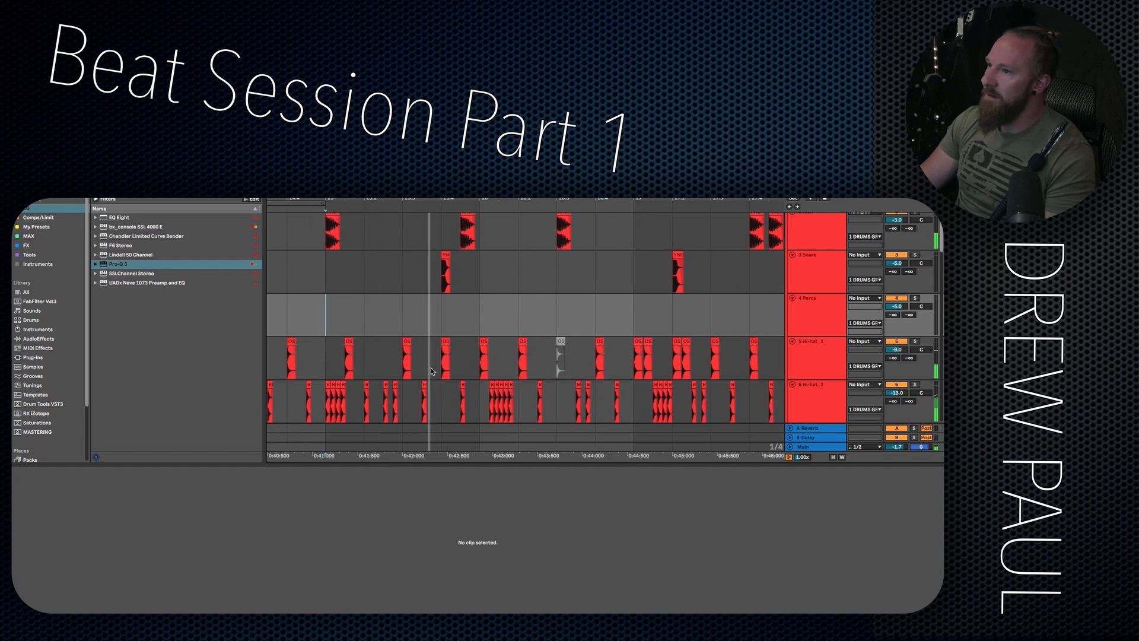
pyautogui.scroll(2, 450, 344)
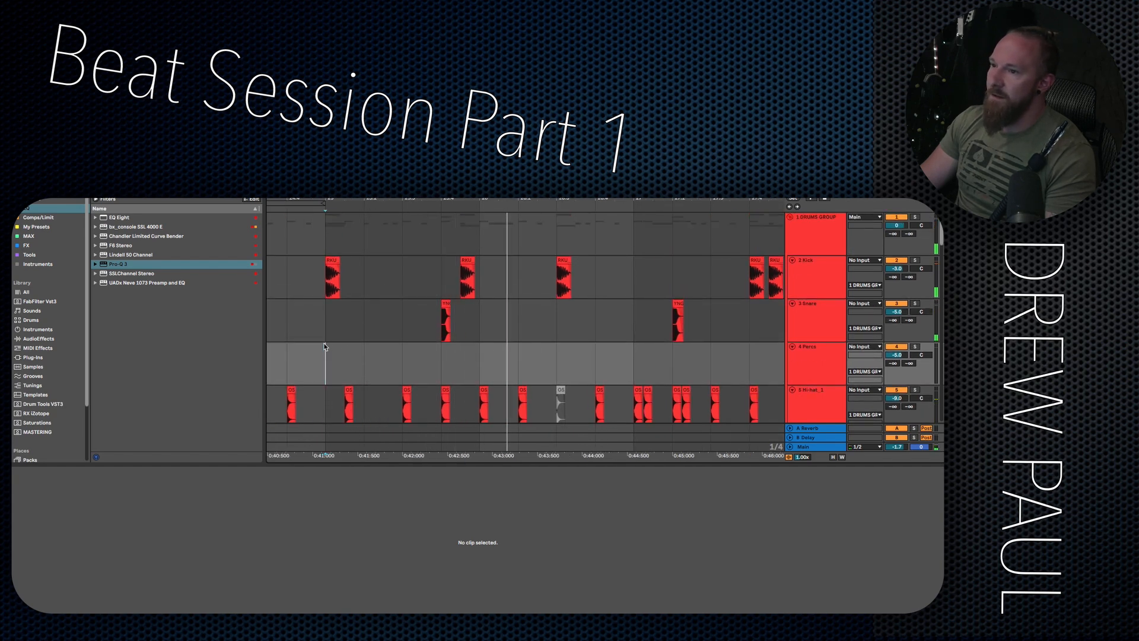
pyautogui.press('space')
pyautogui.press('space')
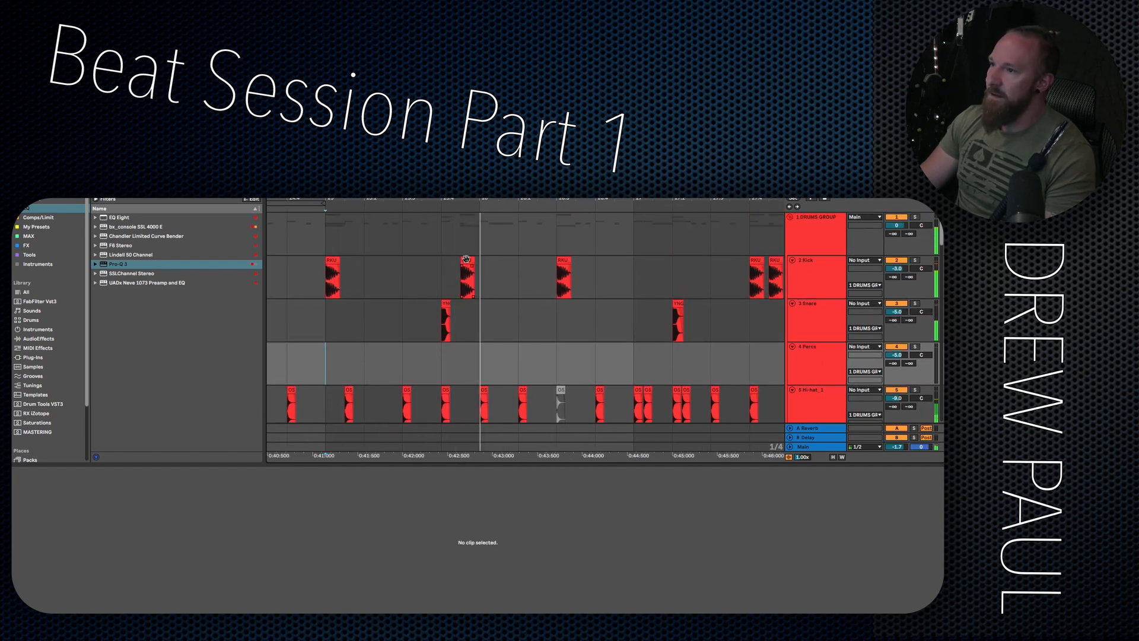
# Try deactivating the kick clip at 25.4.3 and play the section from bar 25.
pyautogui.click(466, 259)
pyautogui.press('0')
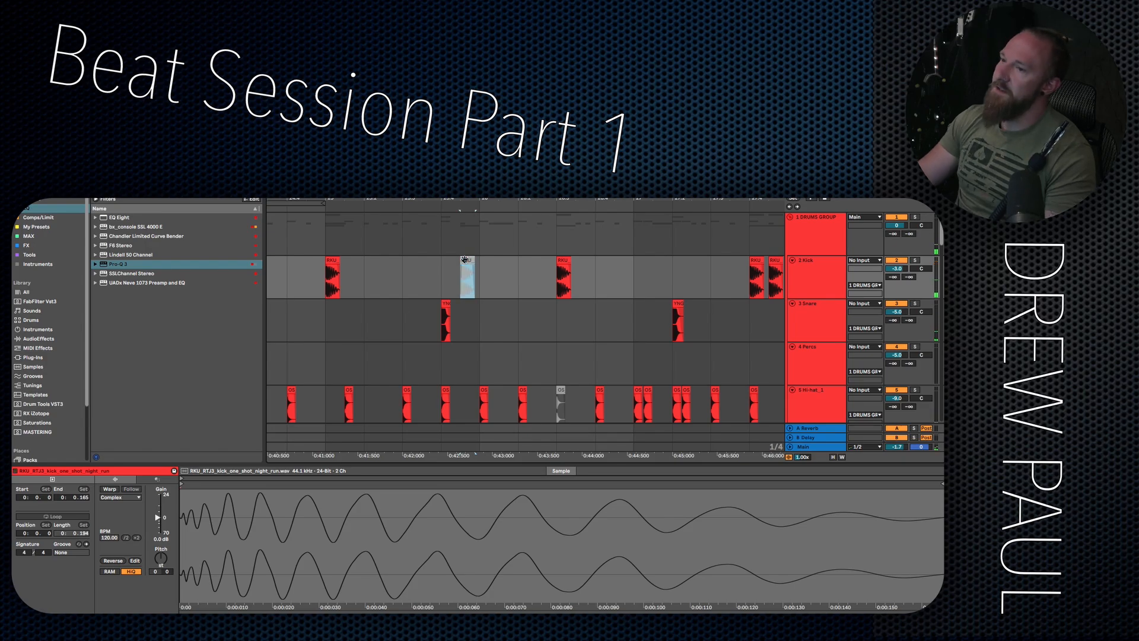
pyautogui.click(324, 358)
pyautogui.press('space')
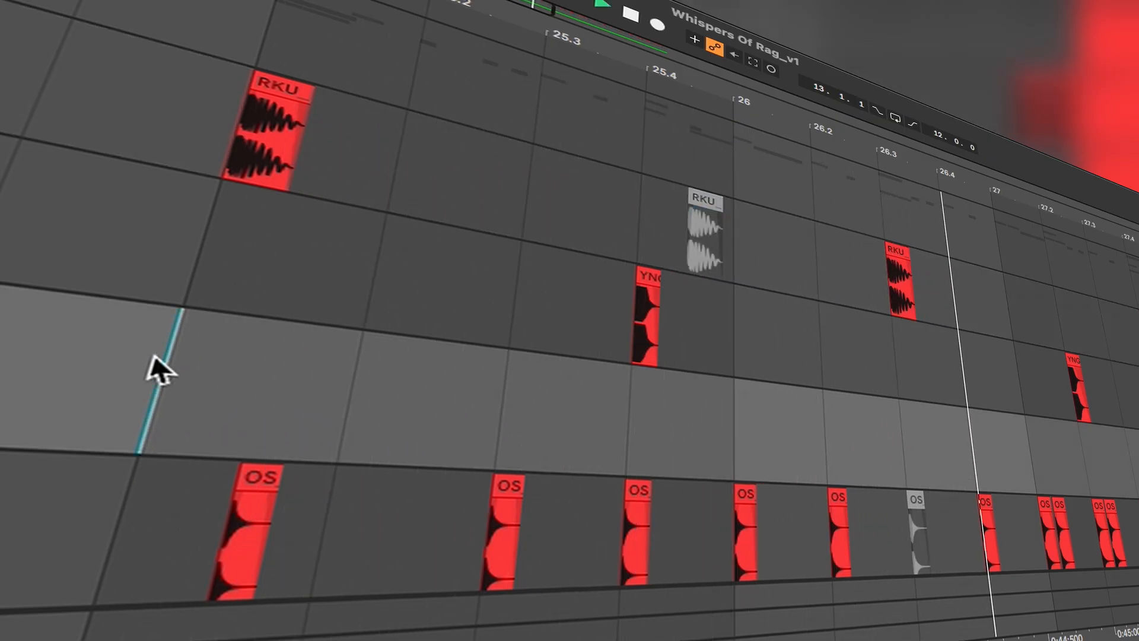
pyautogui.press('space')
# Move the kick clip from 25.4.3 to 26.3.3, right after the 26.3 kick, and have it active.
pyautogui.scroll(3, 848, 404)
pyautogui.scroll(2, 849, 403)
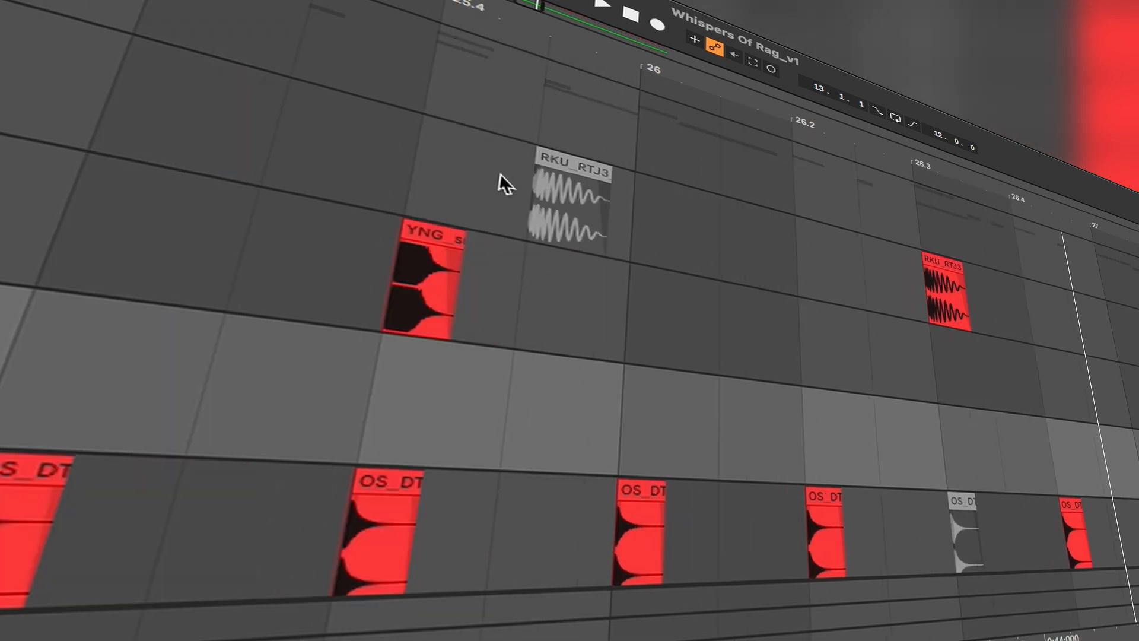
pyautogui.moveTo(587, 163); pyautogui.dragTo(1012, 308)
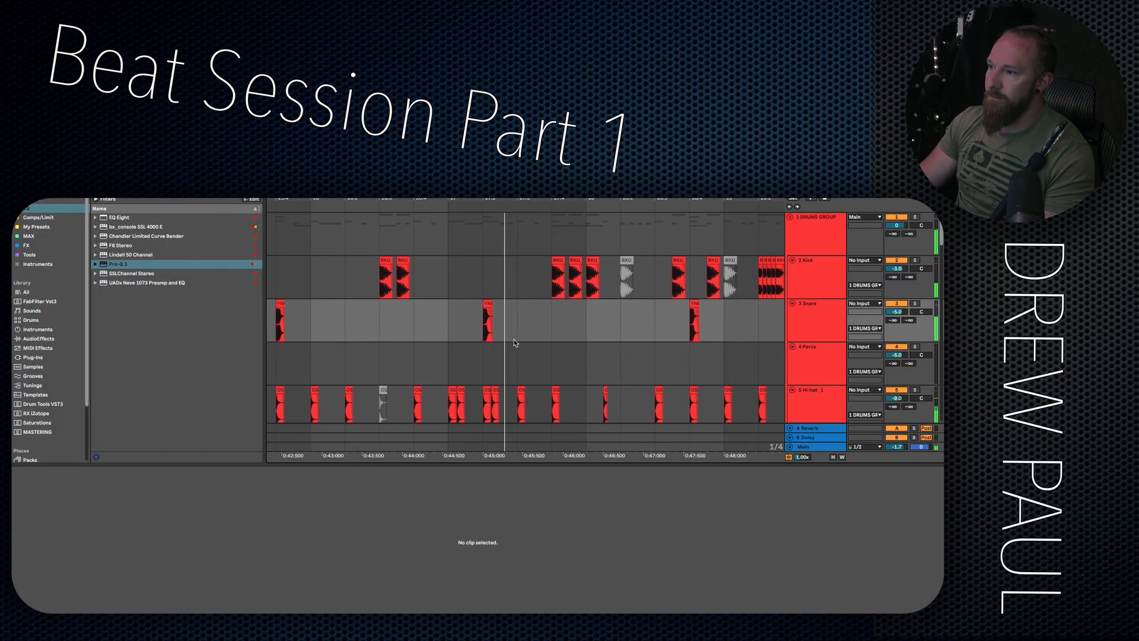
# Play from 25.4 and add a copied 6 Hi-hat_2 hit on each side of the hit at 27.3.3.
pyautogui.scroll(-3, 399, 329)
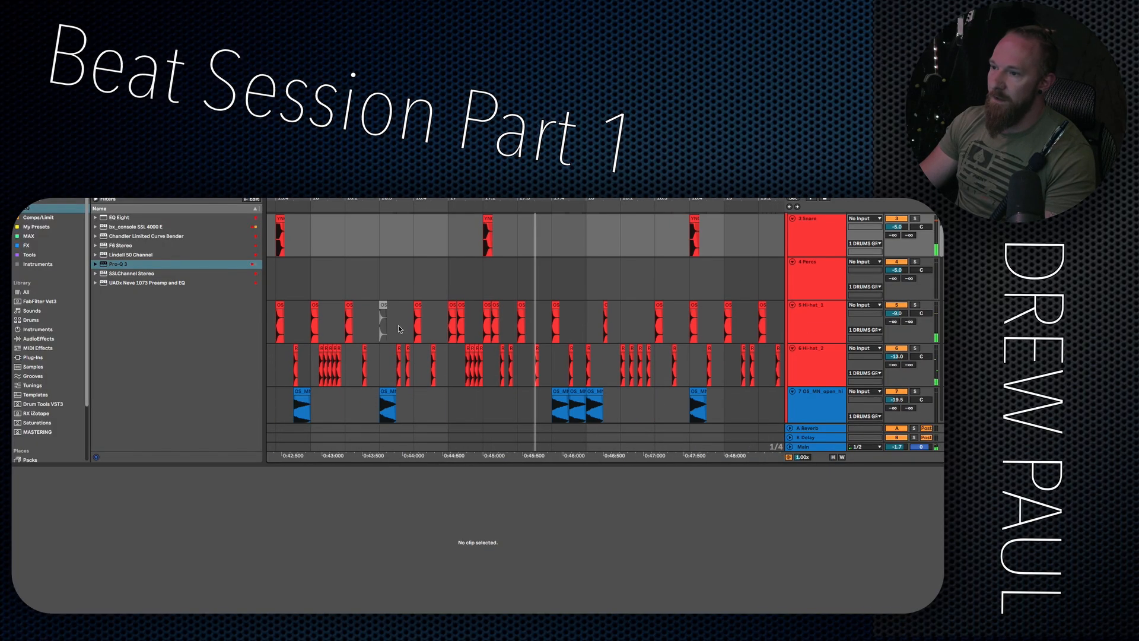
pyautogui.click(275, 365)
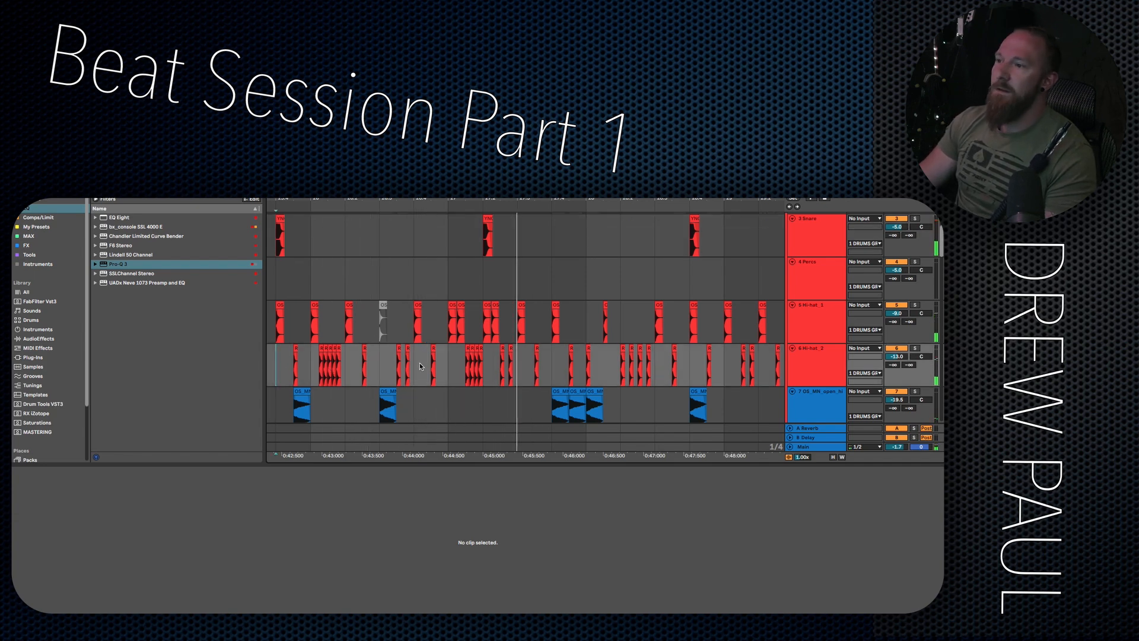
pyautogui.scroll(3, 448, 367)
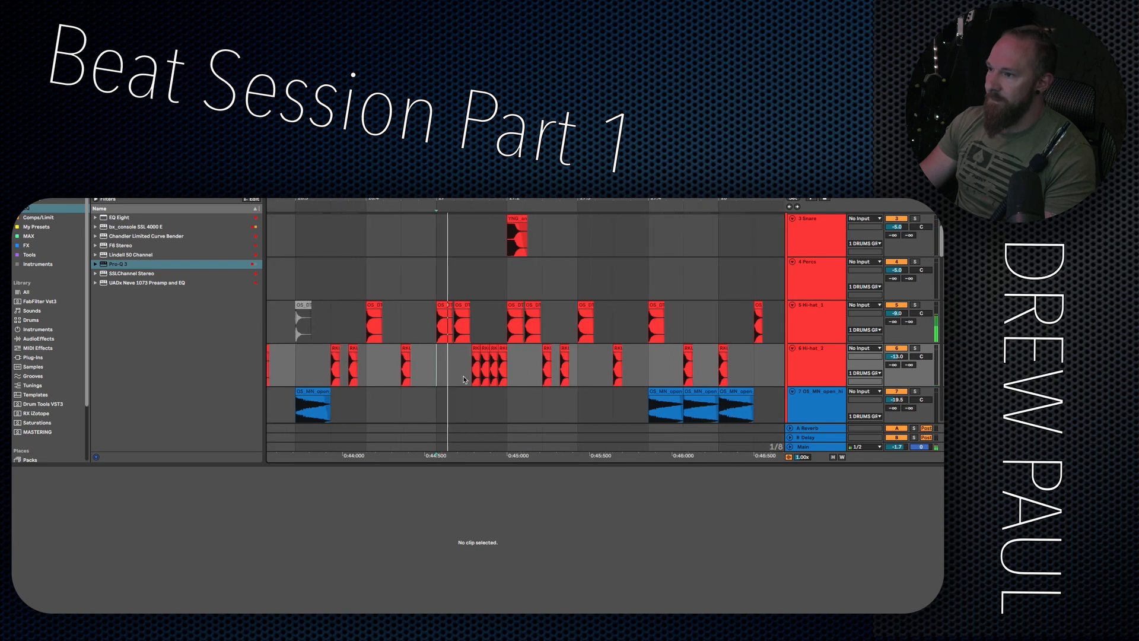
pyautogui.scroll(2, 582, 385)
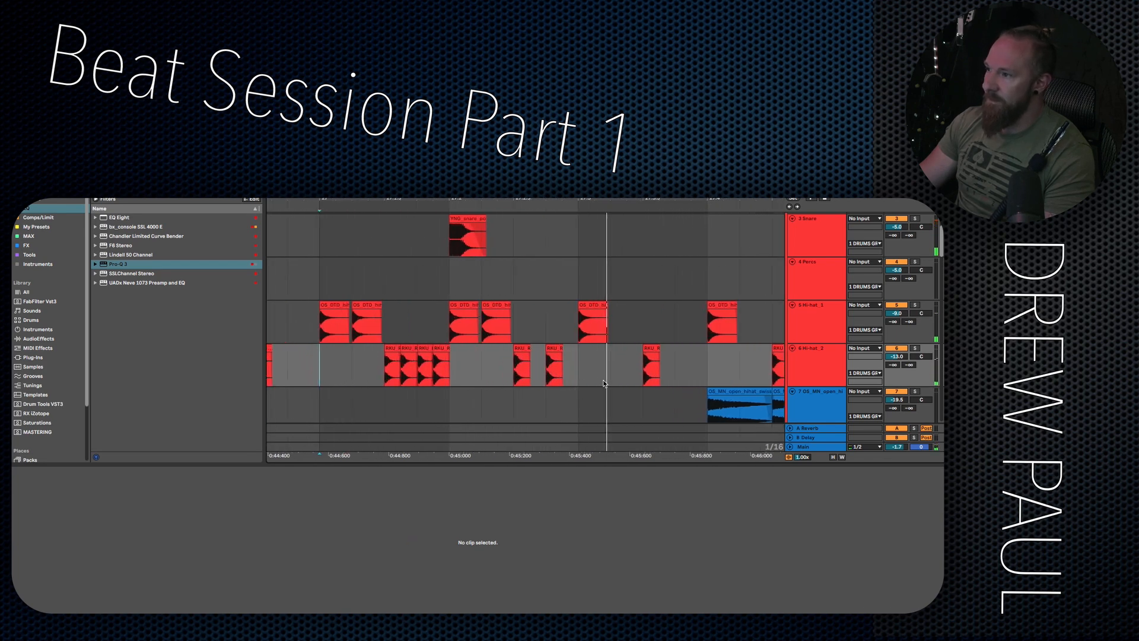
pyautogui.hscroll(3, 604, 383)
pyautogui.click(485, 351)
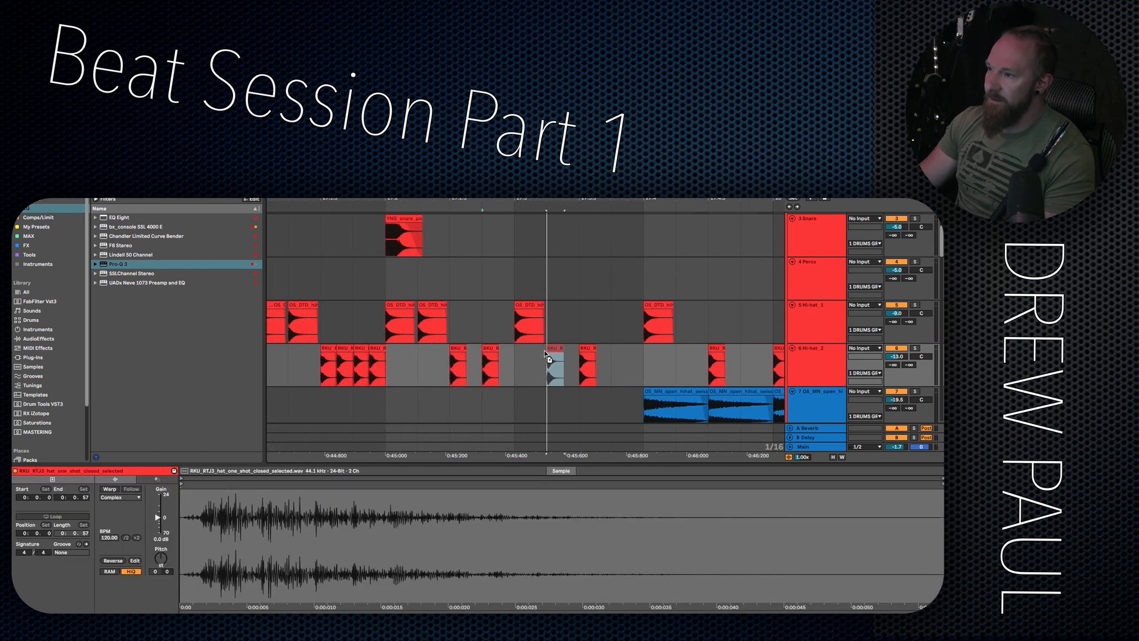
pyautogui.hscroll(4, 514, 366)
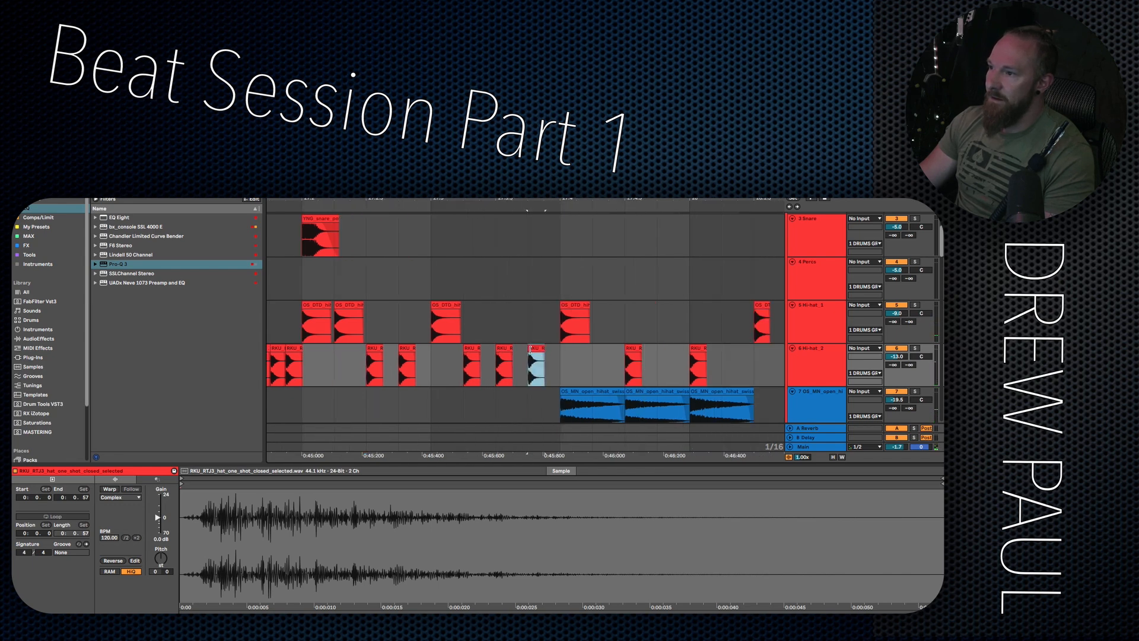
# Deactivate the middle kick and the middle open hi-hat of the three-hit groups leading into bar 28.
pyautogui.scroll(-6, 529, 349)
pyautogui.scroll(2, 461, 345)
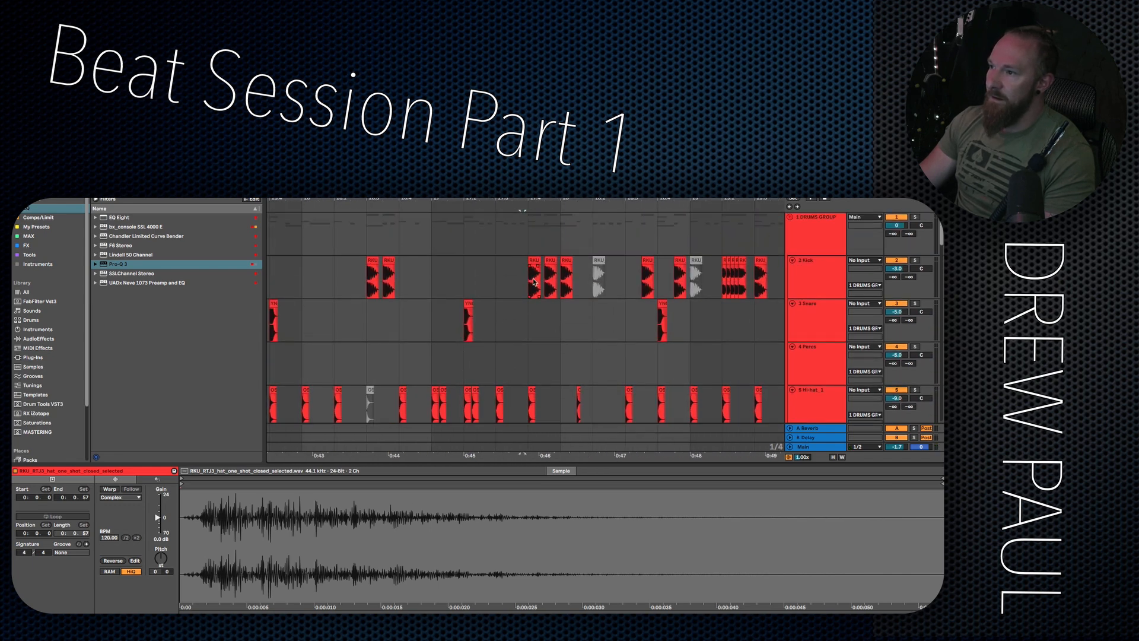
pyautogui.click(550, 262)
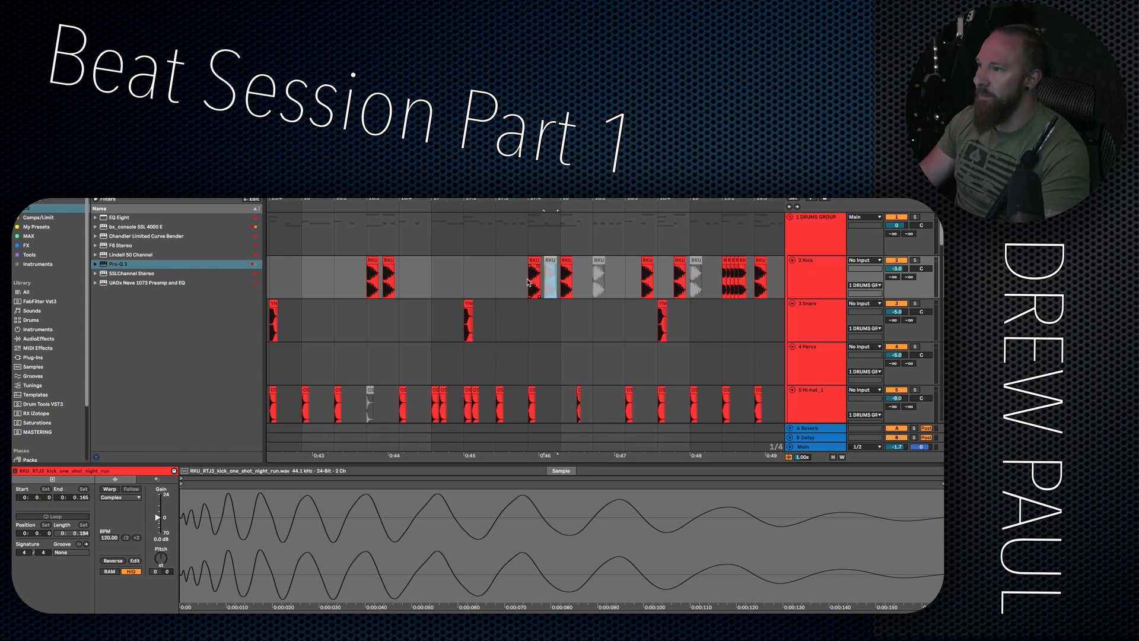
pyautogui.scroll(-5, 510, 308)
pyautogui.click(550, 353)
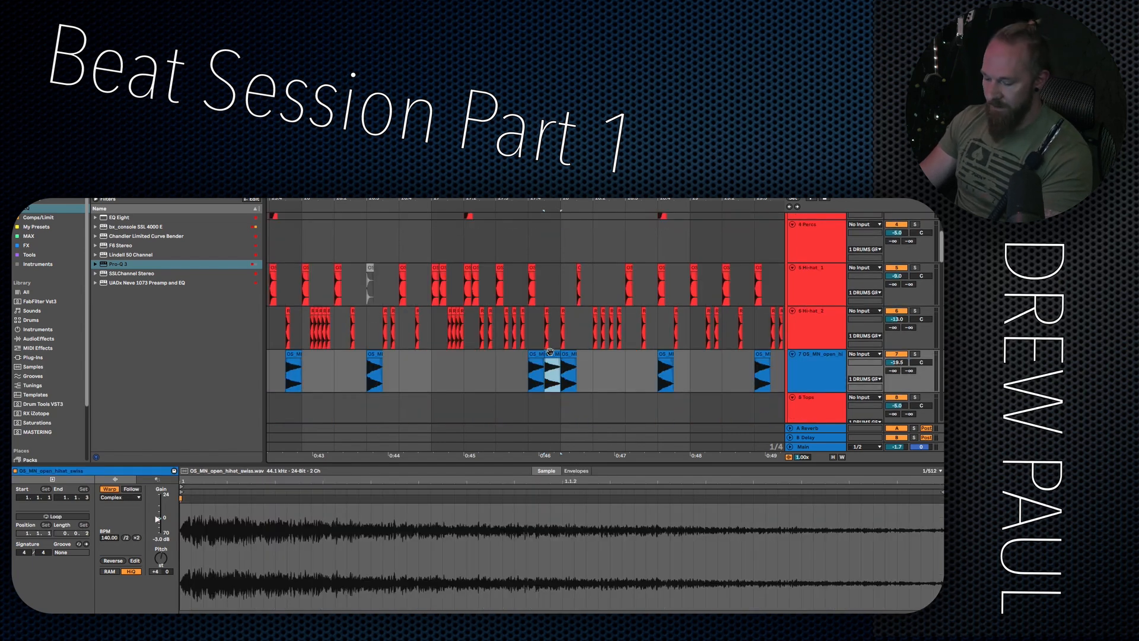
# Play the arrangement from bar 25 through bar 29 to check the edited drums.
pyautogui.scroll(-4, 490, 356)
pyautogui.scroll(3, 427, 332)
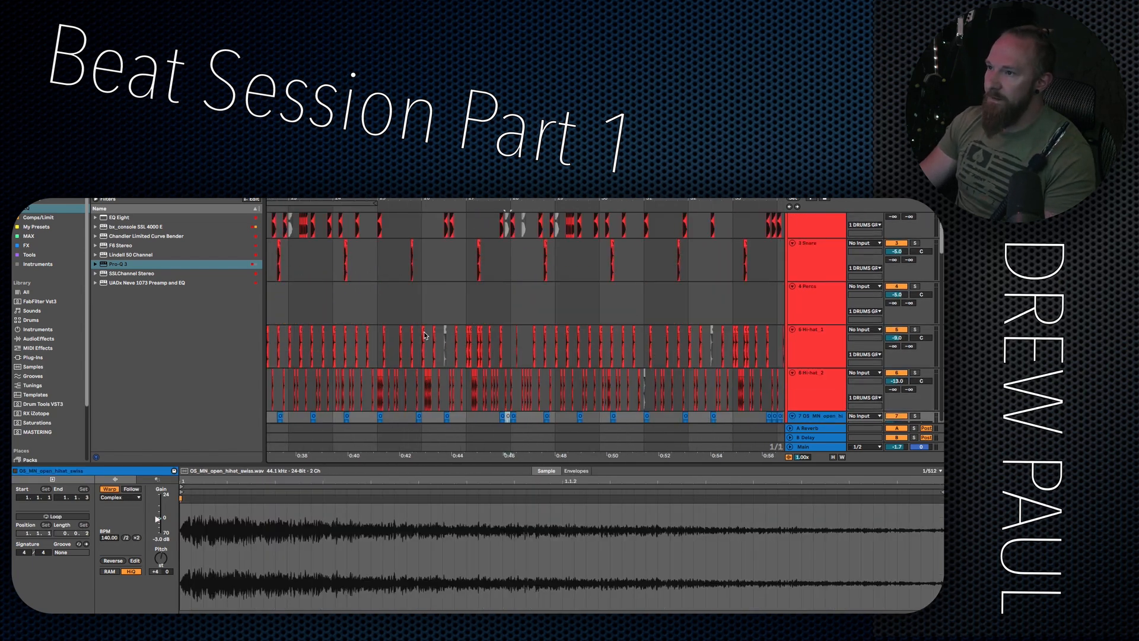
pyautogui.click(377, 300)
pyautogui.press('space')
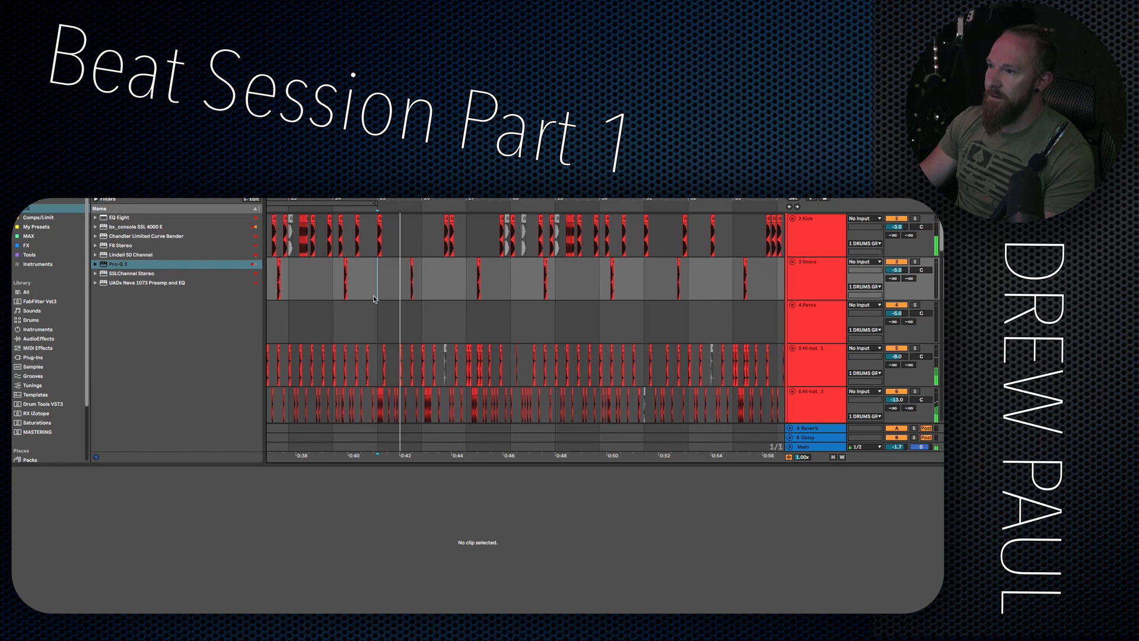
pyautogui.scroll(2, 427, 337)
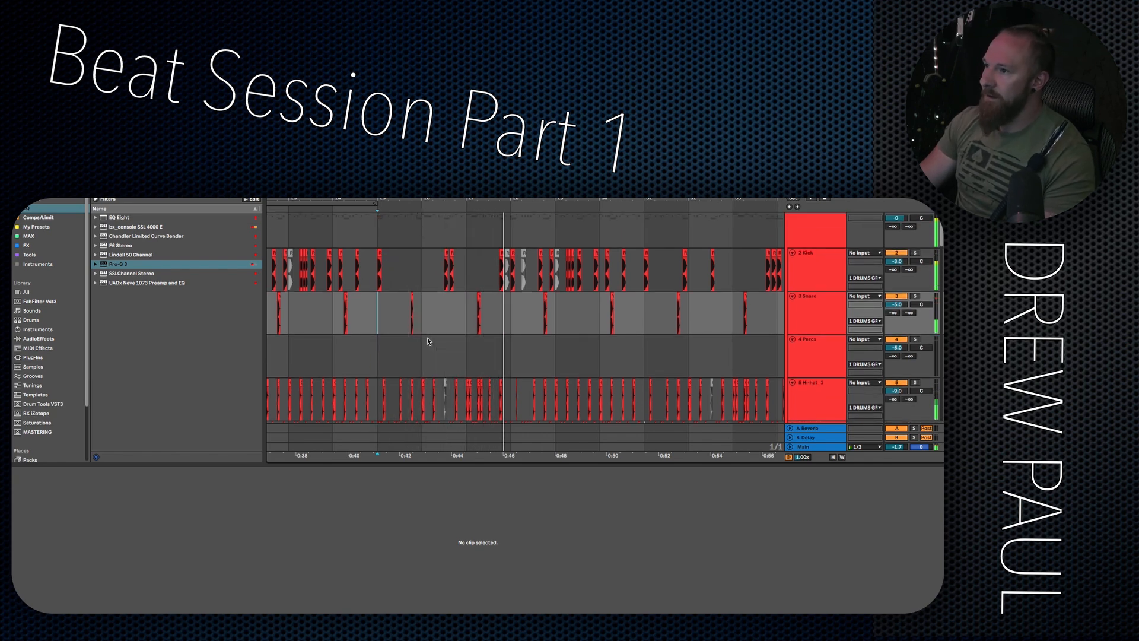
pyautogui.hscroll(2, 527, 344)
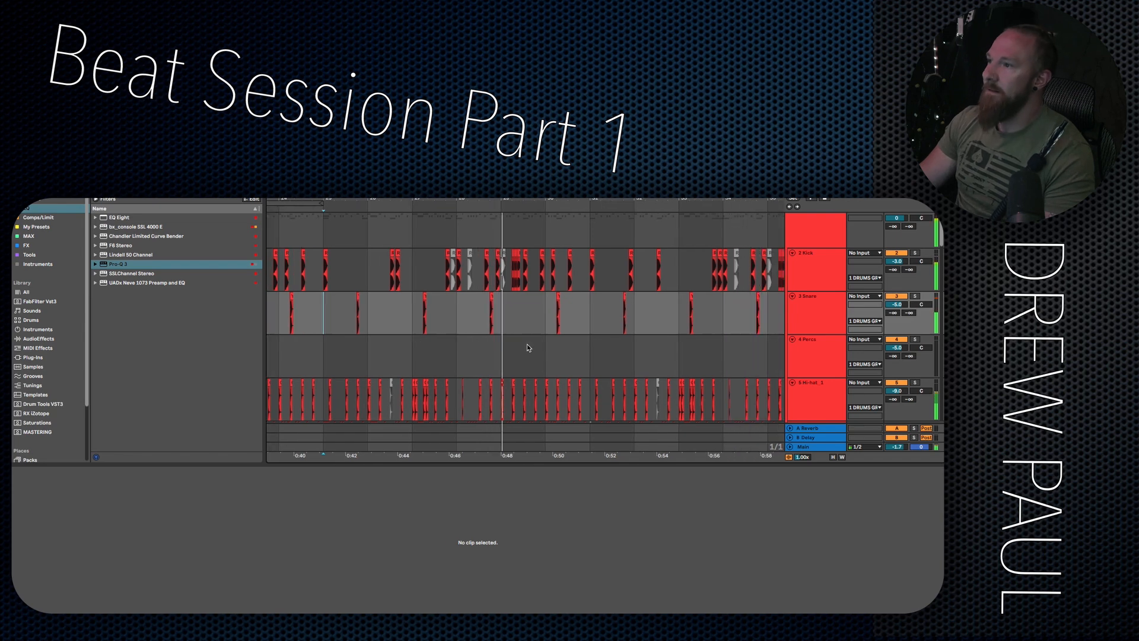
# Deactivate the first four hits of the five-hit kick roll at 29.2 and select the last hit.
pyautogui.scroll(10, 478, 341)
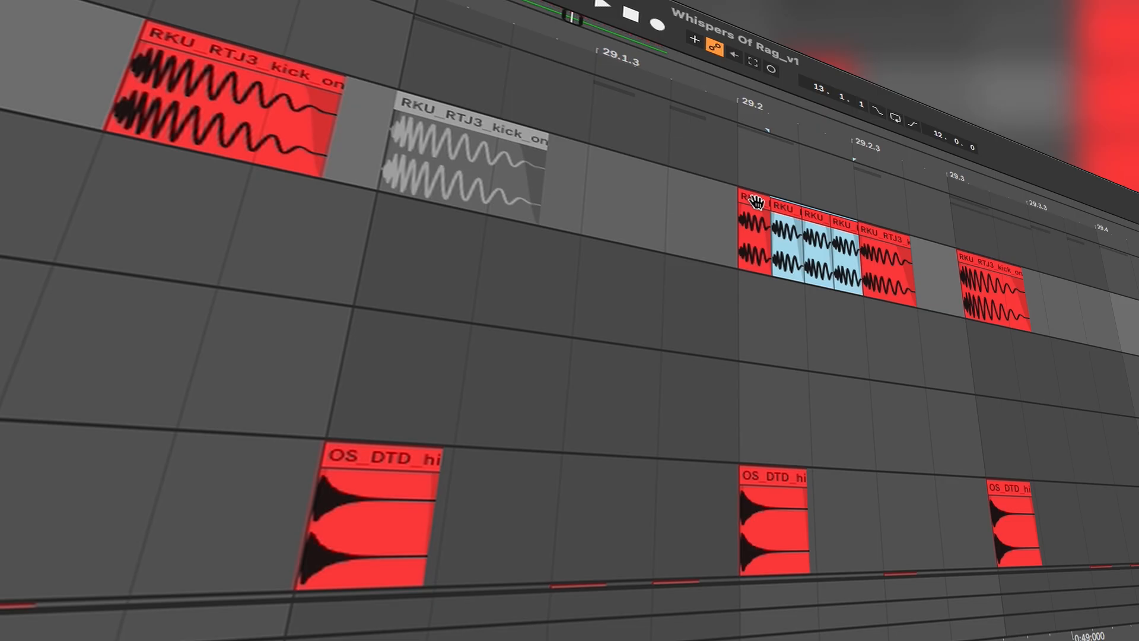
pyautogui.keyDown('shift'); pyautogui.click(489, 254); pyautogui.keyUp('shift')
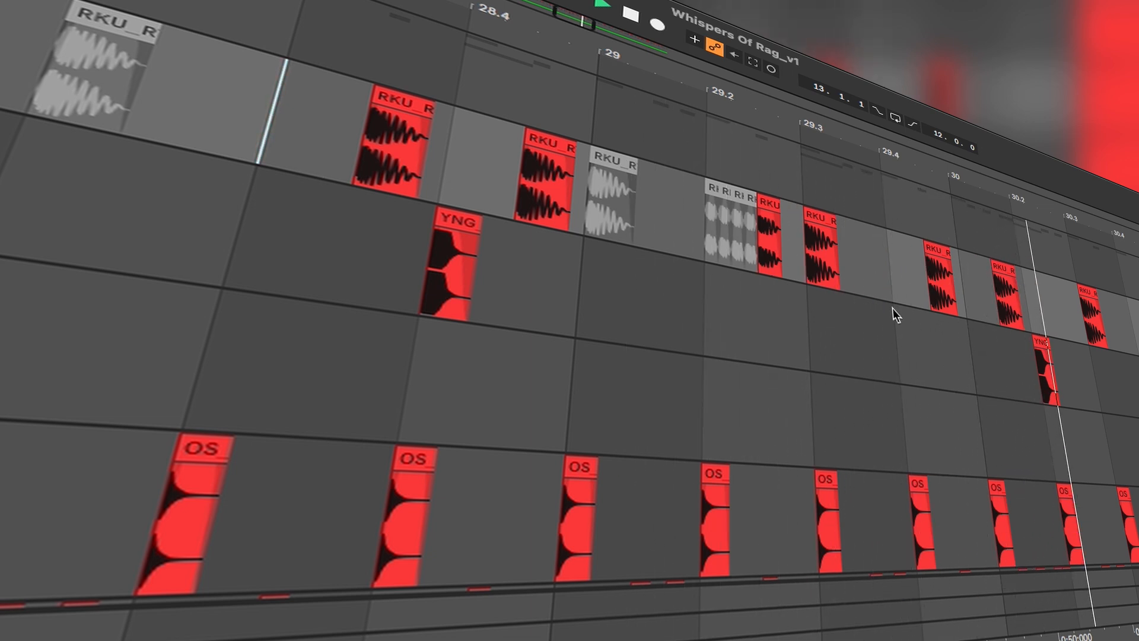
pyautogui.click(764, 205)
pyautogui.press('space')
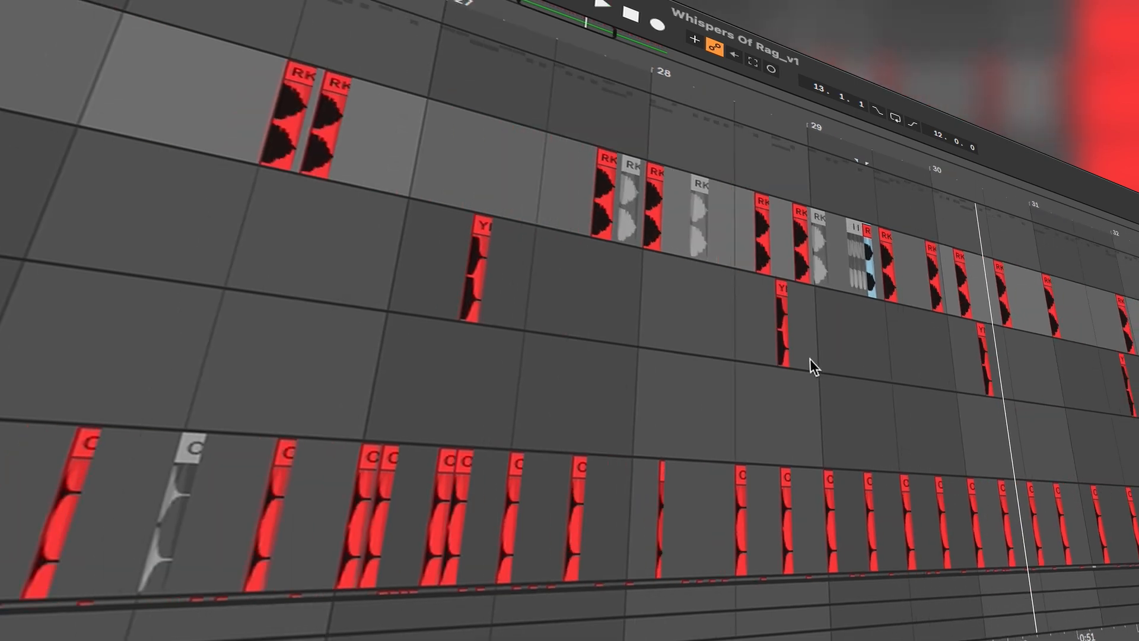
# Play the arrangement from bar 21 and examine the kick, hi-hat and open hi-hat patterns up to the end of the drums.
pyautogui.hscroll(-3, 411, 352)
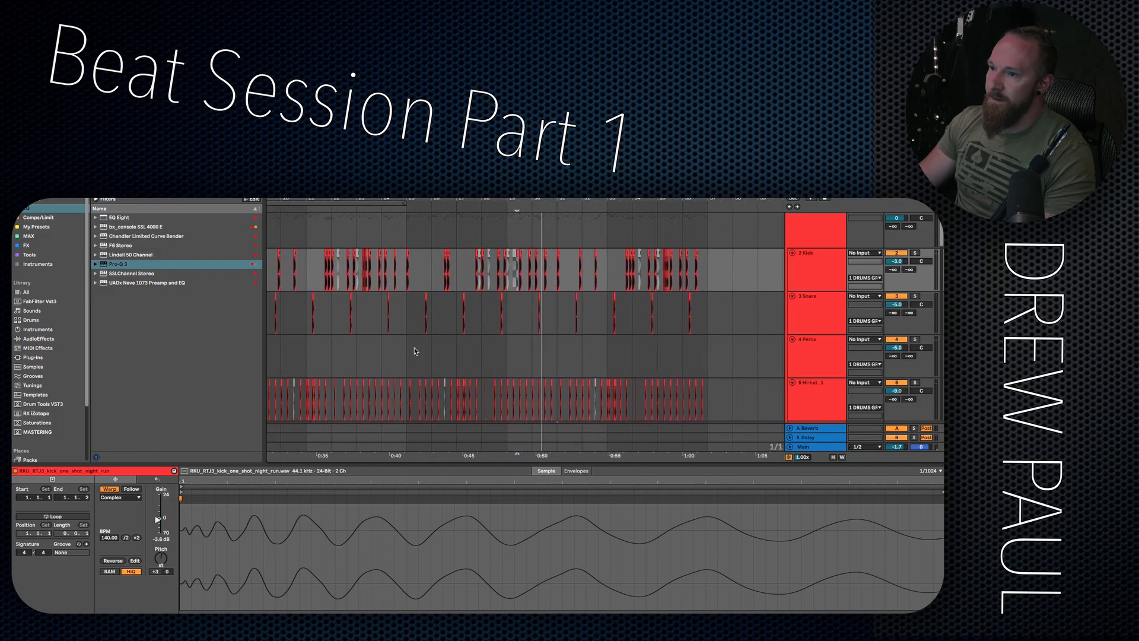
pyautogui.click(347, 362)
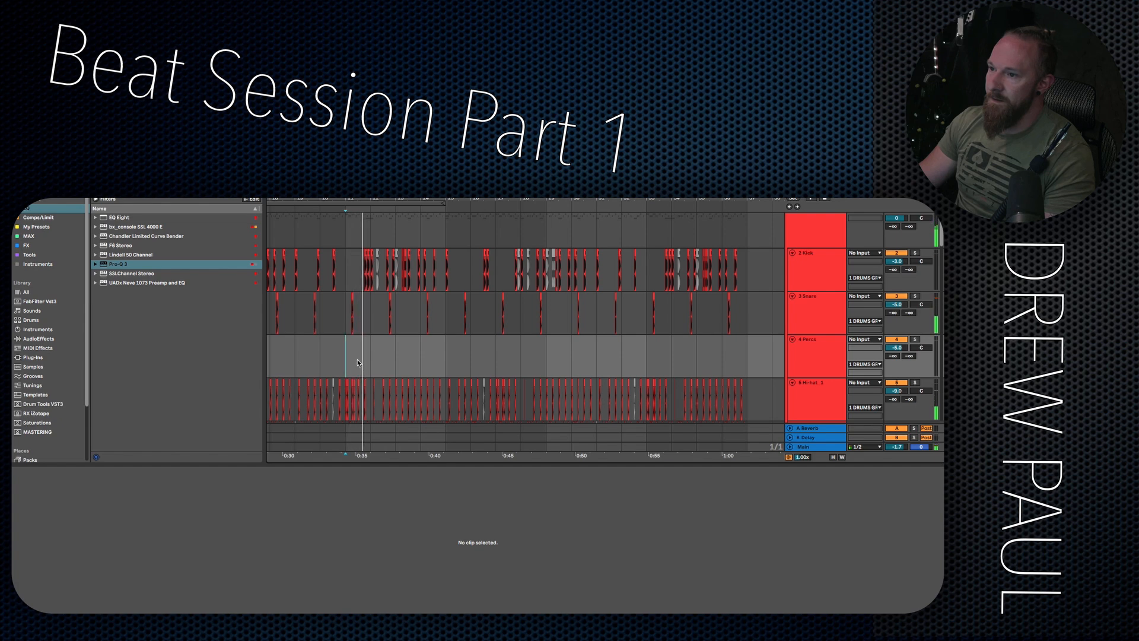
pyautogui.scroll(-8, 412, 346)
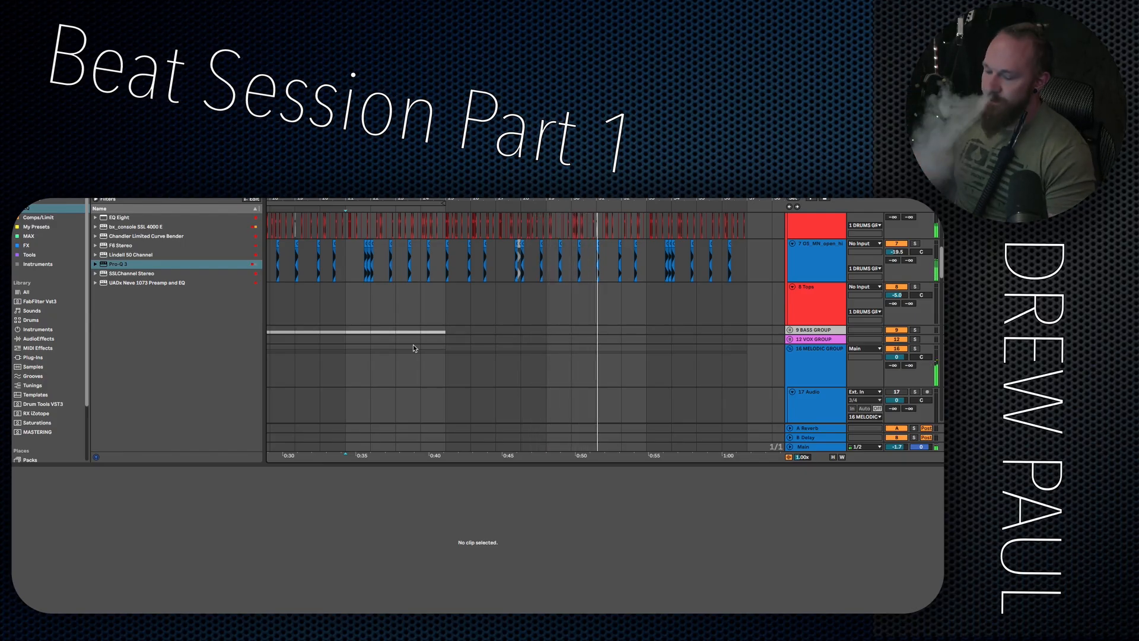
pyautogui.scroll(2, 654, 307)
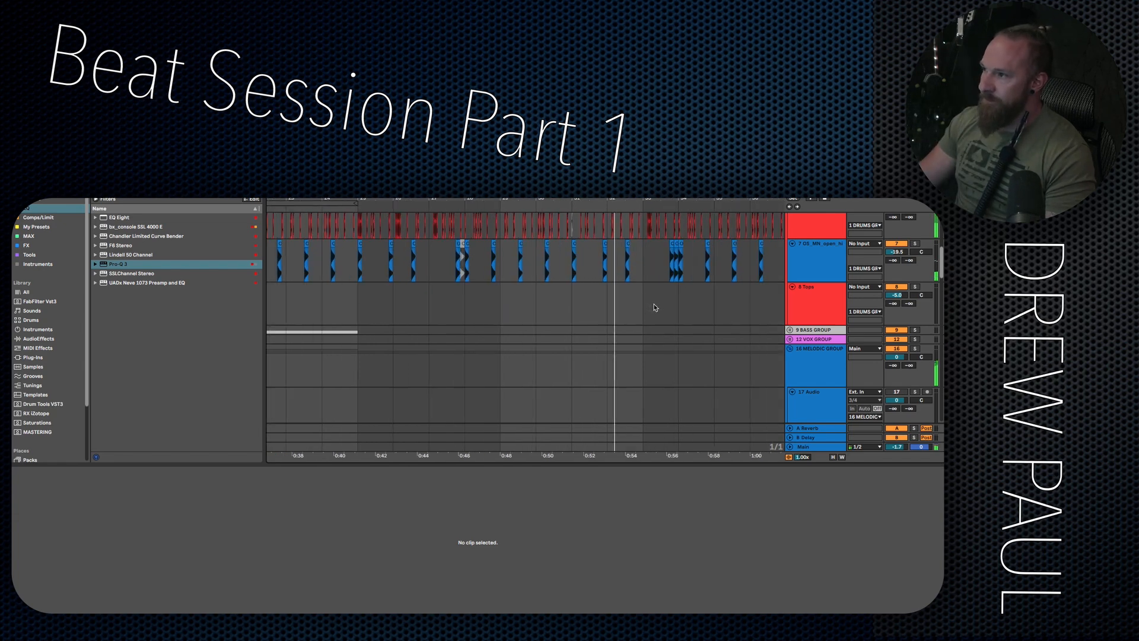
pyautogui.hscroll(1, 654, 310)
pyautogui.hscroll(2, 643, 330)
pyautogui.scroll(3, 632, 352)
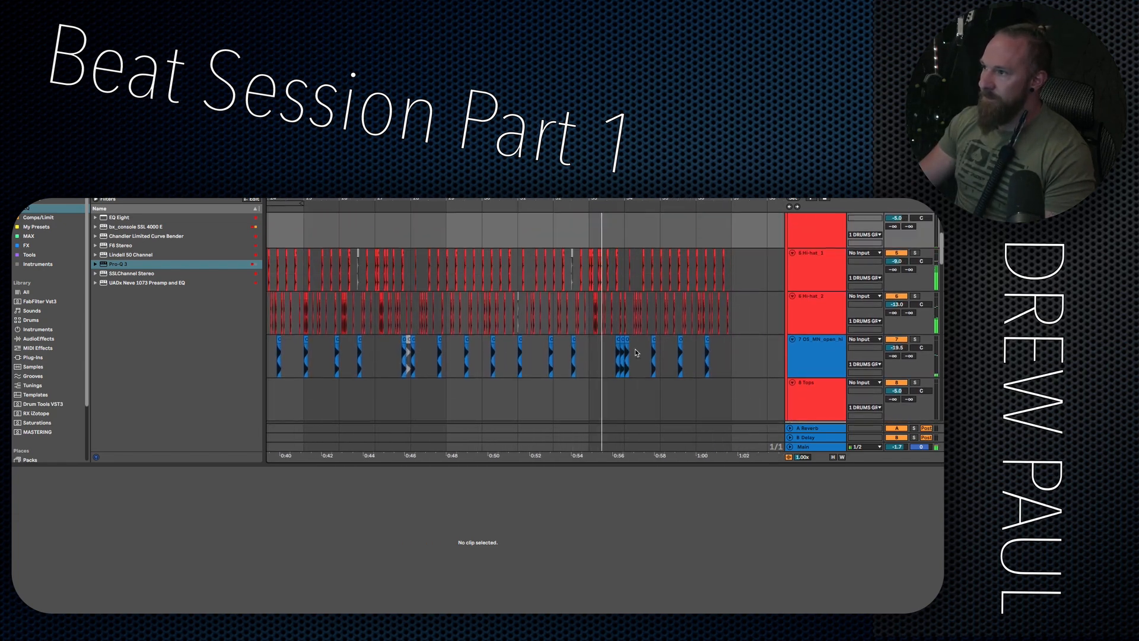
pyautogui.scroll(2, 647, 410)
pyautogui.scroll(-8, 625, 401)
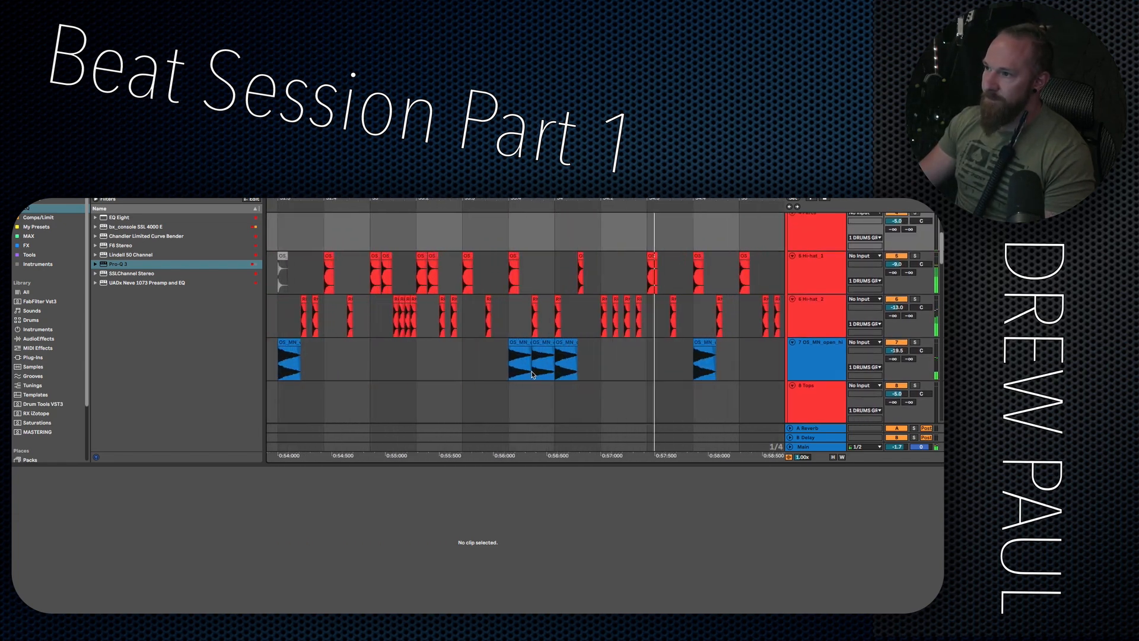
pyautogui.scroll(5, 716, 355)
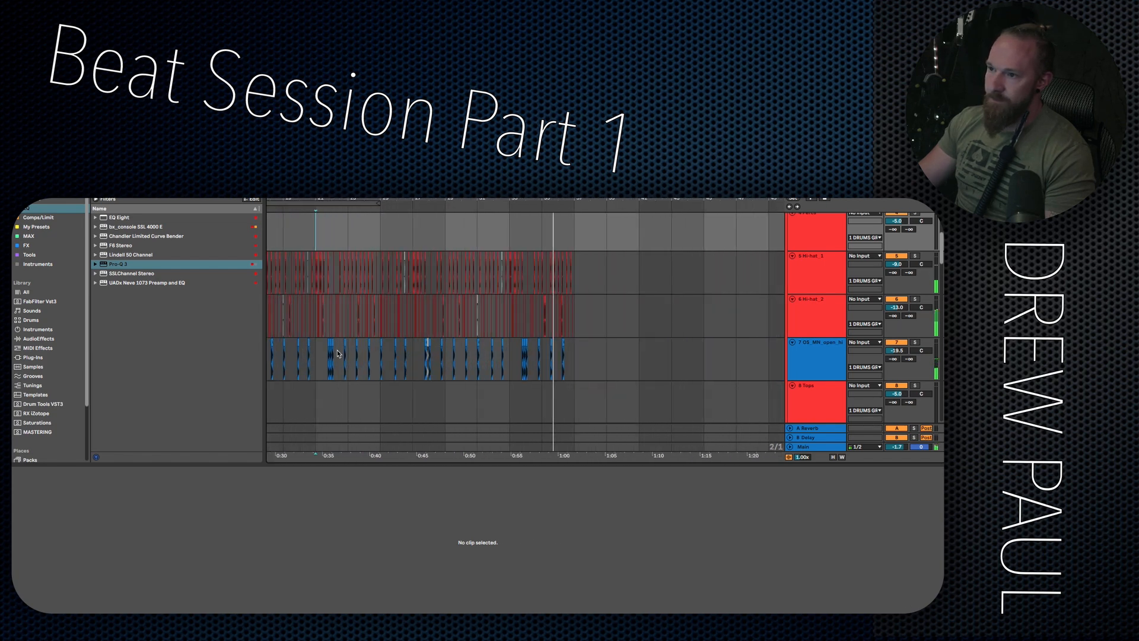
pyautogui.hscroll(-2, 716, 355)
pyautogui.scroll(8, 716, 355)
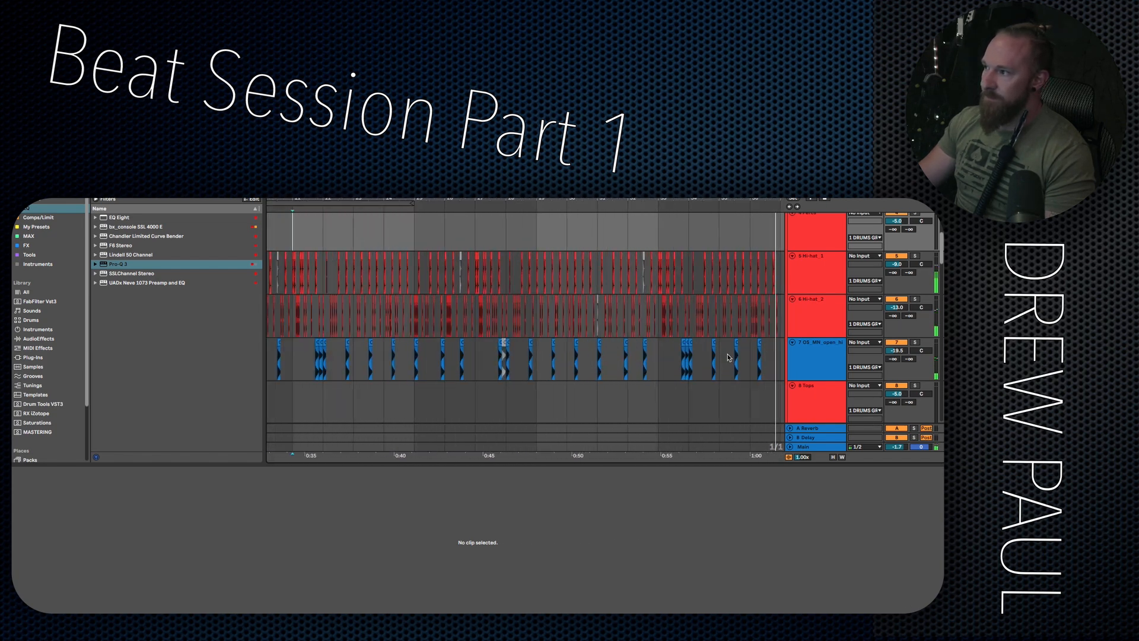
# Duplicate the last hit of the four-hit 6 Hi-hat_2 roll before 33.2 three times to extend it to seven hits.
pyautogui.click(528, 299)
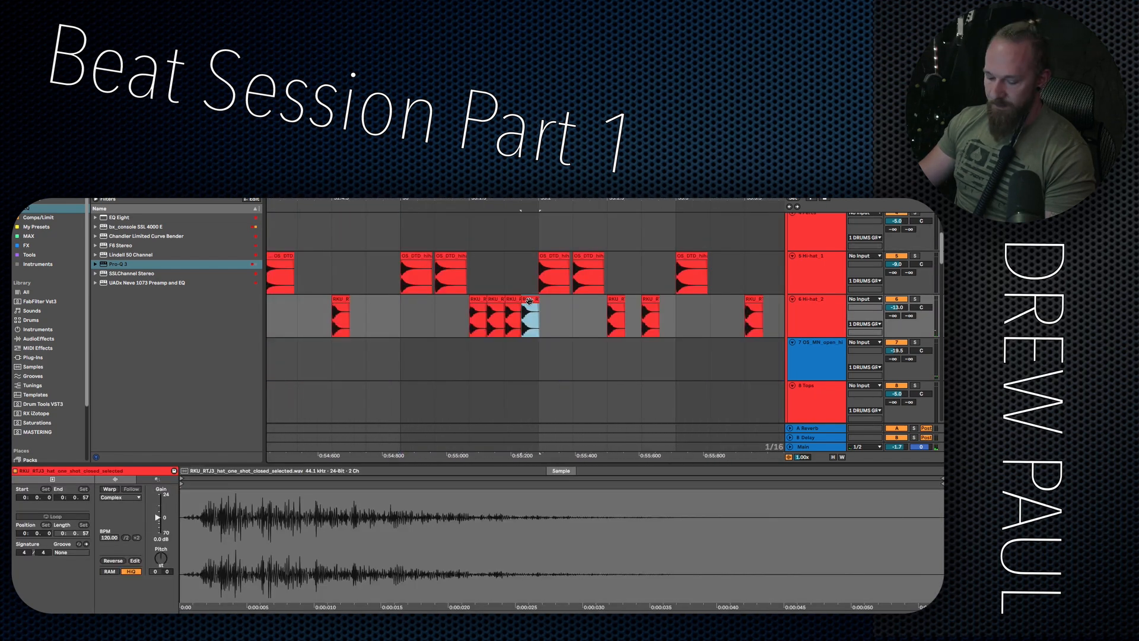
pyautogui.scroll(3, 537, 304)
pyautogui.hotkey('ctrl', 'd')
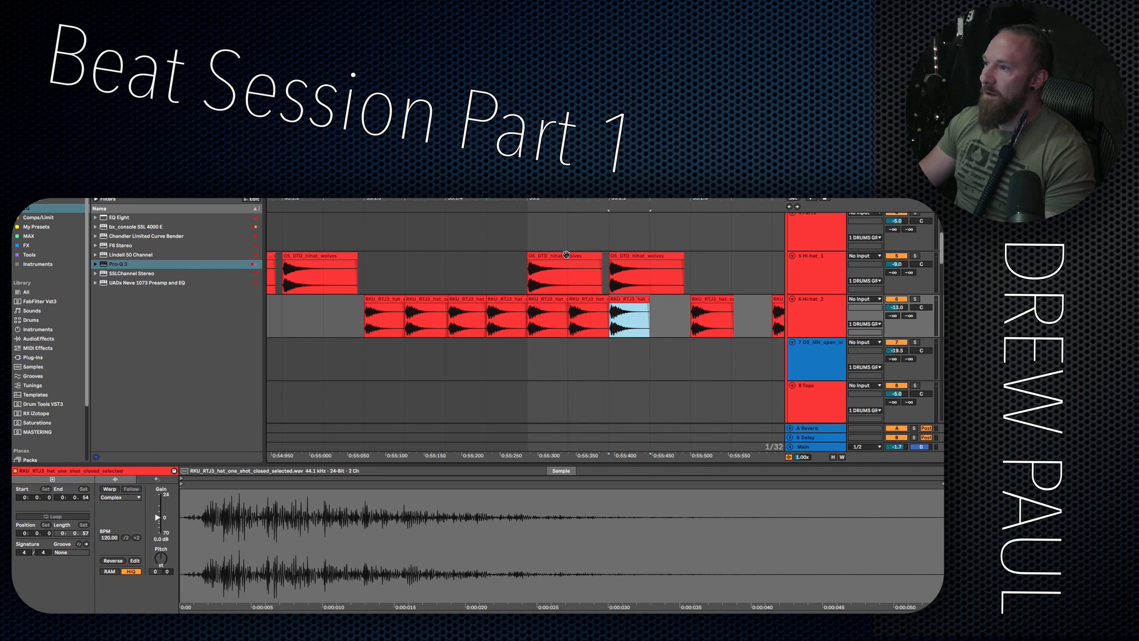
# Delete the two 5 Hi-hat_1 hits above the end of the seven-hit 6 Hi-hat_2 roll and play the passage.
pyautogui.click(566, 254)
pyautogui.keyDown('shift'); pyautogui.click(633, 257); pyautogui.keyUp('shift')
pyautogui.press('Delete')
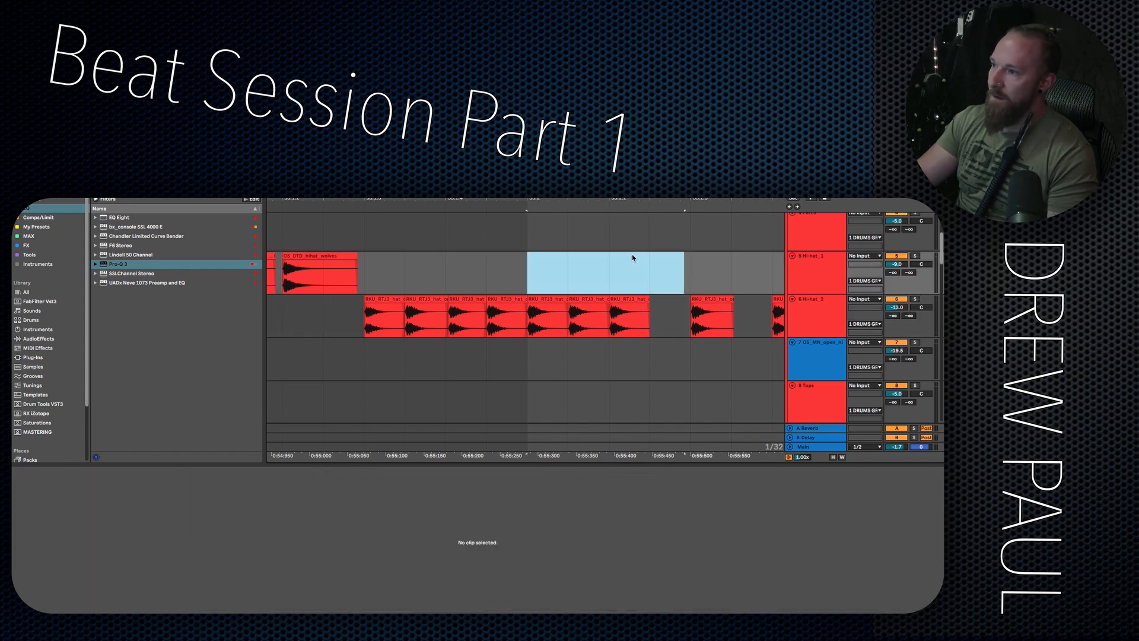
pyautogui.press('-')
pyautogui.click(395, 319)
pyautogui.press('space')
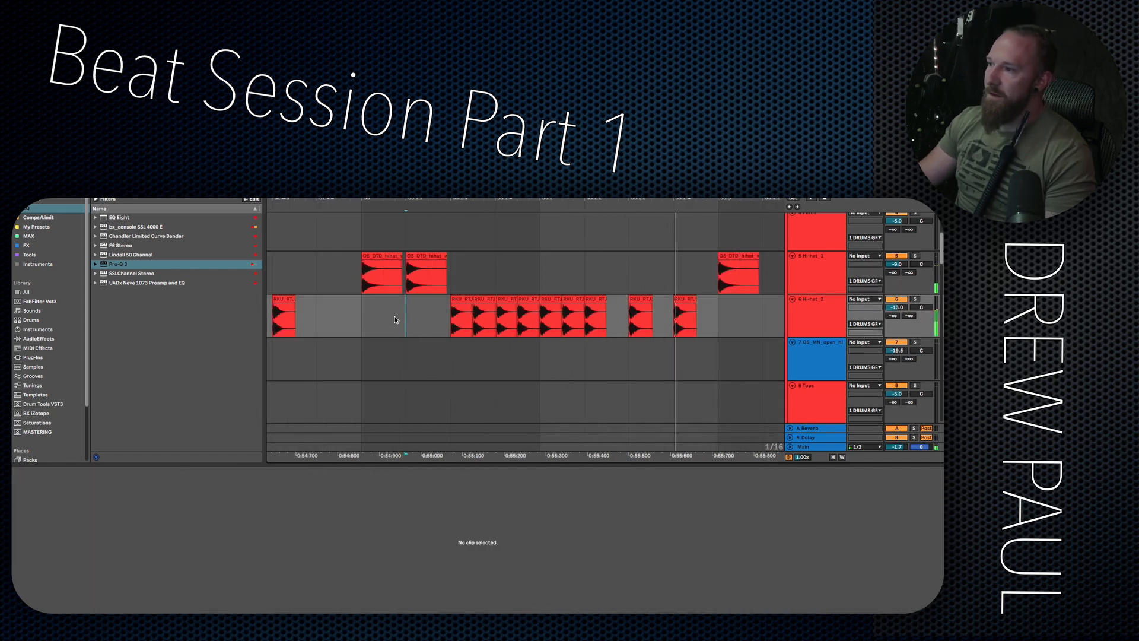
# Build a three-hit 1/16 kick roll from 33.4 by adding a shortened kick between the first two hits, and play it.
pyautogui.scroll(-10, 571, 339)
pyautogui.scroll(4, 554, 361)
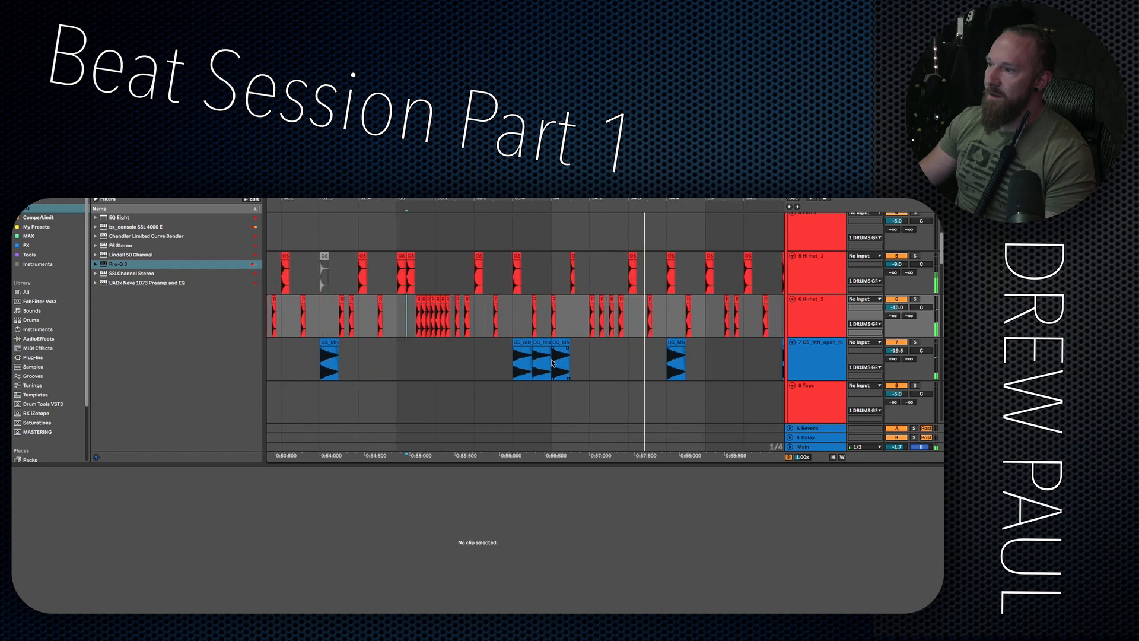
pyautogui.scroll(5, 542, 337)
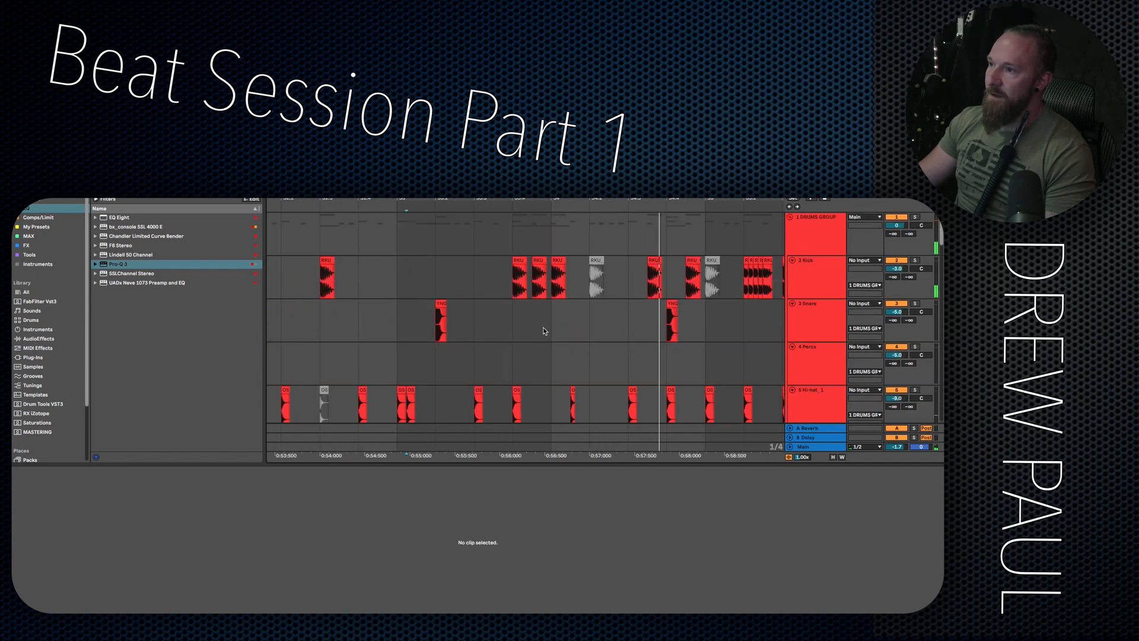
pyautogui.click(509, 291)
pyautogui.scroll(6, 533, 305)
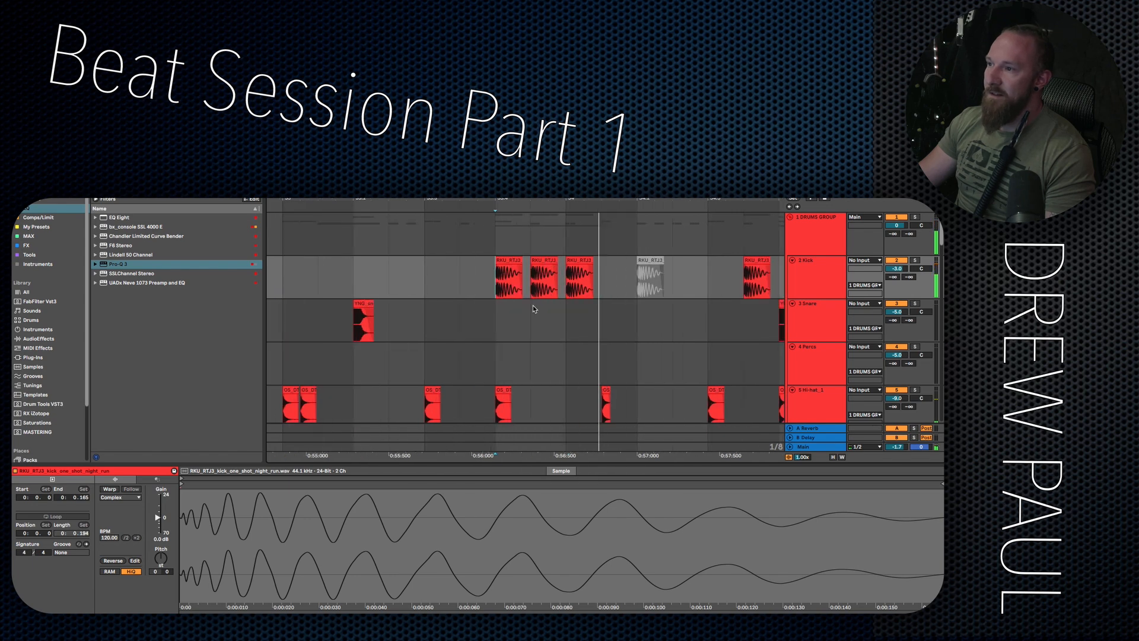
pyautogui.moveTo(518, 261); pyautogui.dragTo(541, 262)
pyautogui.moveTo(630, 261); pyautogui.dragTo(682, 268)
pyautogui.click(464, 290)
pyautogui.press('space')
pyautogui.click(455, 293)
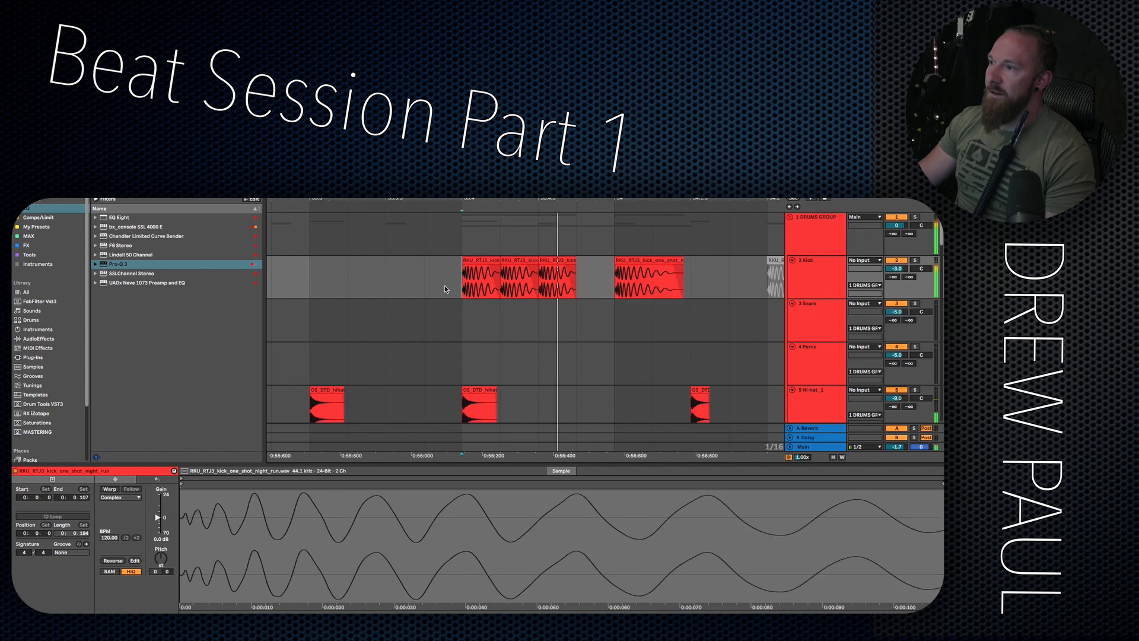
# Shorten the open hi-hat at 33.4 to 1/16, place the second open hi-hat directly behind it at 1/8 length, and play on.
pyautogui.scroll(-4, 510, 311)
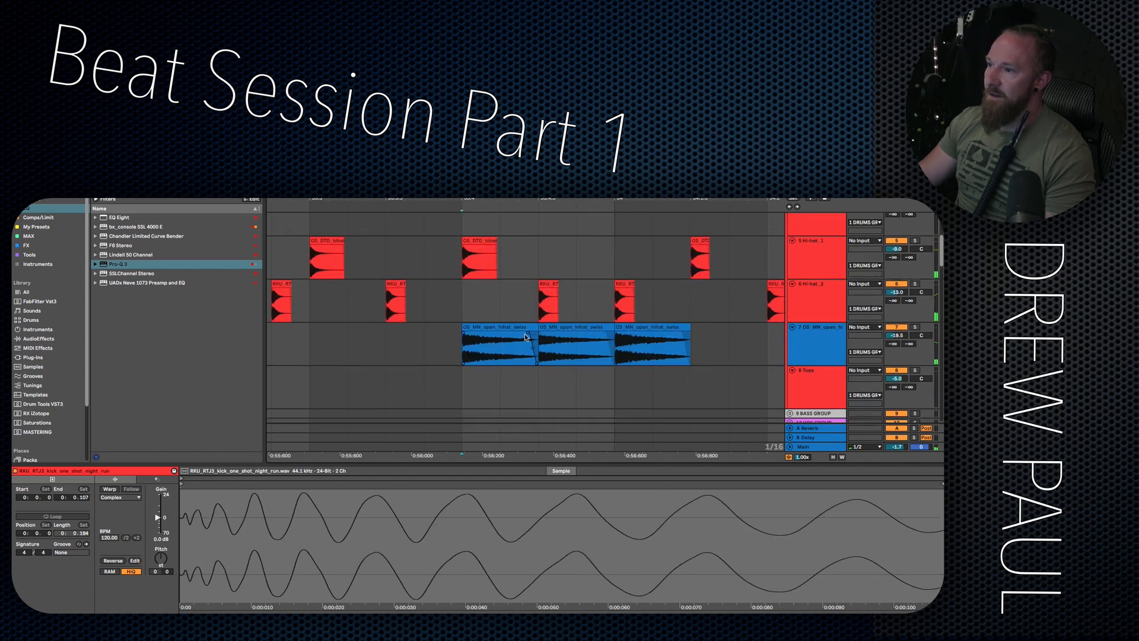
pyautogui.click(531, 327)
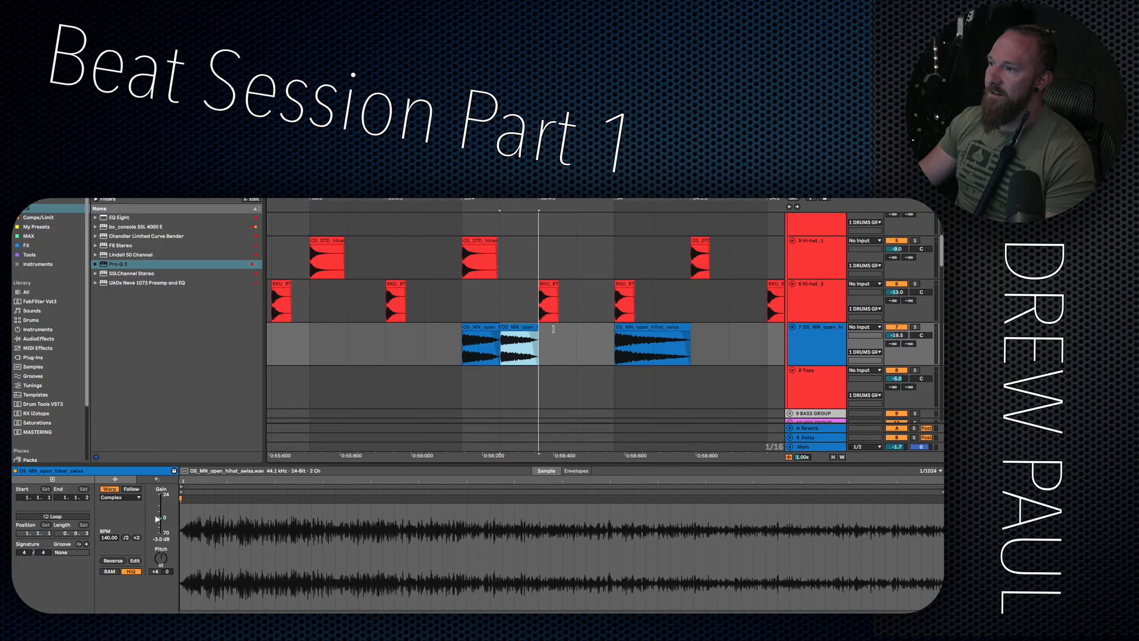
pyautogui.moveTo(534, 334); pyautogui.dragTo(580, 335)
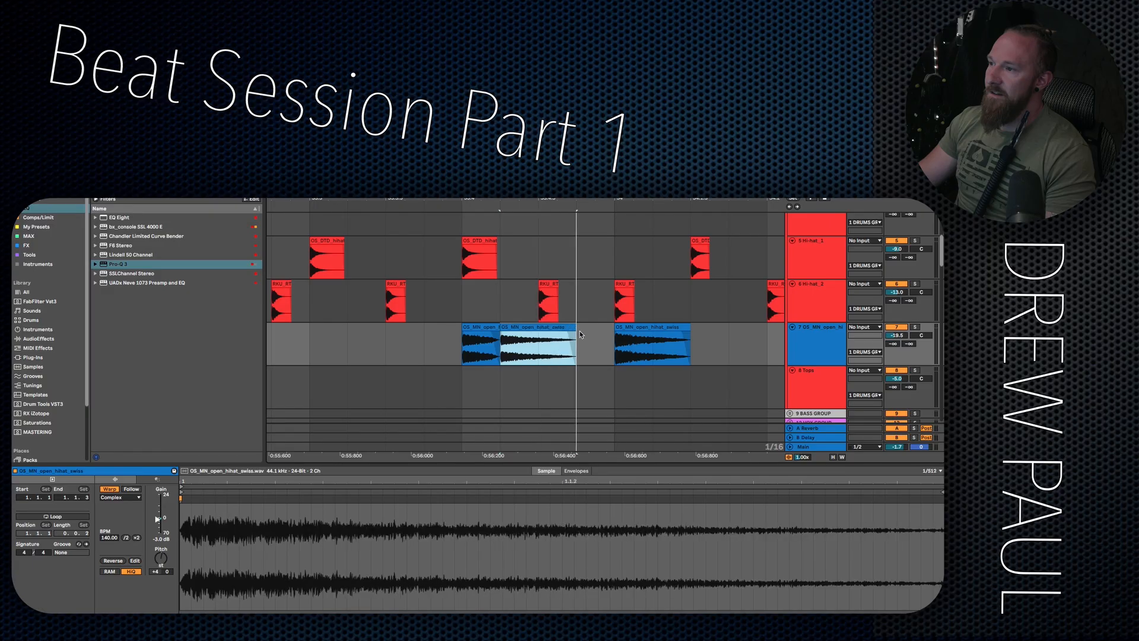
pyautogui.click(459, 352)
pyautogui.scroll(-8, 602, 349)
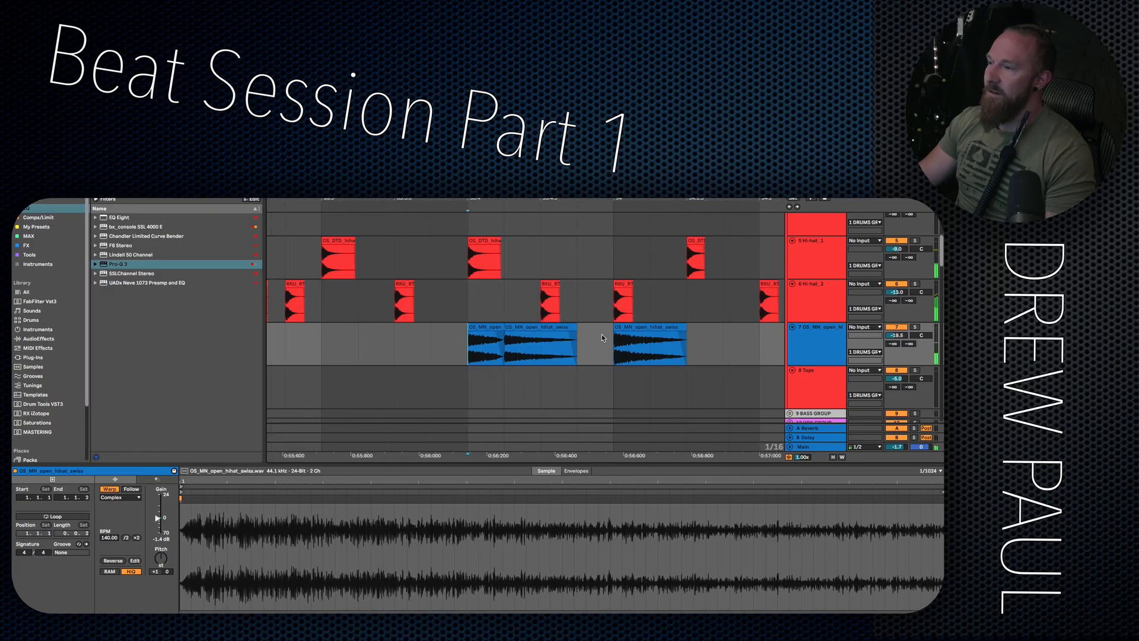
pyautogui.scroll(3, 689, 356)
pyautogui.scroll(-2, 687, 351)
pyautogui.hscroll(5, 688, 350)
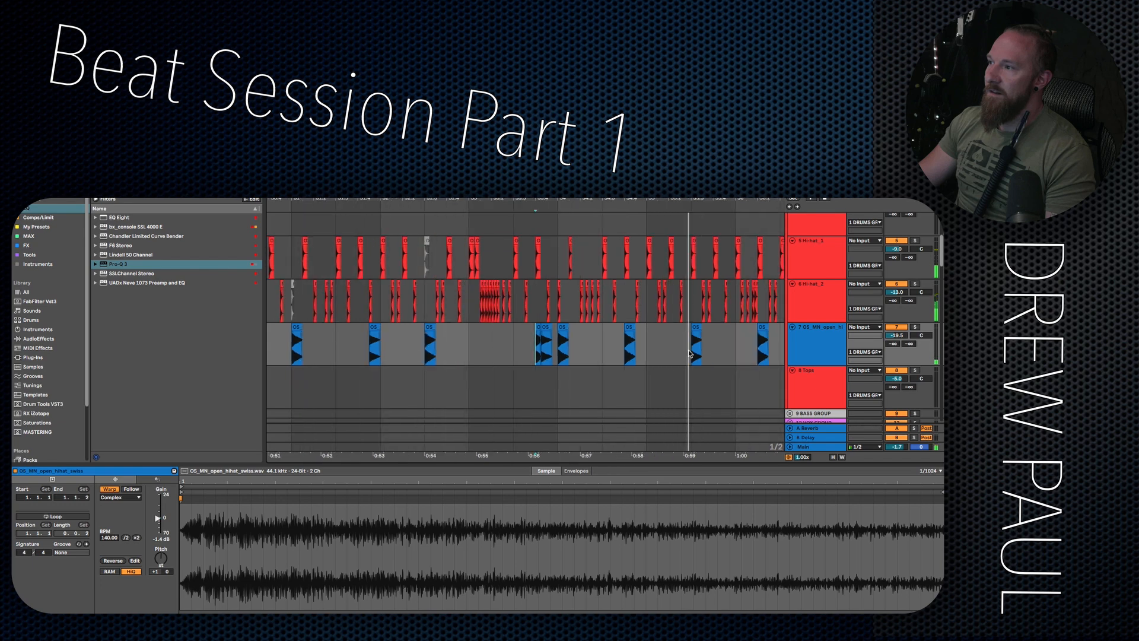
# Duplicate the second 6 Hi-hat_2 hit at 34.2 repeatedly to fill the gaps and form a continuous seven-hit roll.
pyautogui.scroll(3, 512, 343)
pyautogui.scroll(-4, 513, 343)
pyautogui.scroll(2, 513, 340)
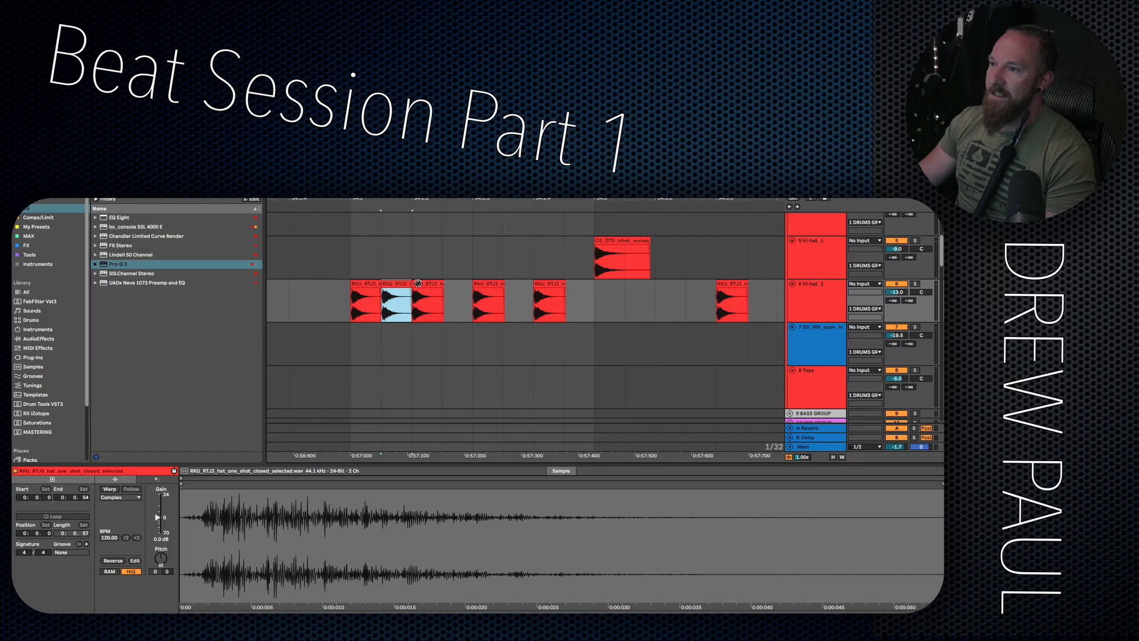
pyautogui.hotkey('ctrl', 'd')
pyautogui.hotkey('ctrl', 'd')
pyautogui.hotkey('ctrl', 'd')
pyautogui.hotkey('ctrl', 'd')
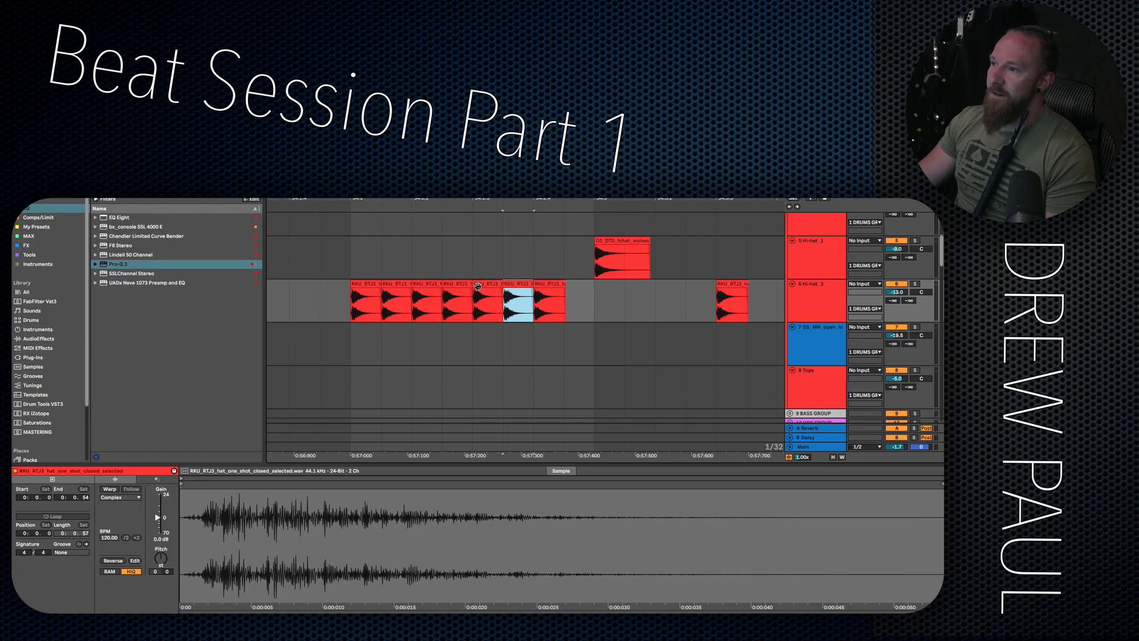
pyautogui.hotkey('ctrl', 'd')
# Adjust gain and pitch of individual hits in the 34.2 hi-hat roll, giving the fourth hit -1.5 dB and +3 semitones.
pyautogui.click(368, 284)
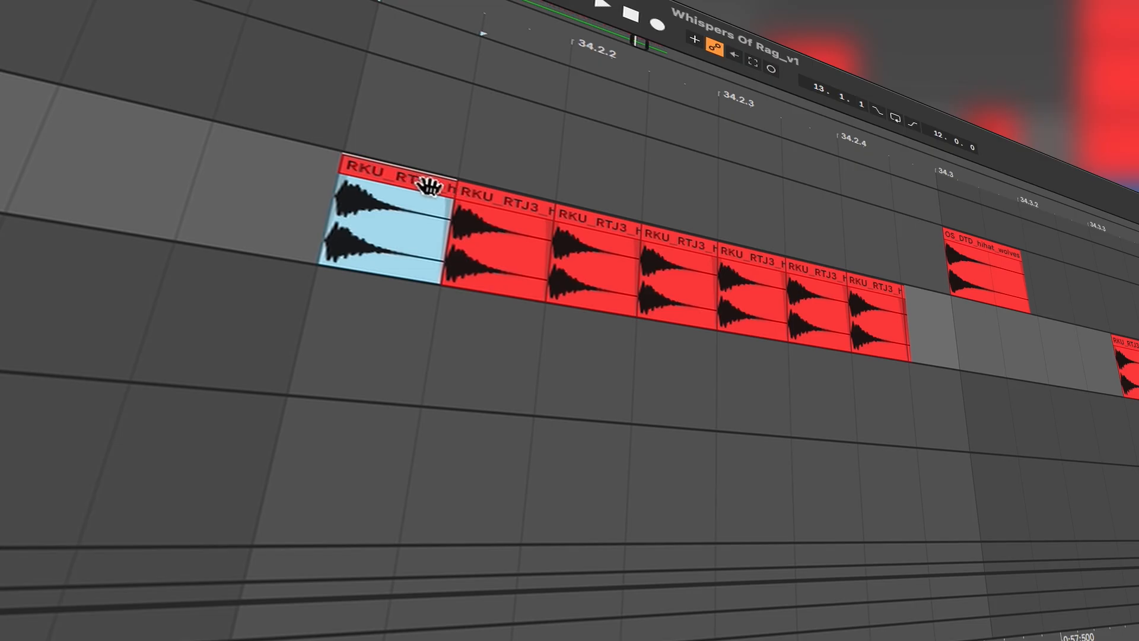
pyautogui.click(392, 285)
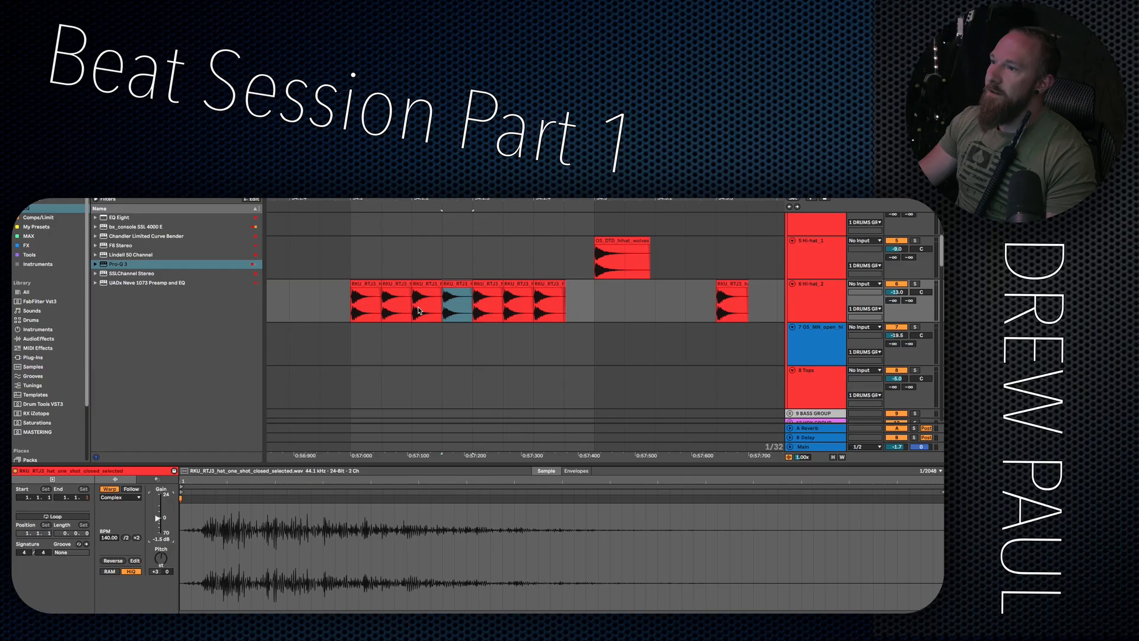
pyautogui.click(490, 287)
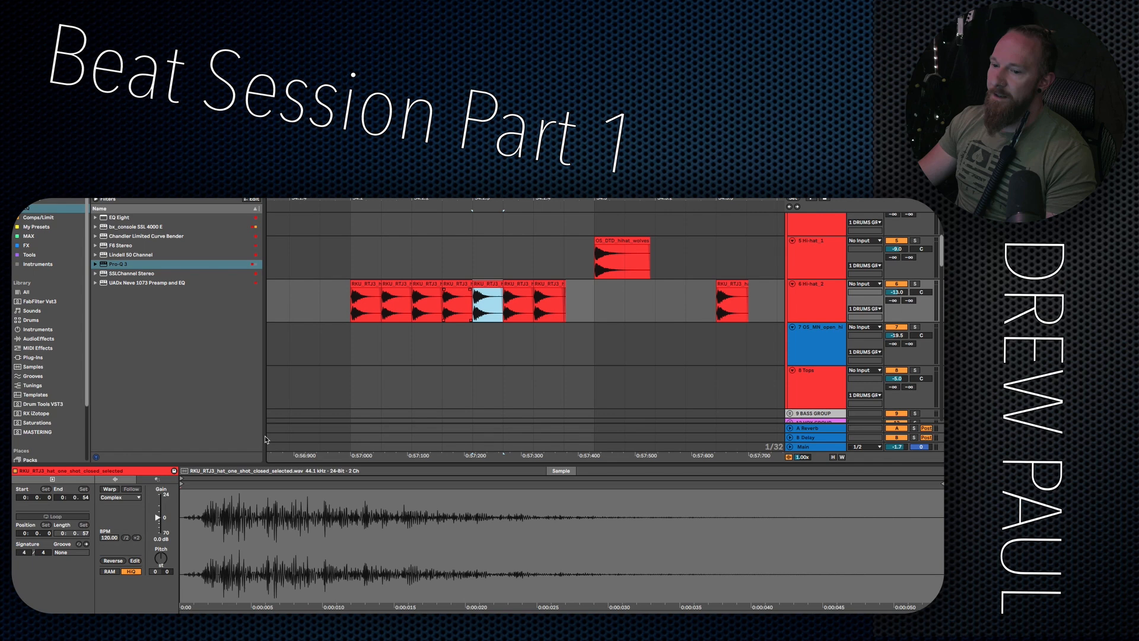
# Play the 34.2 hi-hat roll, and play again from the start of the earlier roll to compare the two.
pyautogui.click(480, 289)
pyautogui.click(465, 293)
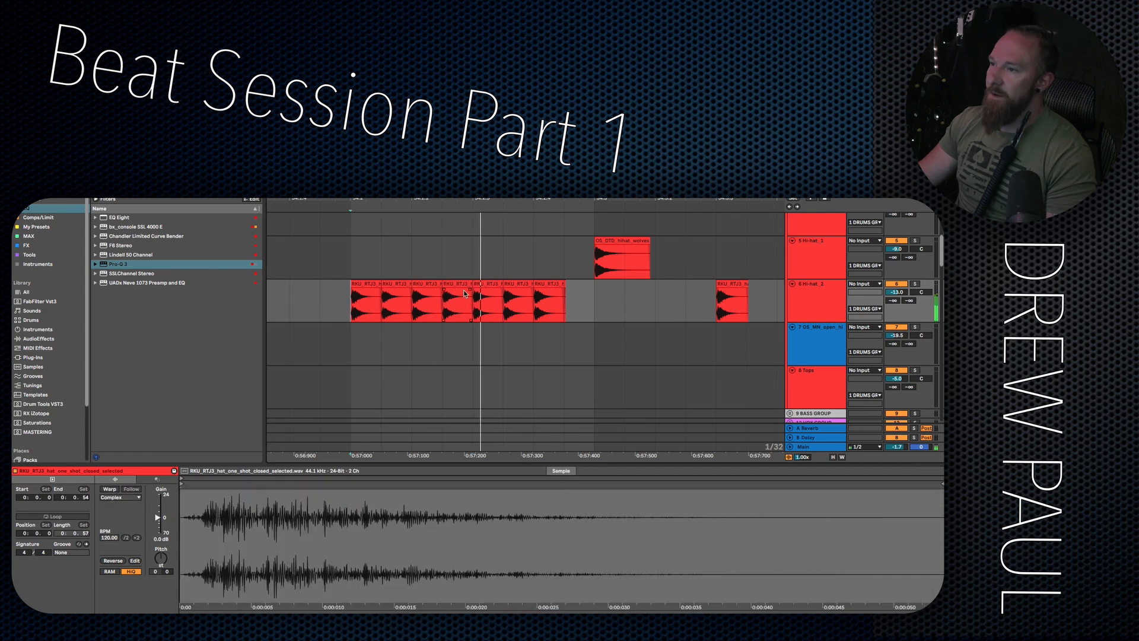
pyautogui.scroll(-10, 564, 330)
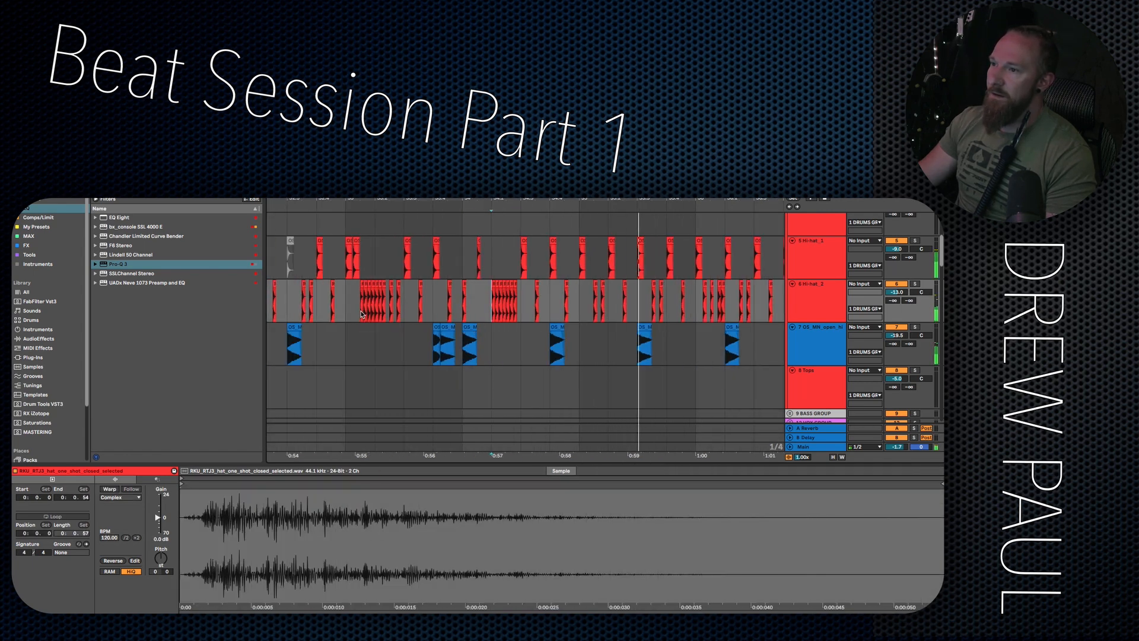
pyautogui.click(361, 314)
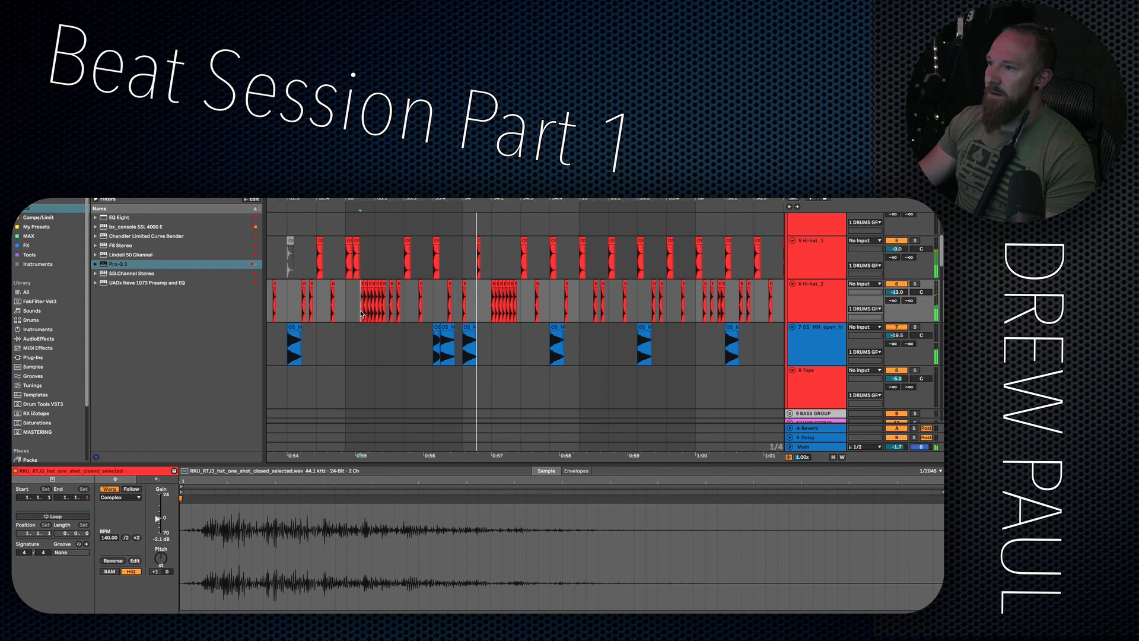
pyautogui.scroll(10, 528, 316)
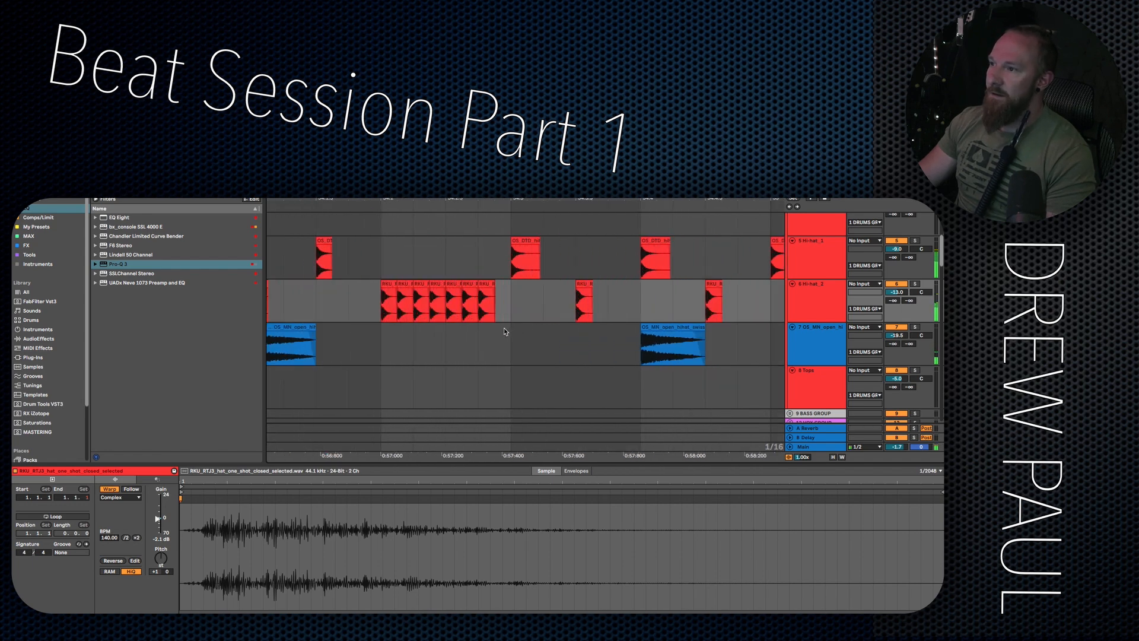
# Try deactivating the seventh hit of the 6 Hi-hat_2 roll at 34.2 and play the passage.
pyautogui.scroll(5, 503, 332)
pyautogui.click(474, 285)
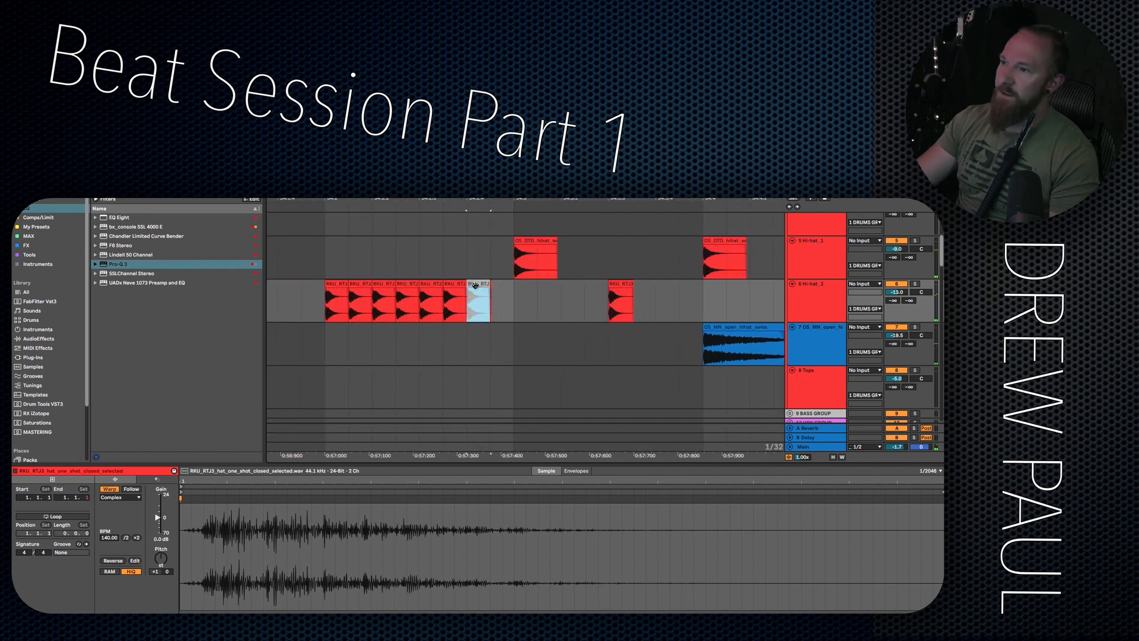
pyautogui.click(319, 305)
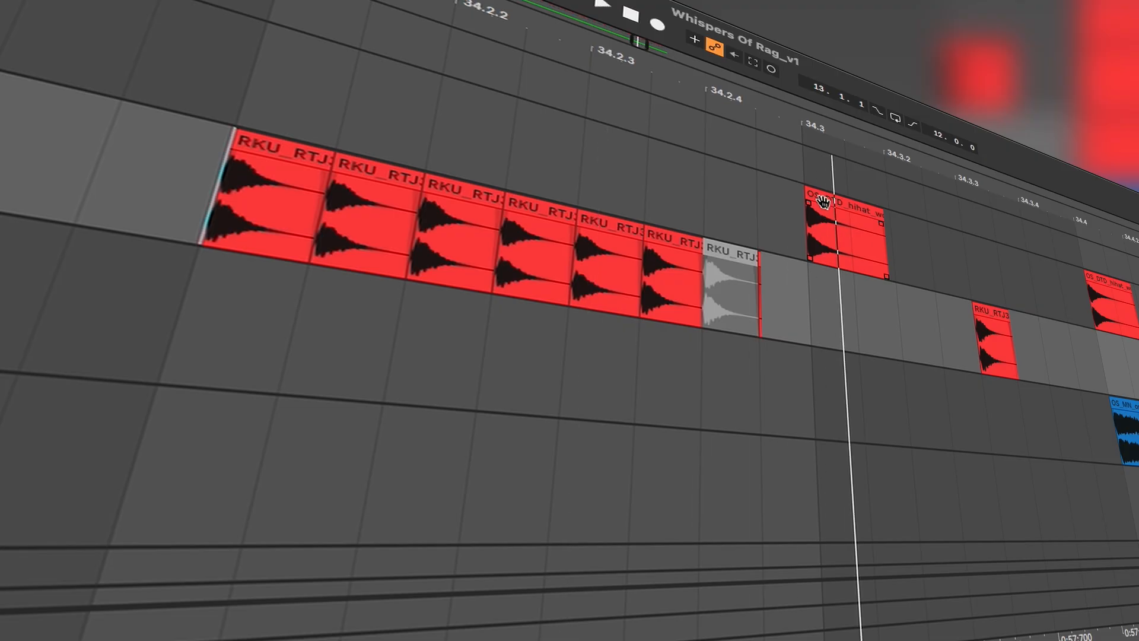
# Deactivate the 5 Hi-hat_1 hit at 34.3 and play the 34.2 roll with its seventh hit reactivated.
pyautogui.press('0')
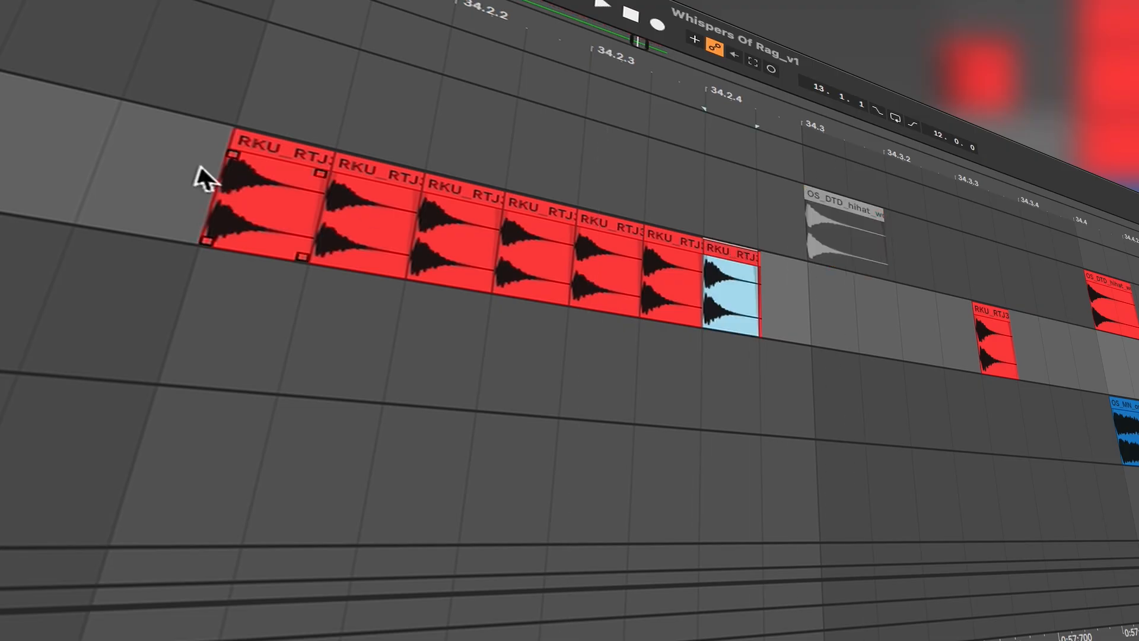
pyautogui.click(234, 199)
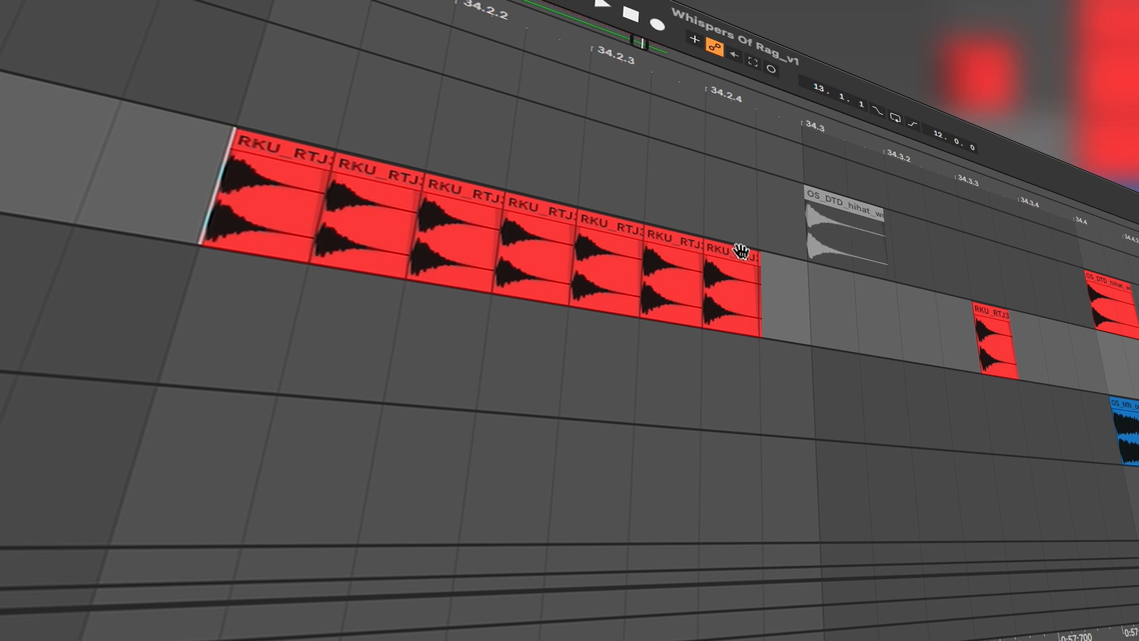
# Copy the last hit of the 34.2 hi-hat roll to 34.3 and 34.3.2, and play the extended pattern.
pyautogui.moveTo(743, 258); pyautogui.dragTo(904, 303)
pyautogui.click(145, 191)
pyautogui.press('space')
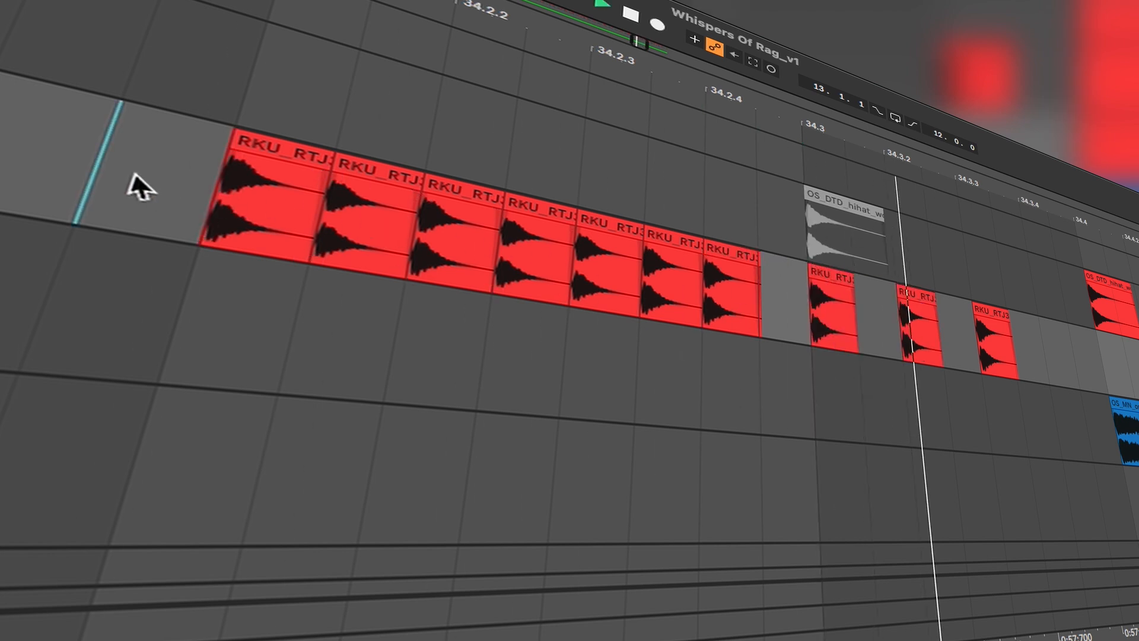
pyautogui.scroll(-5, 200, 118)
pyautogui.click(45, 131)
pyautogui.press('space')
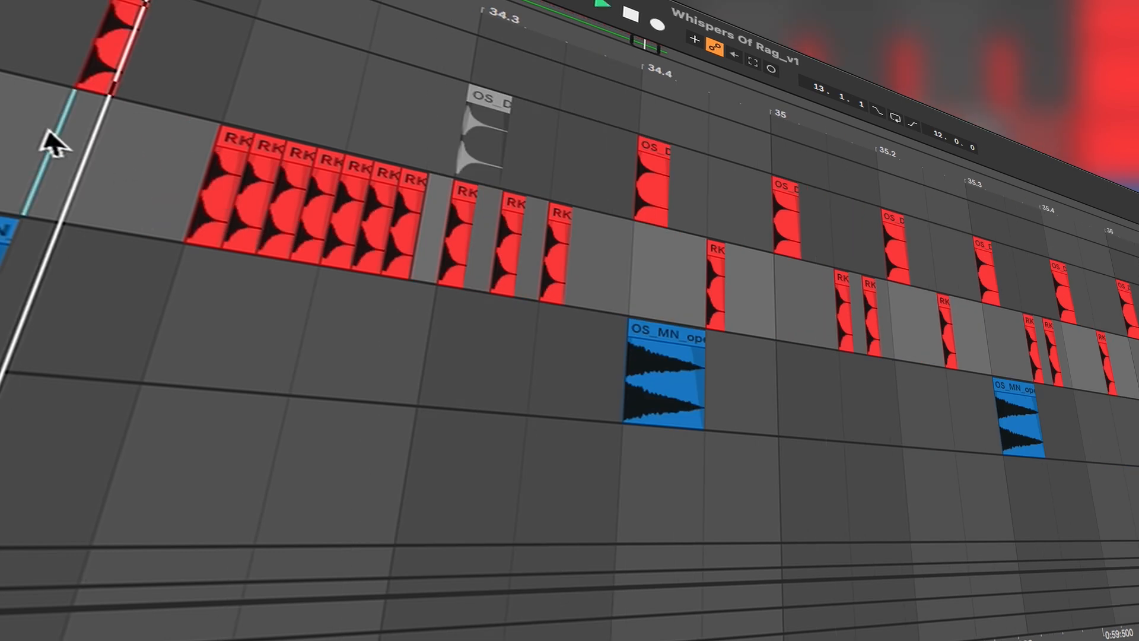
# Copy the 6 Hi-hat_2 hit at 34.3.3 to 34.3.4 and play the drums through to bar 36.
pyautogui.scroll(5, 578, 271)
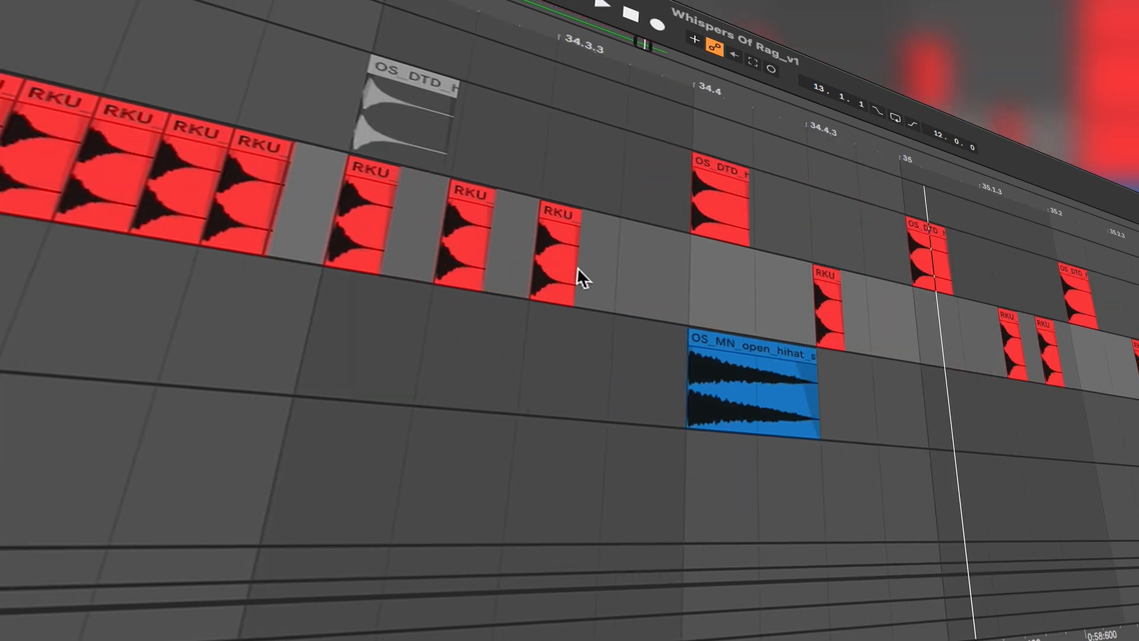
pyautogui.moveTo(552, 306); pyautogui.dragTo(642, 330)
pyautogui.press('space')
pyautogui.scroll(-2, 466, 353)
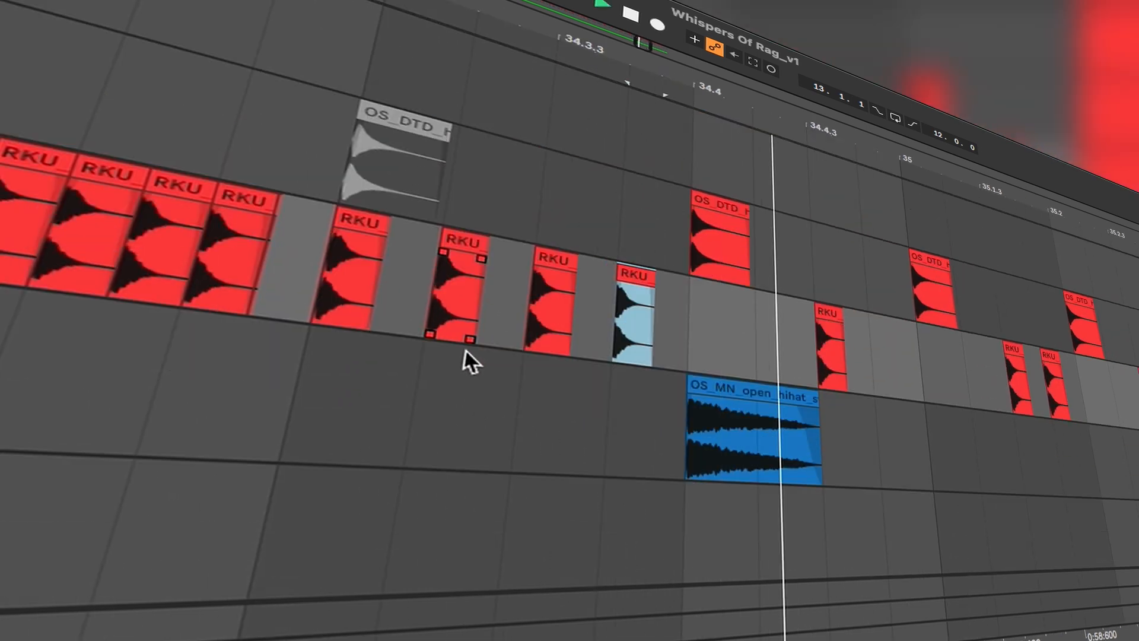
pyautogui.scroll(-3, 452, 333)
pyautogui.scroll(-3, 447, 326)
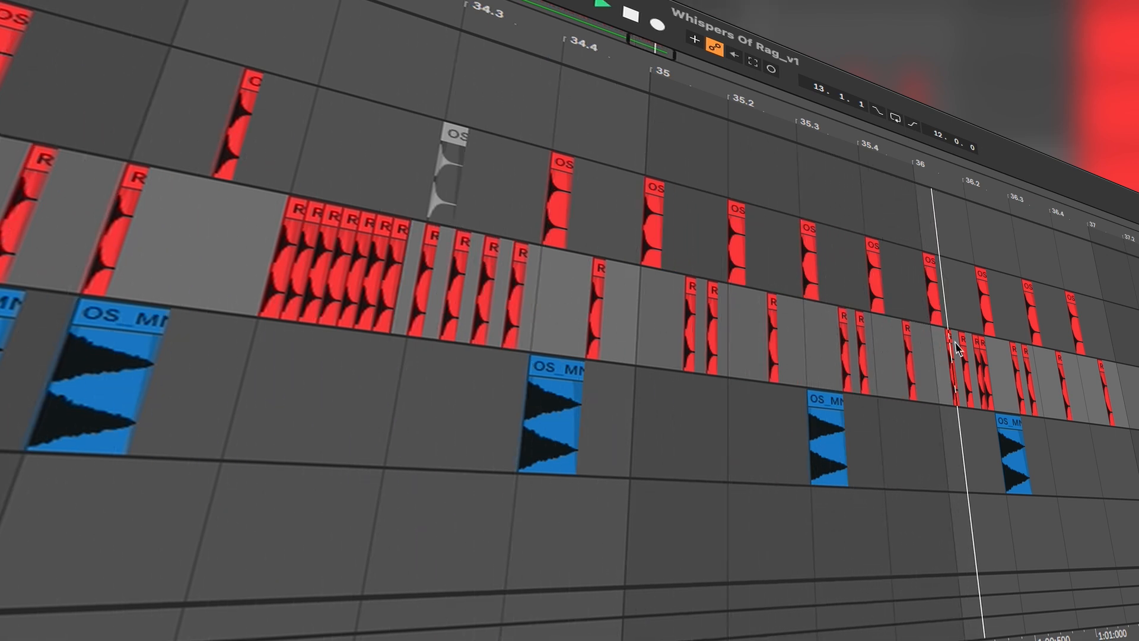
# Copy the kick at 36.3 to 36.4 and 36.4.3, and play the passage up to the end of the drums.
pyautogui.scroll(5, 994, 459)
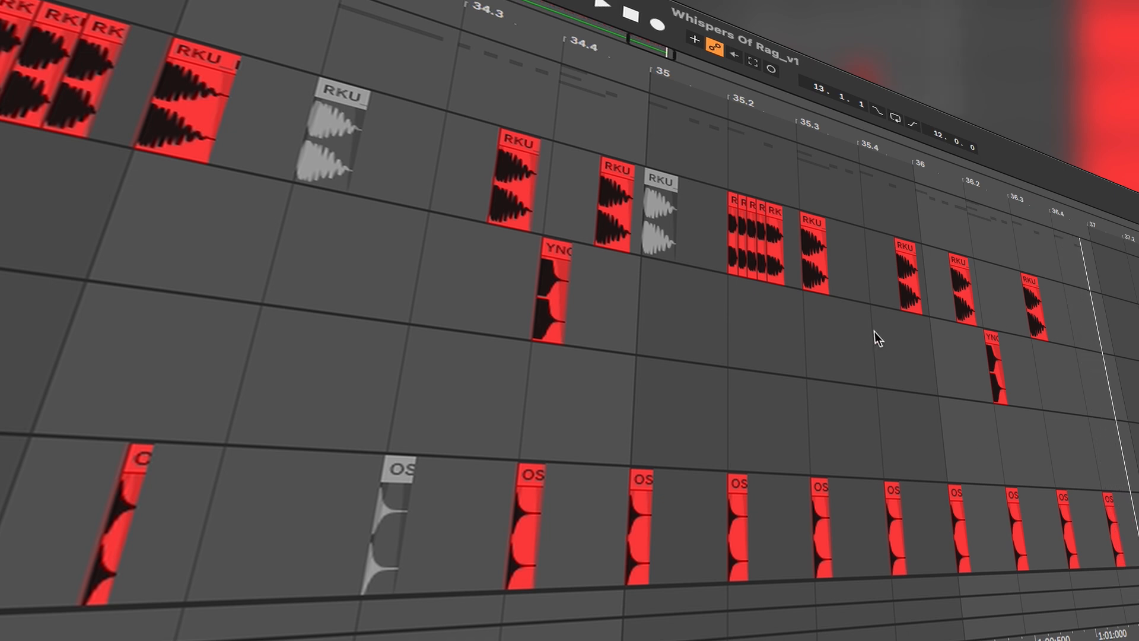
pyautogui.click(622, 298)
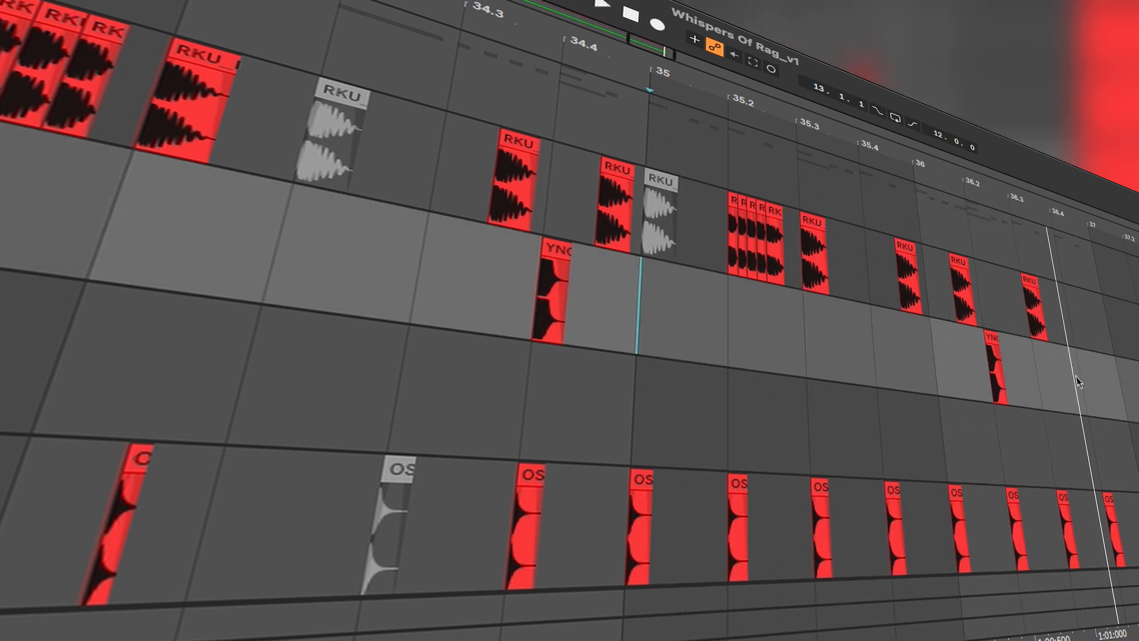
pyautogui.scroll(3, 1087, 392)
pyautogui.scroll(2, 1087, 392)
pyautogui.click(996, 272)
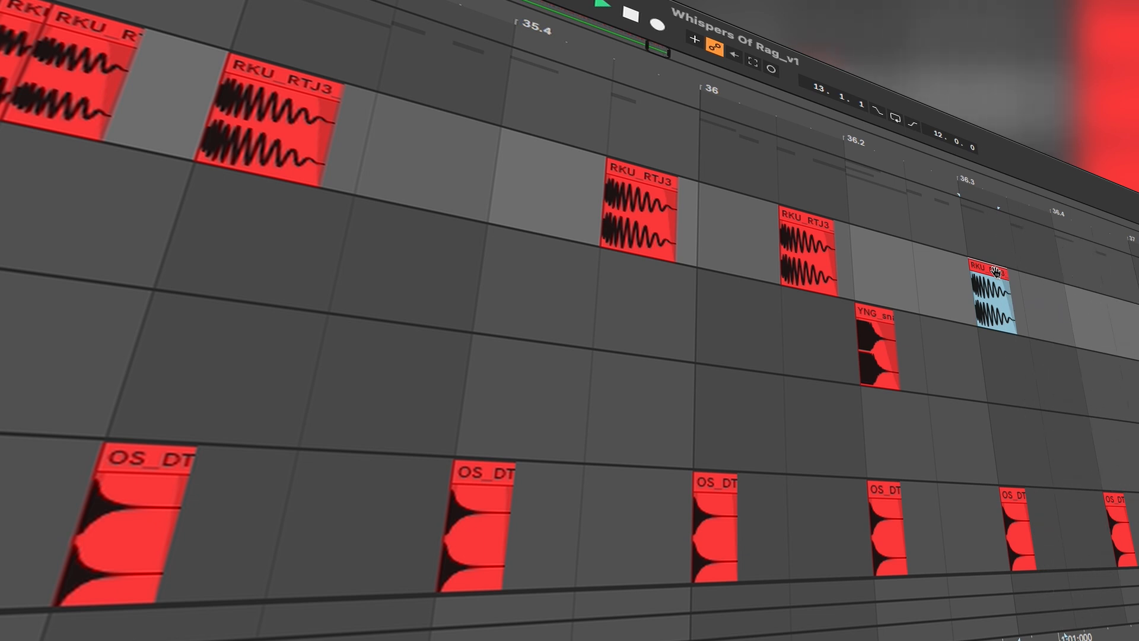
pyautogui.moveTo(995, 271); pyautogui.dragTo(1122, 300)
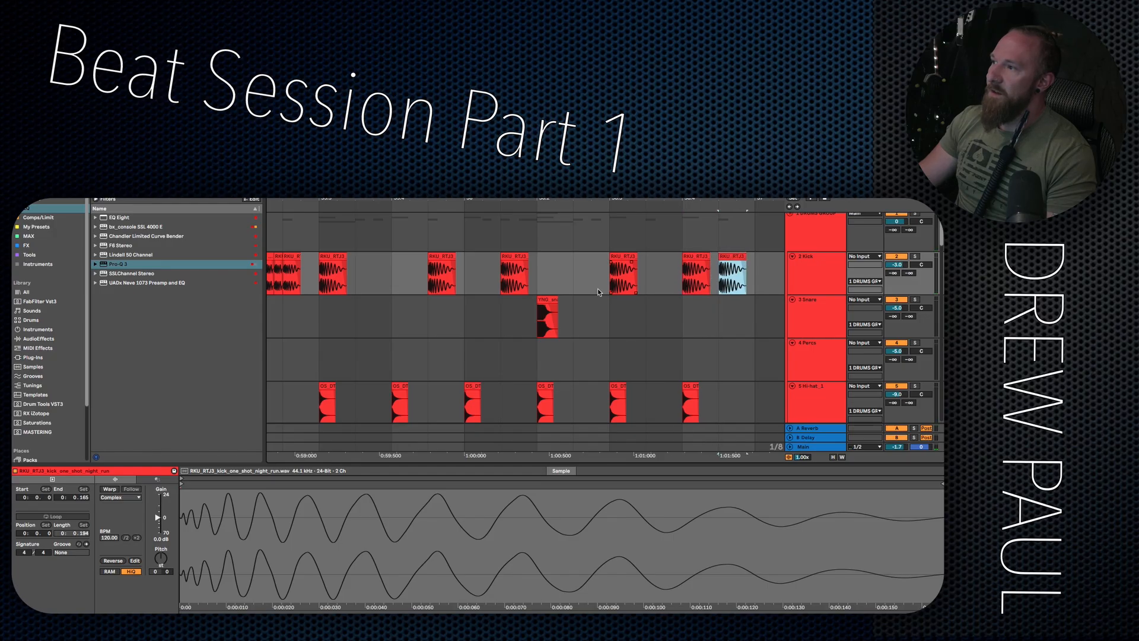
pyautogui.click(586, 284)
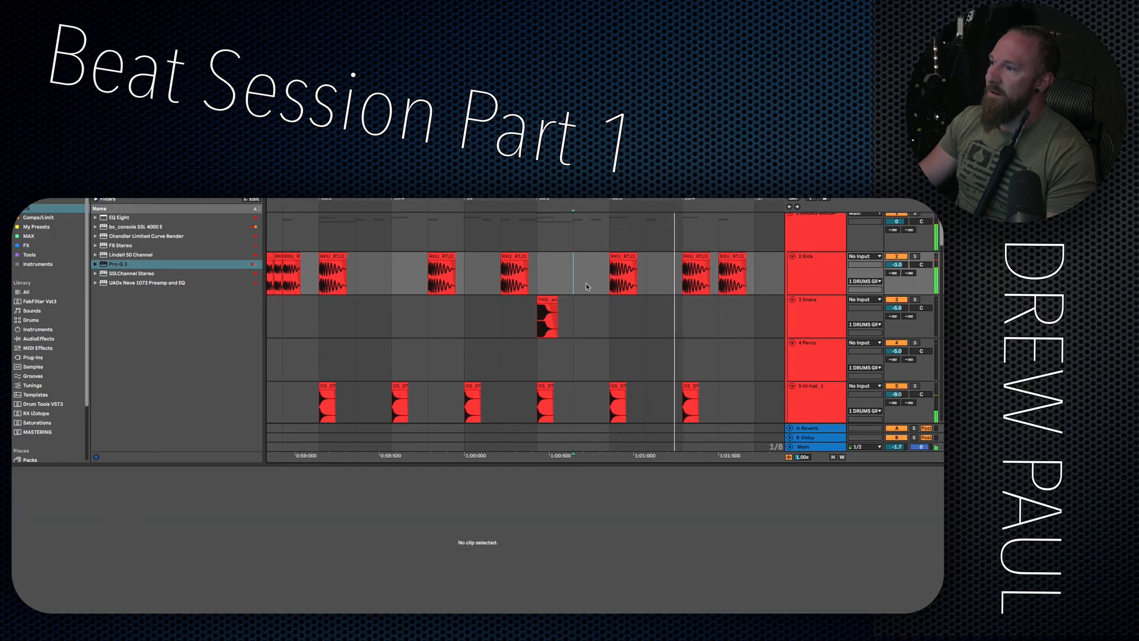
pyautogui.scroll(-3, 567, 297)
pyautogui.scroll(-10, 565, 296)
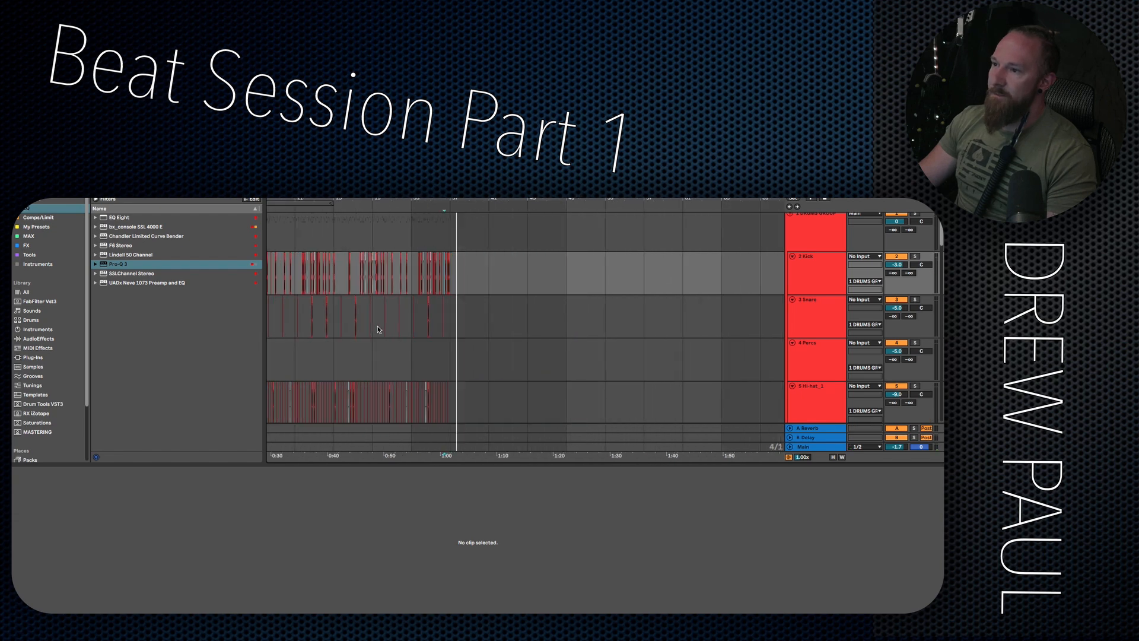
# Play the arrangement from bar 13 with the melodic and FX groups in view, and stop it past bar 25.
pyautogui.click(340, 361)
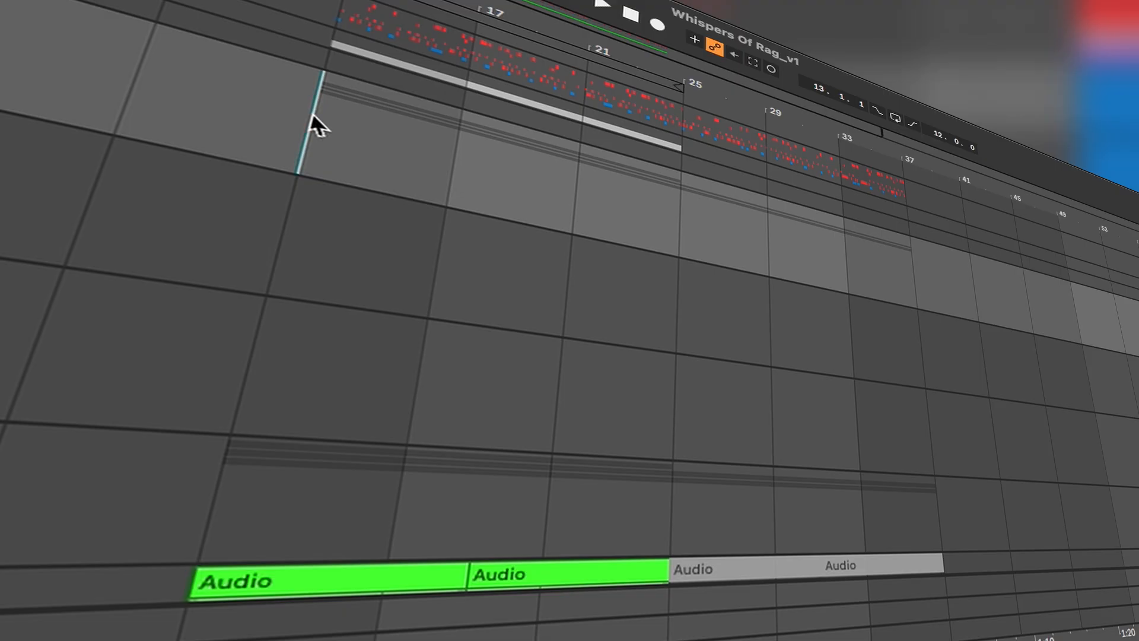
pyautogui.scroll(-3, 311, 112)
pyautogui.press('space')
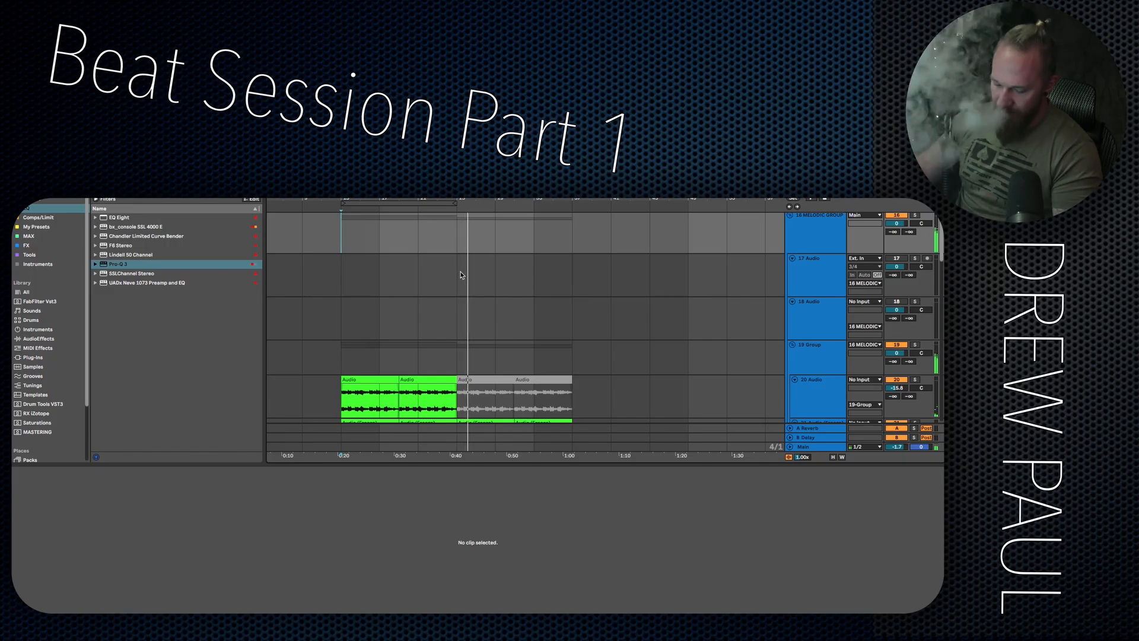
pyautogui.scroll(-15, 440, 287)
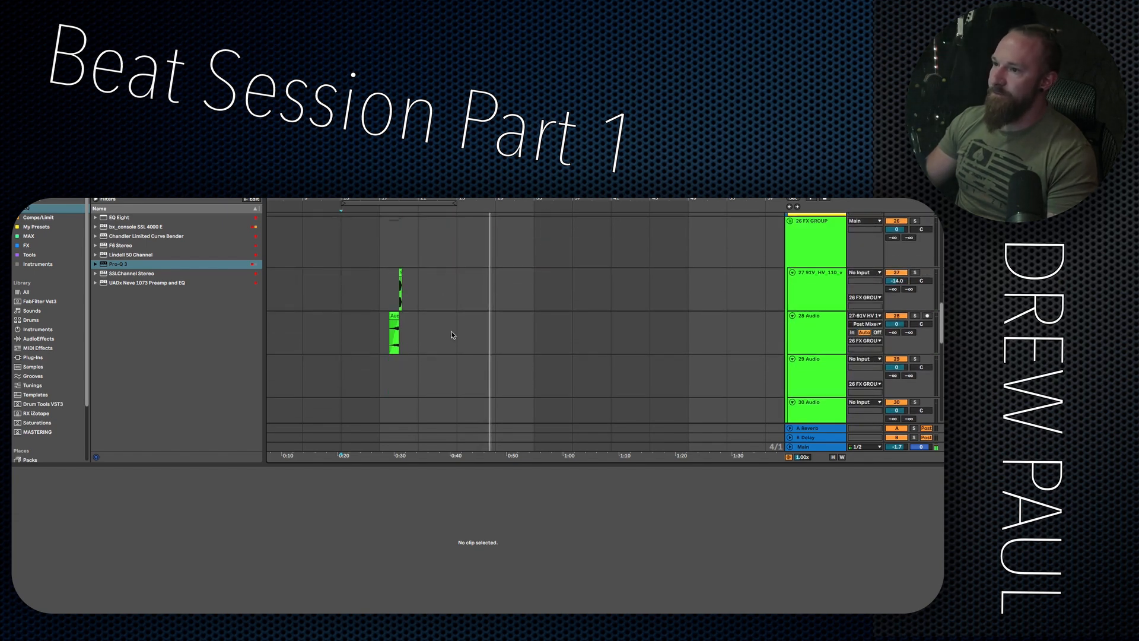
pyautogui.scroll(3, 451, 334)
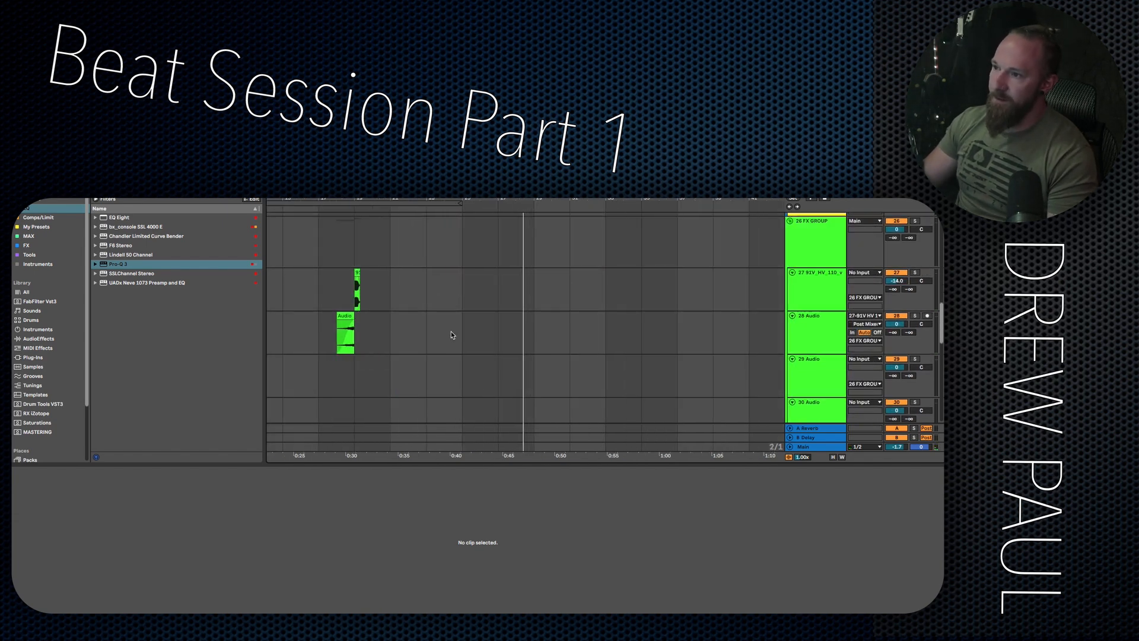
pyautogui.press('space')
# Trim the 20 Audio and 21 Audio (Freeze) clips before bar 25 so that they end at 24.4.
pyautogui.click(454, 336)
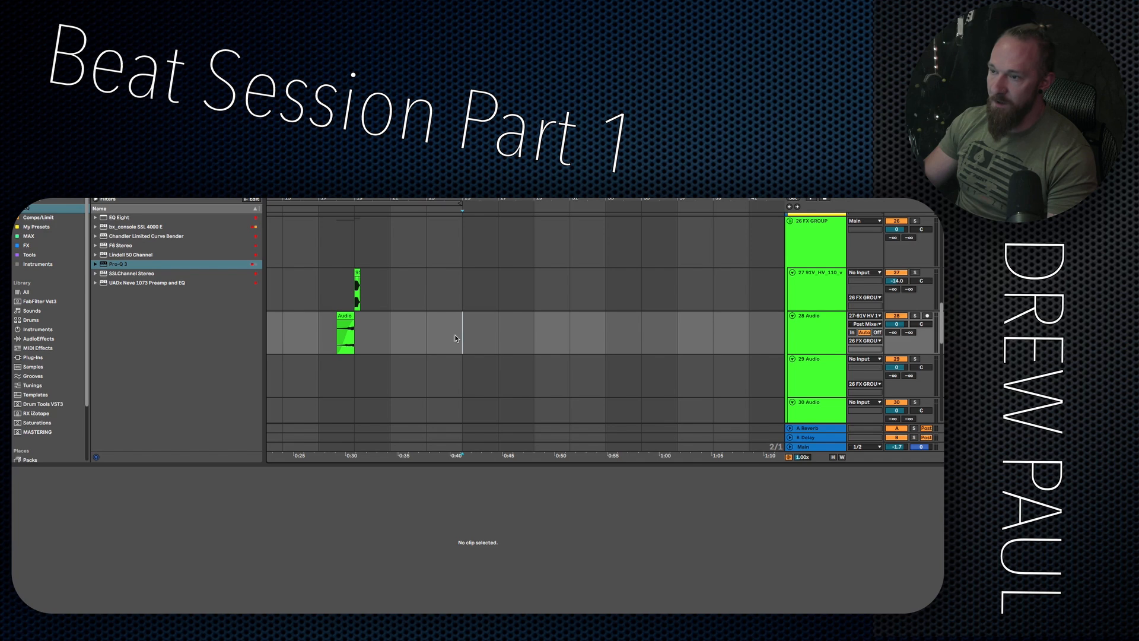
pyautogui.scroll(6, 455, 338)
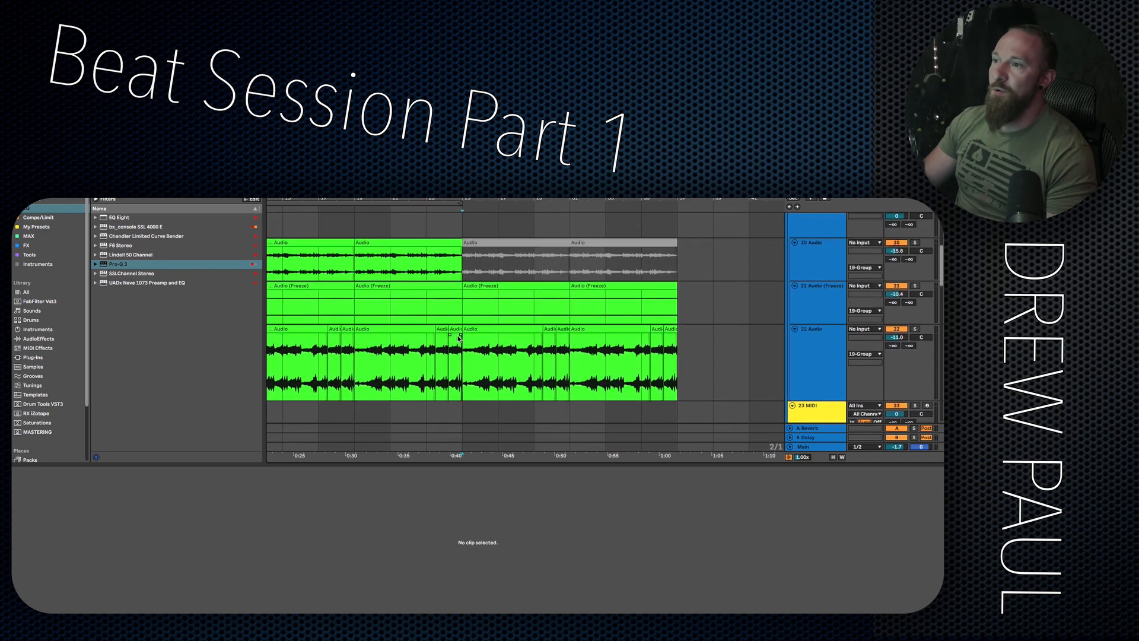
pyautogui.scroll(4, 460, 359)
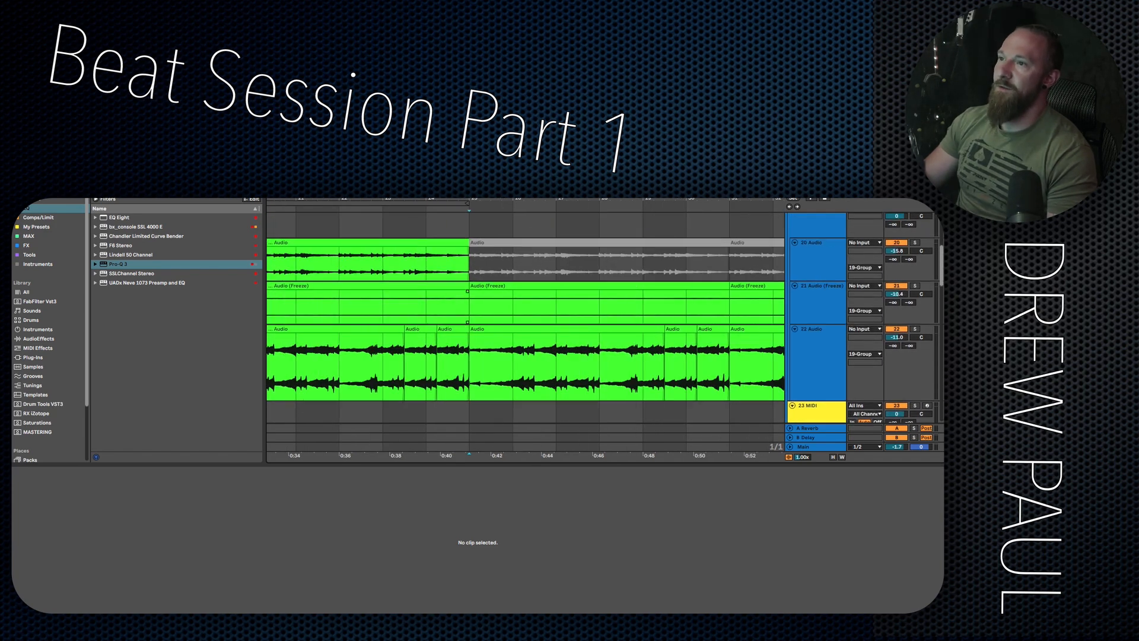
pyautogui.click(426, 233)
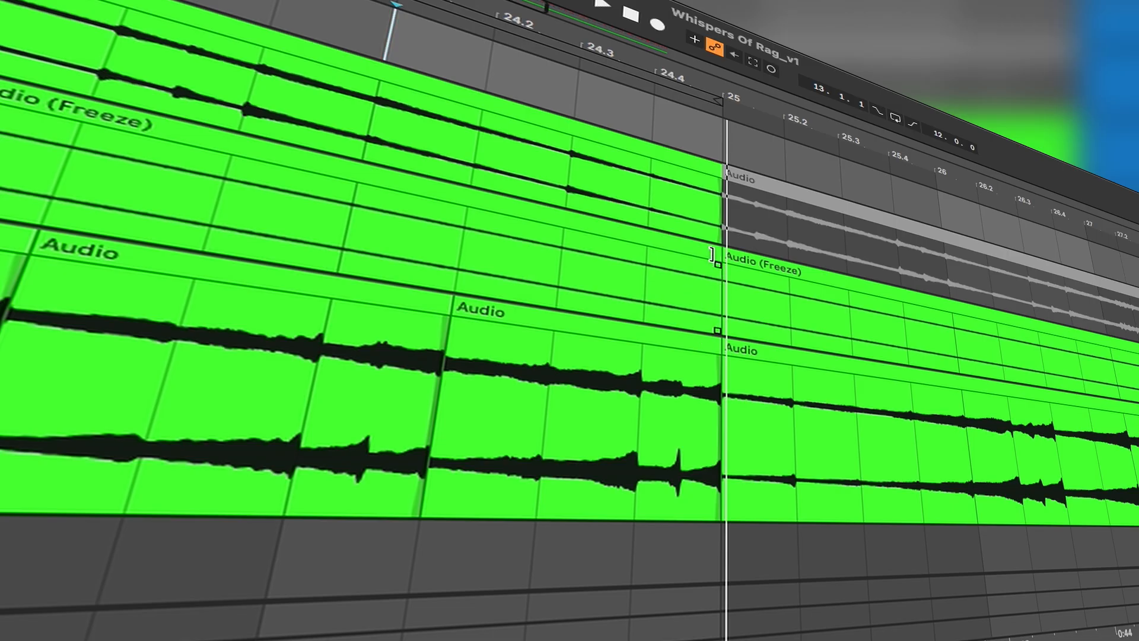
pyautogui.moveTo(712, 254); pyautogui.dragTo(651, 248)
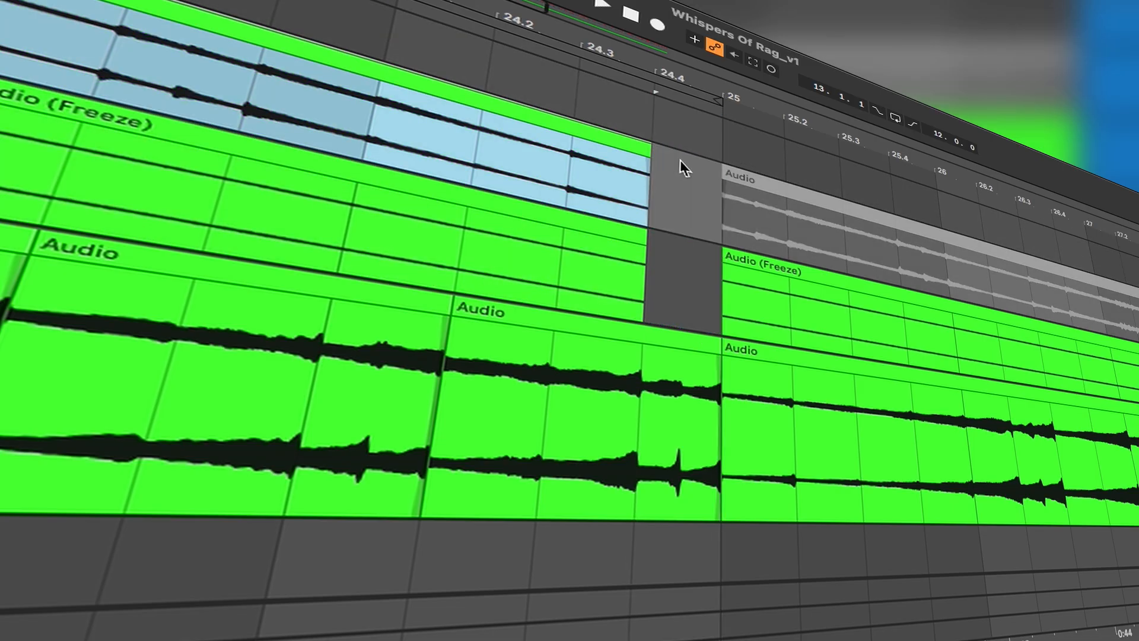
# Clear the drums and bass groups between 24.4 and 25, and play the transition from bar 24.
pyautogui.scroll(5, 706, 221)
pyautogui.moveTo(654, 119); pyautogui.dragTo(712, 159)
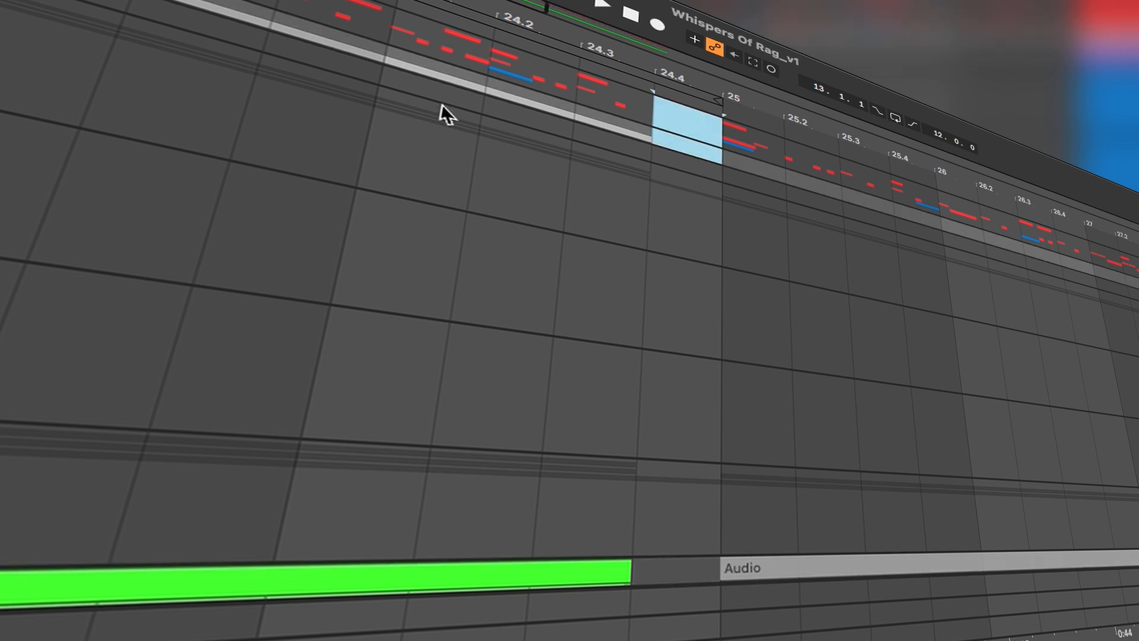
pyautogui.click(389, 59)
pyautogui.press('space')
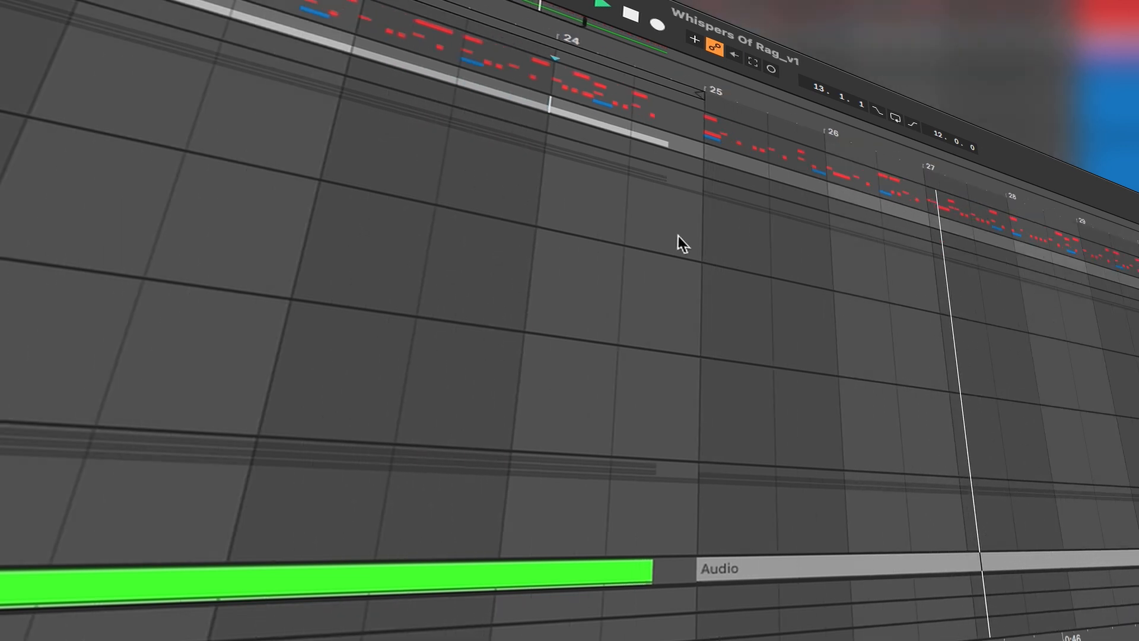
# Copy the reversed effect clip on 28 Audio to 24.3 so that it ends at bar 25.
pyautogui.scroll(-10, 656, 244)
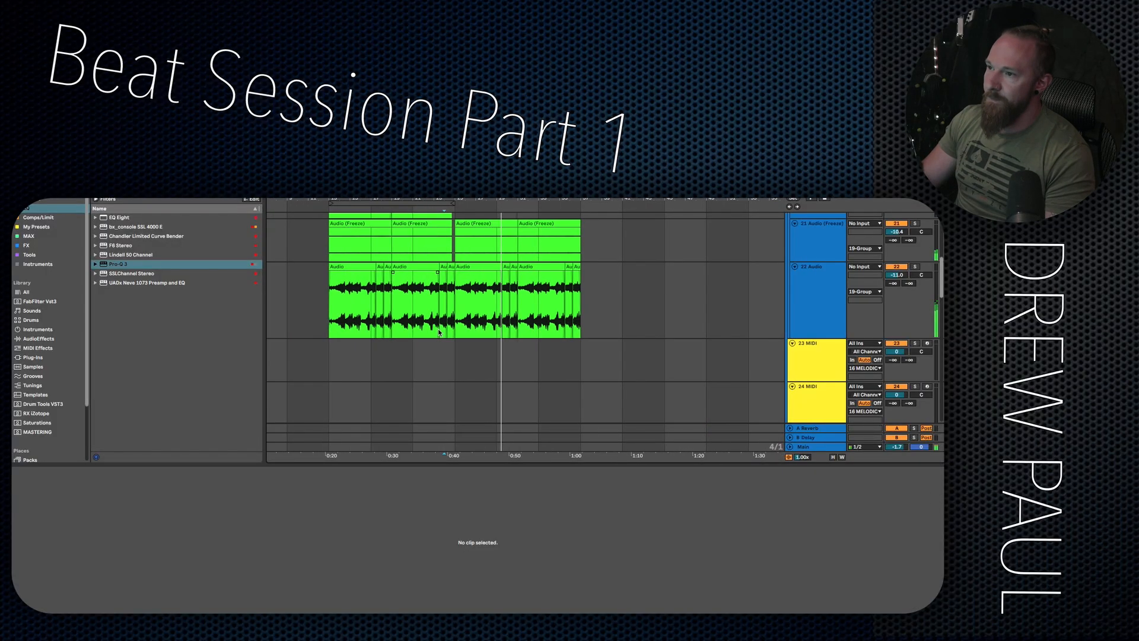
pyautogui.scroll(3, 439, 332)
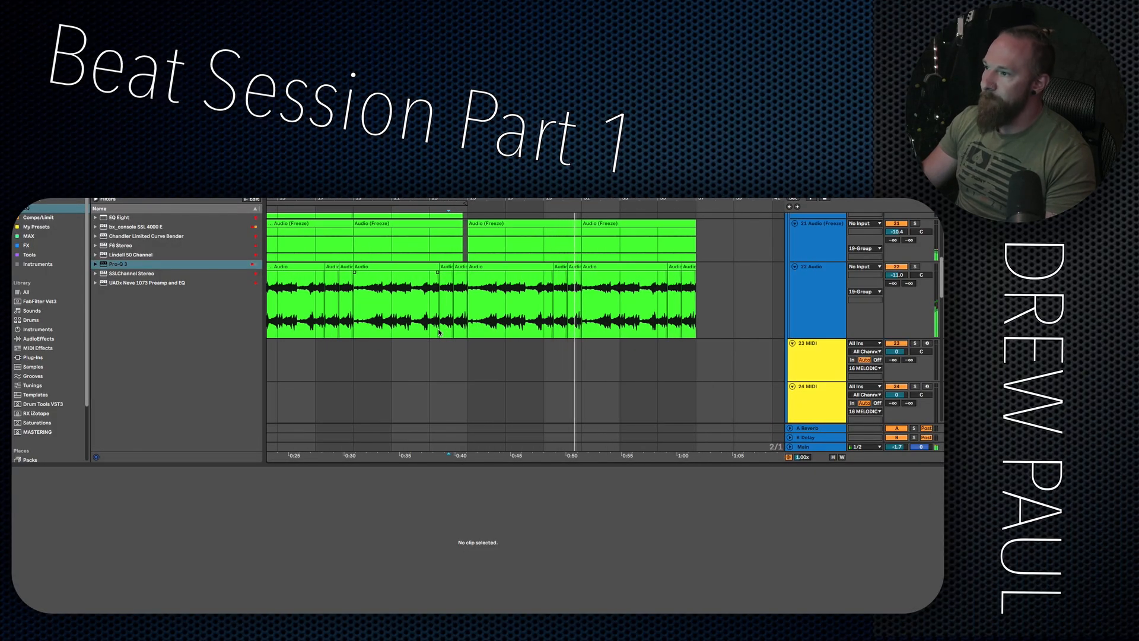
pyautogui.scroll(-10, 439, 333)
pyautogui.click(349, 361)
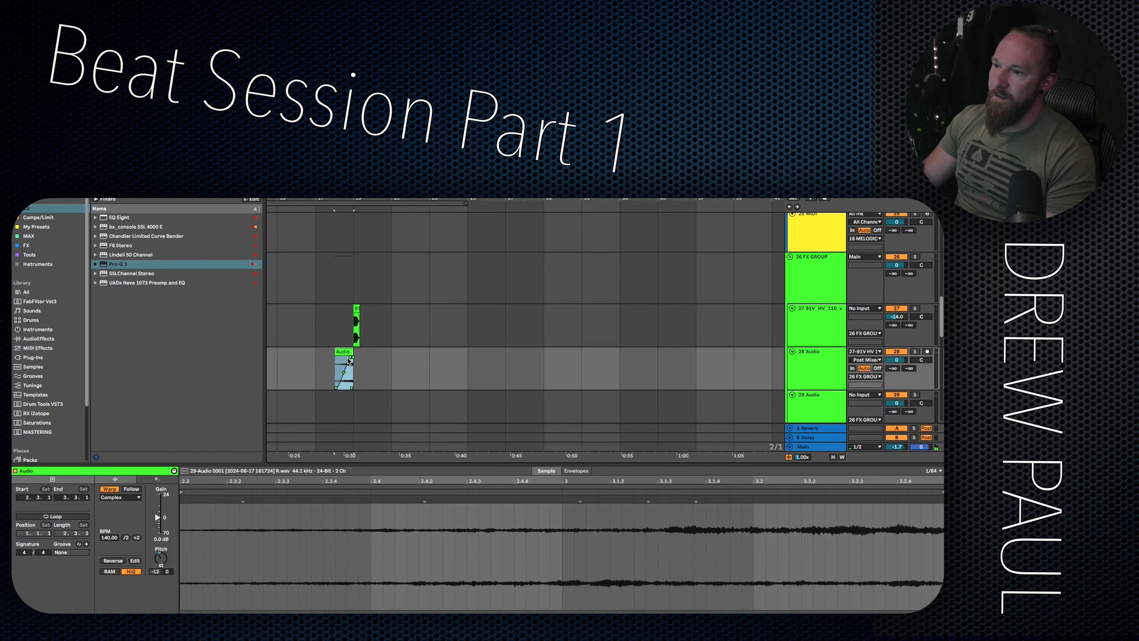
pyautogui.moveTo(350, 354); pyautogui.dragTo(444, 355)
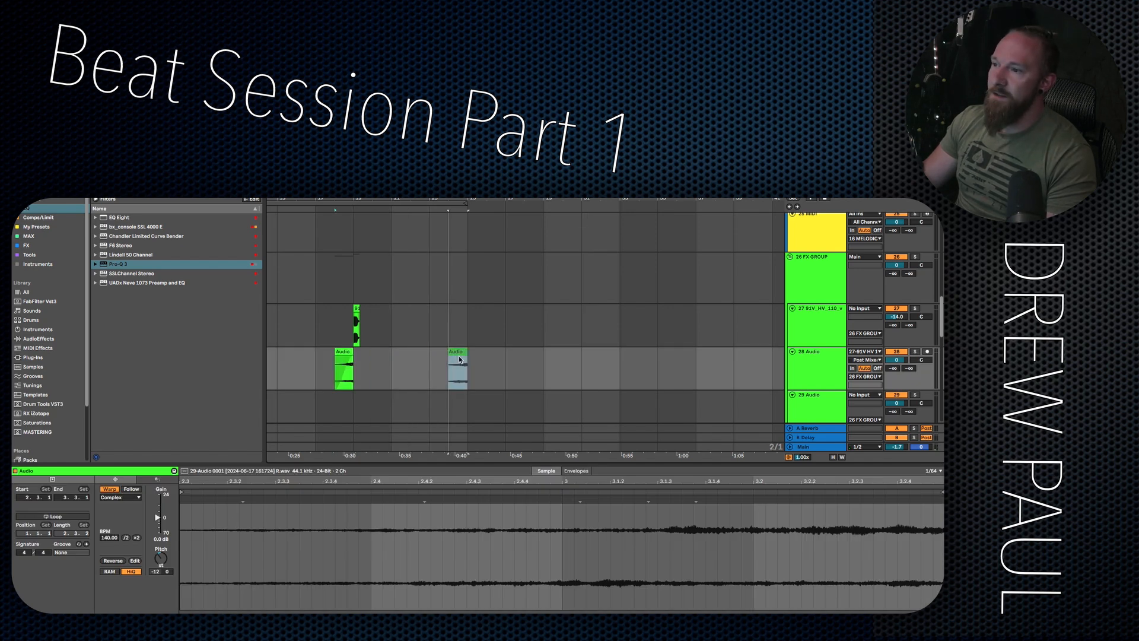
# Try starting the copied effect clip at 24.4, and play the transition from 24.3.
pyautogui.scroll(6, 459, 359)
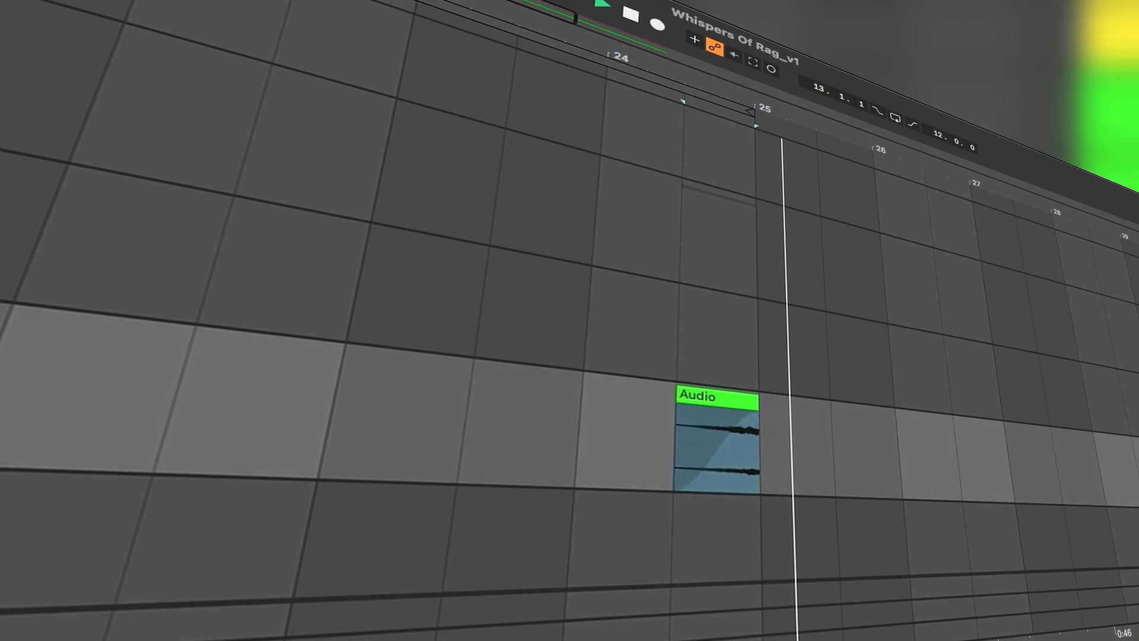
pyautogui.scroll(4, 736, 478)
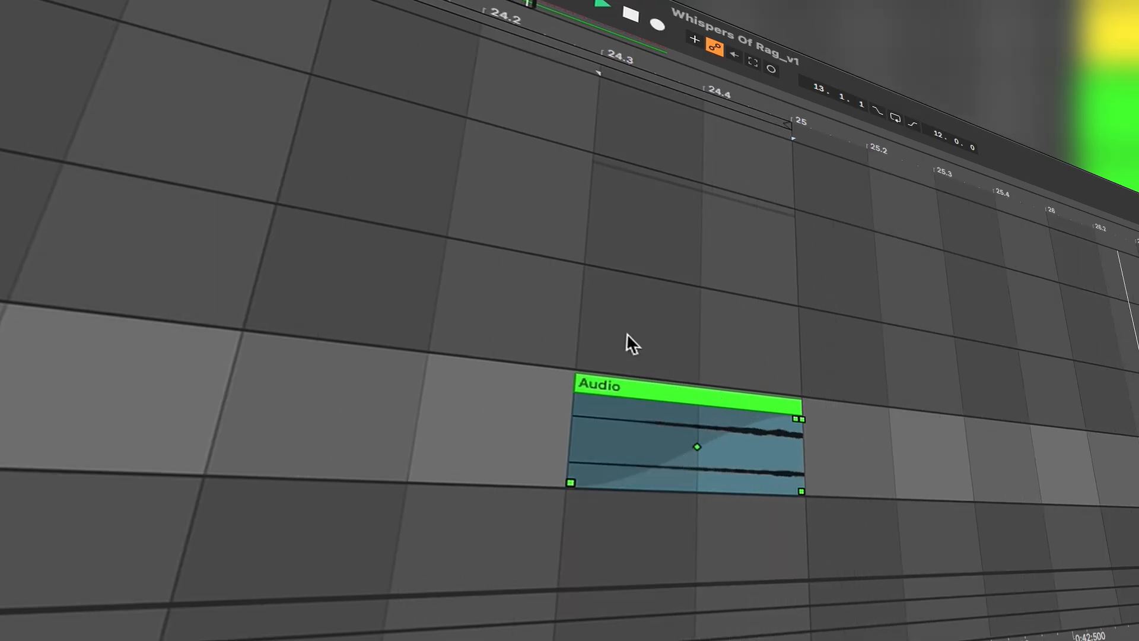
pyautogui.moveTo(586, 378); pyautogui.dragTo(702, 392)
pyautogui.click(572, 443)
pyautogui.press('space')
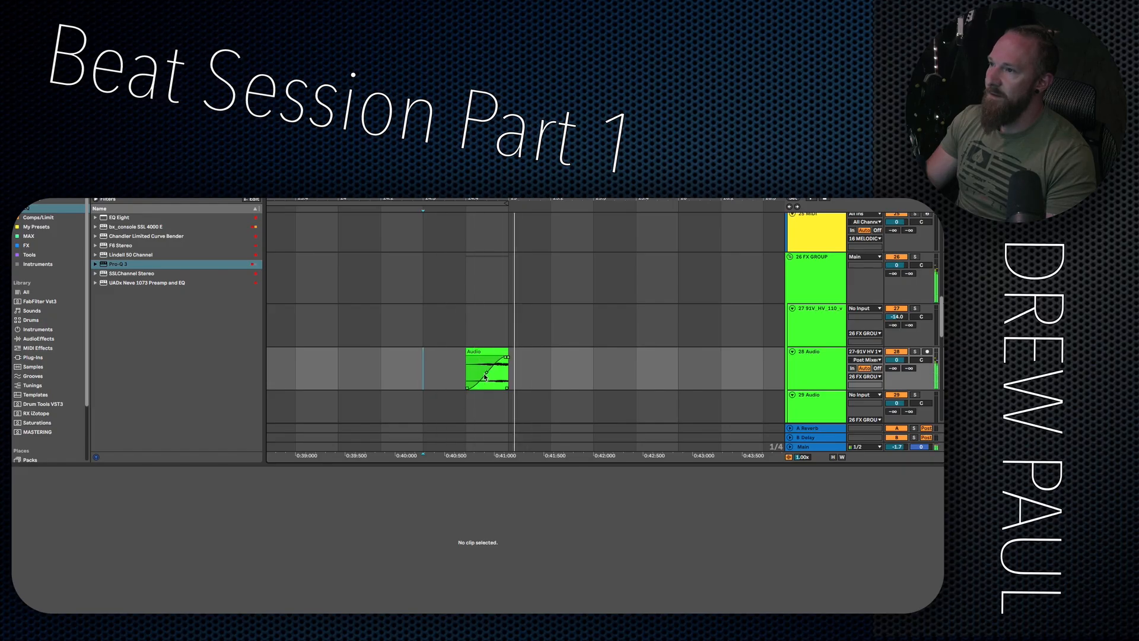
# Extend the copied effect clip back to 24.3, set its pitch to -24 semitones and play the transition.
pyautogui.moveTo(468, 353); pyautogui.dragTo(425, 352)
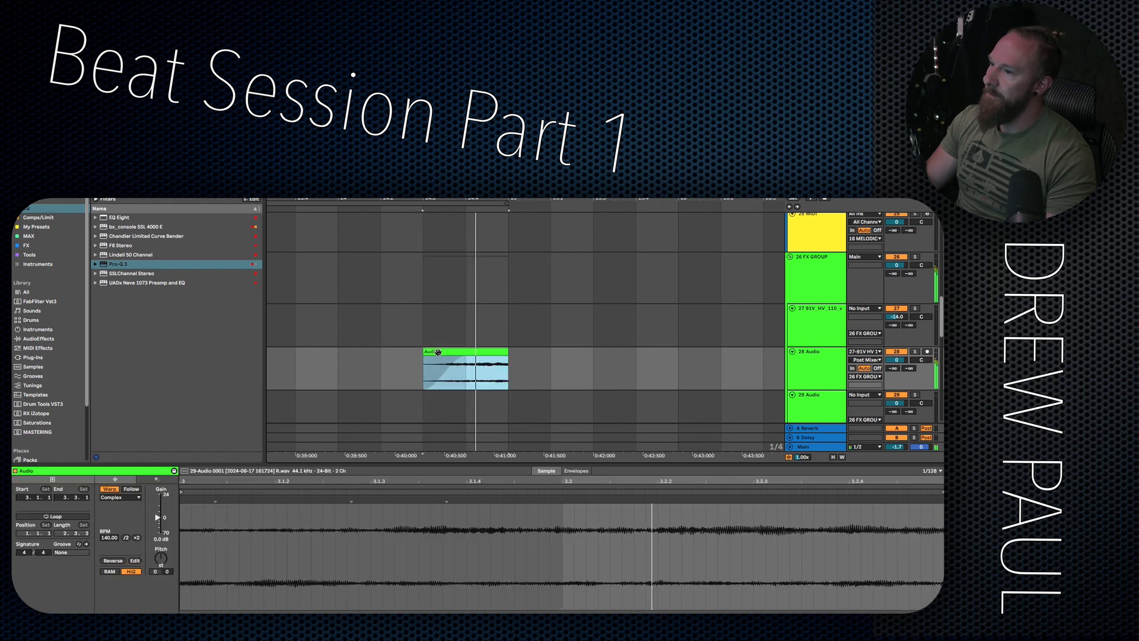
pyautogui.click(464, 351)
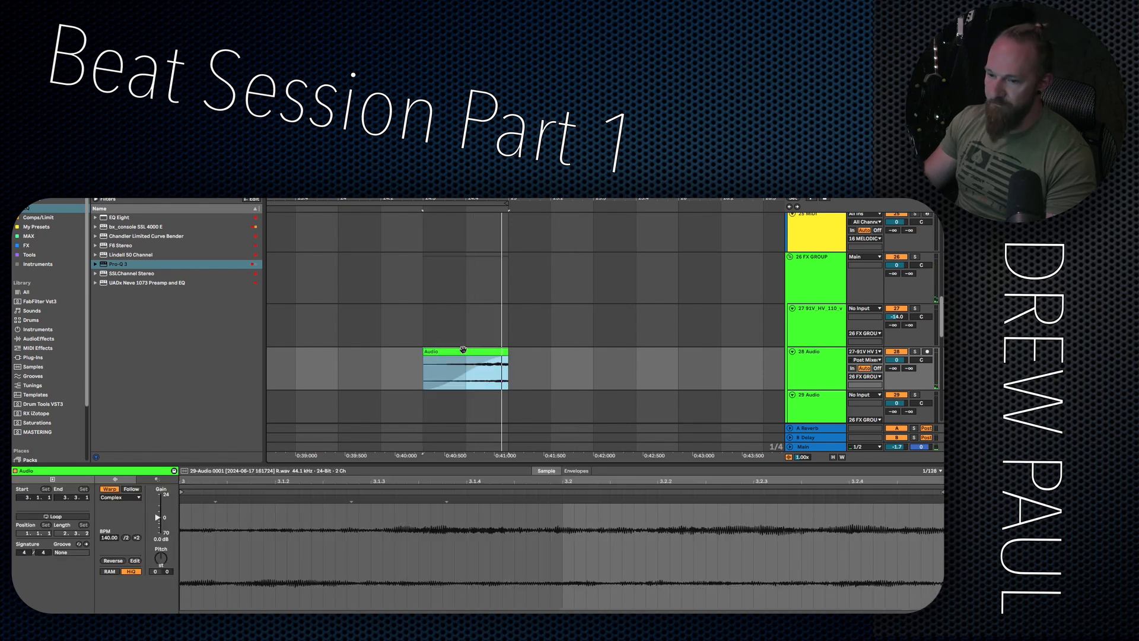
pyautogui.click(183, 568)
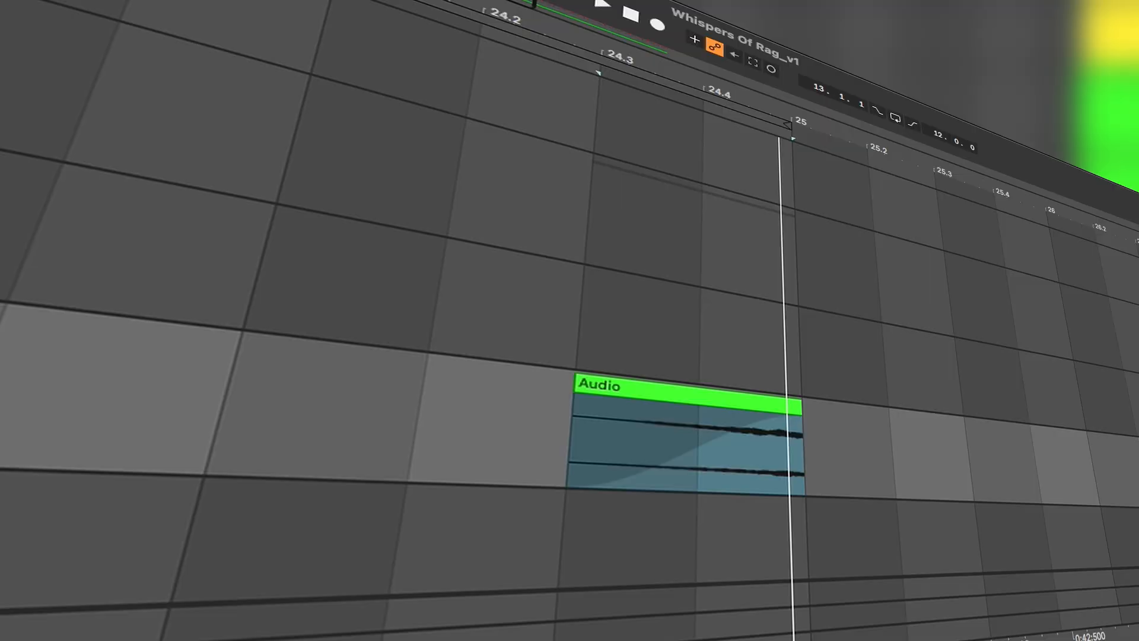
pyautogui.press('space')
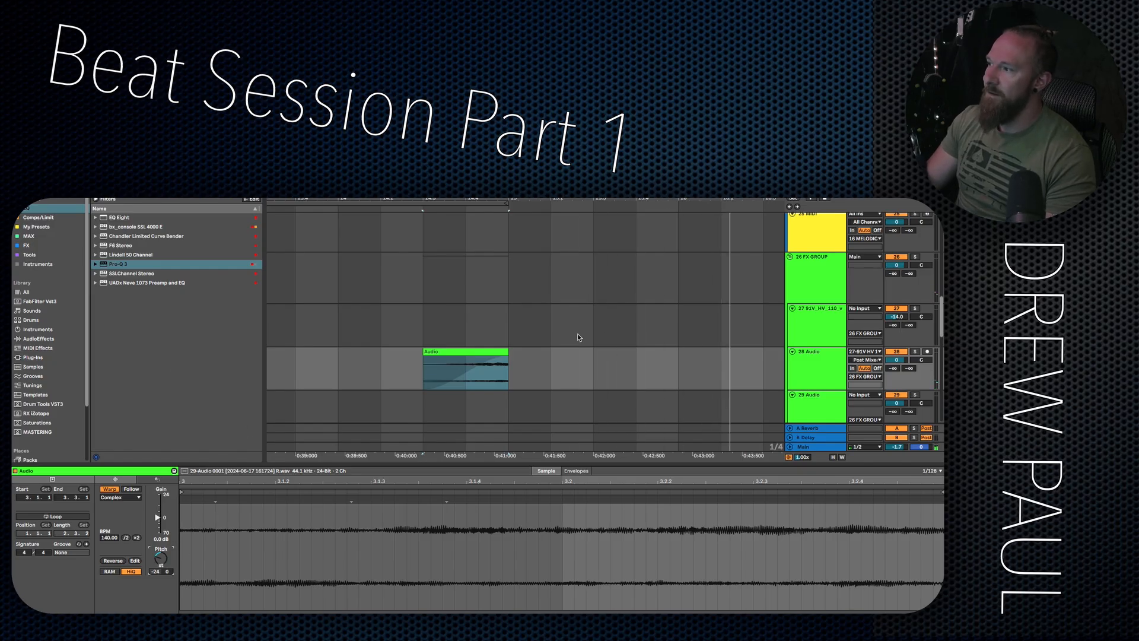
# Move the pitched effect clip to 29 Audio, raise its gain to 9.7 dB and play it from 24.3.
pyautogui.moveTo(482, 358); pyautogui.dragTo(465, 451)
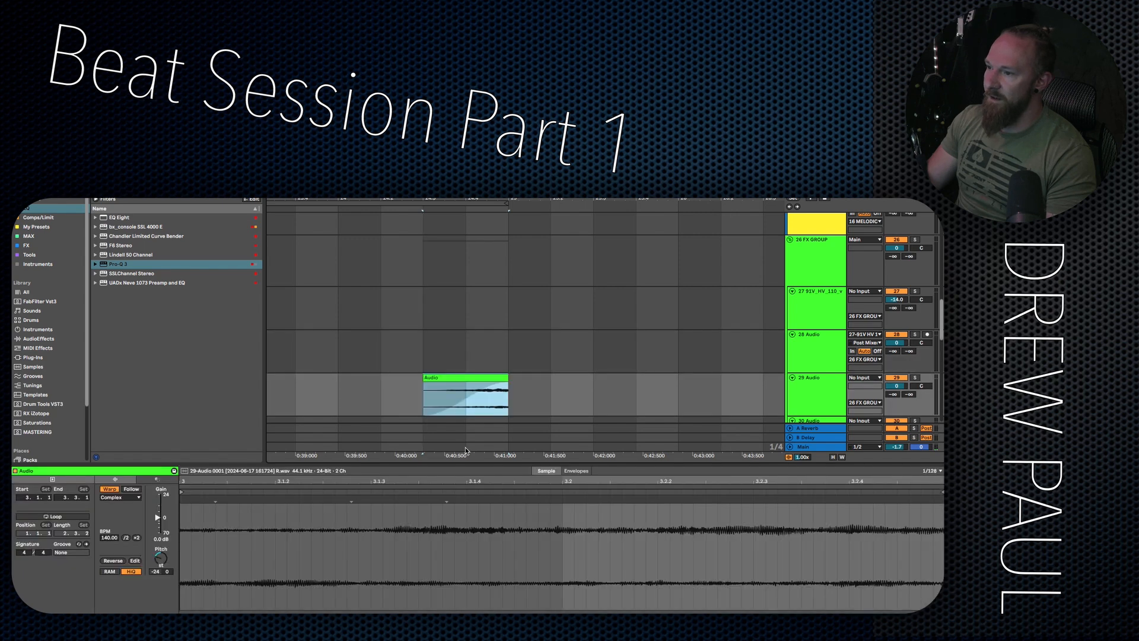
pyautogui.click(216, 518)
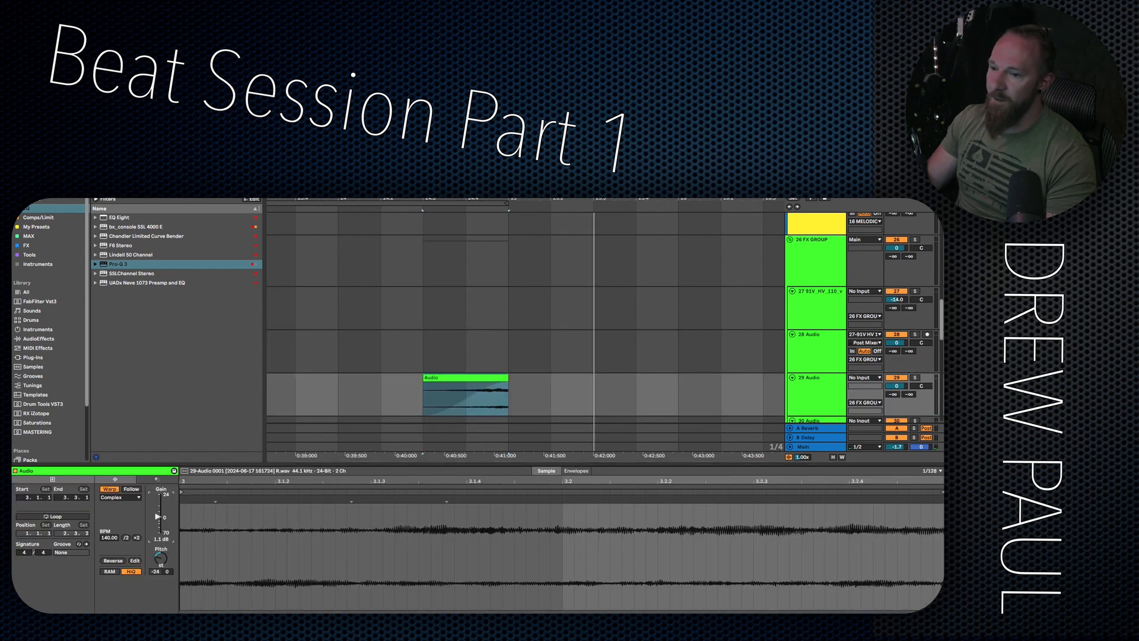
pyautogui.moveTo(157, 516); pyautogui.dragTo(158, 508)
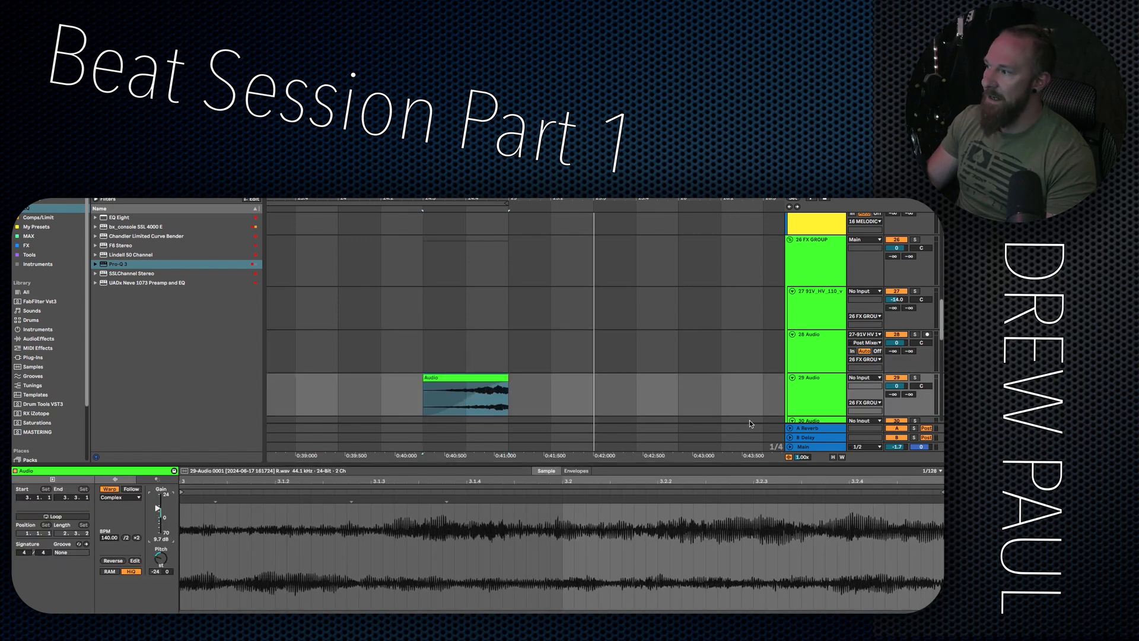
pyautogui.click(422, 407)
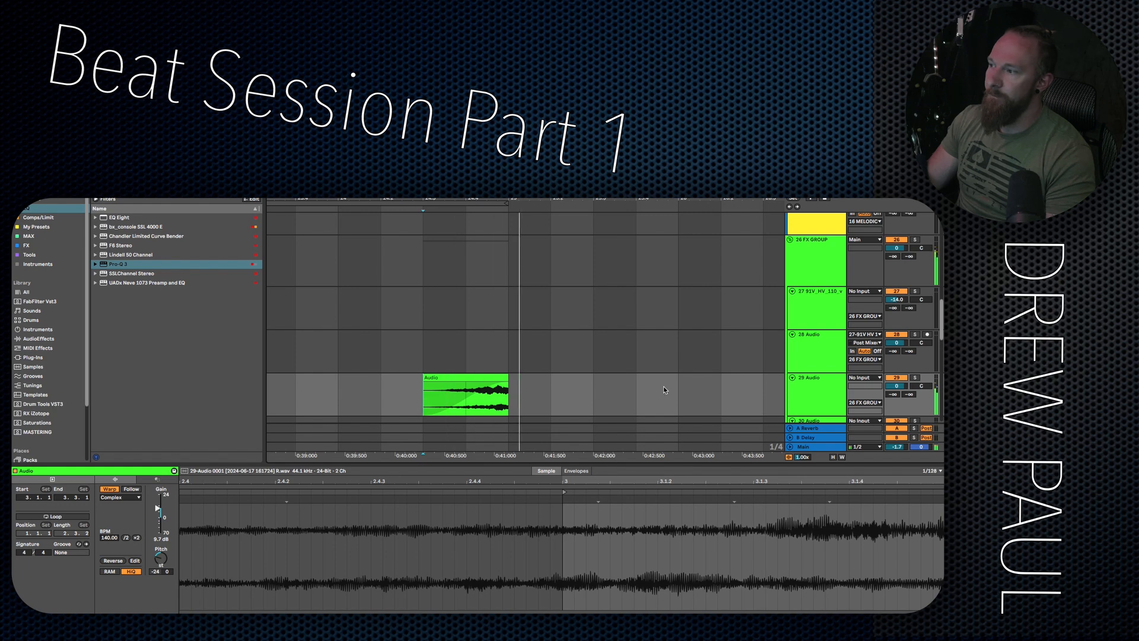
# Boost band 3 of the 29 Audio EQ Eight by about 6.8 dB at 742 Hz during playback.
pyautogui.click(833, 397)
pyautogui.hotkey('shift', 'Tab')
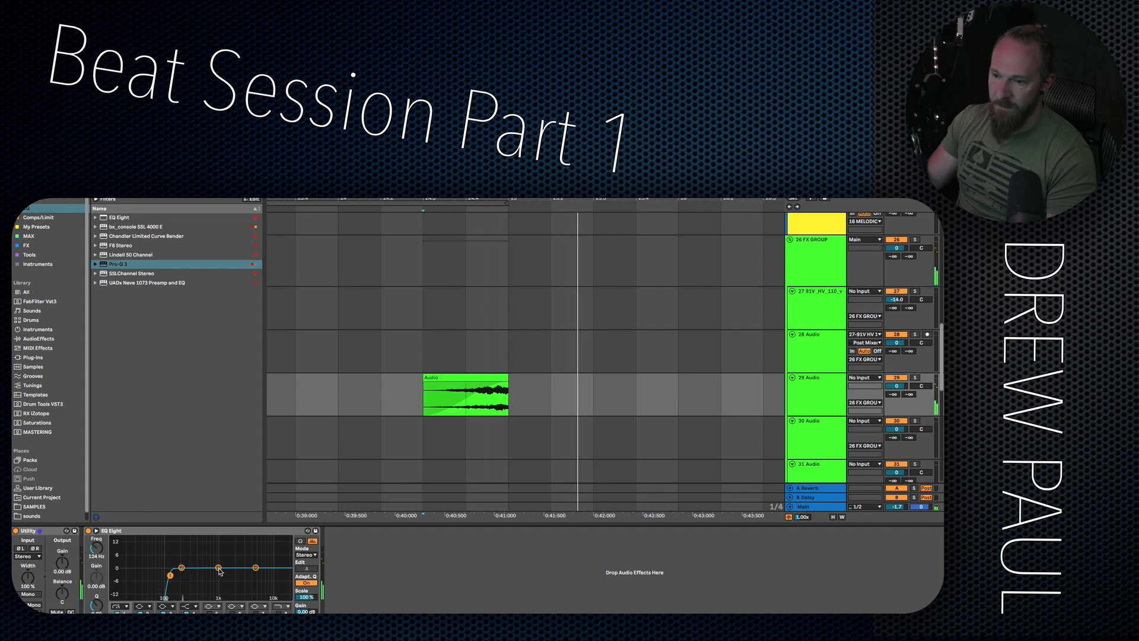
pyautogui.press('space')
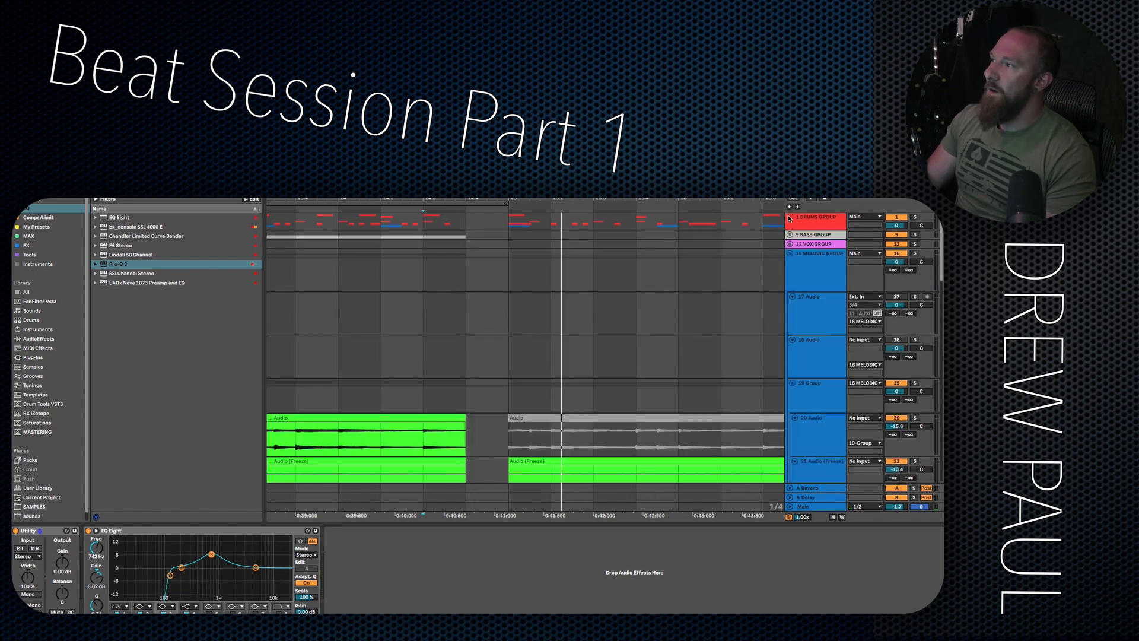
# Copy the open hi-hat hit at bar 25 to directly before it at 24.4.3 and reverse the copy.
pyautogui.click(789, 218)
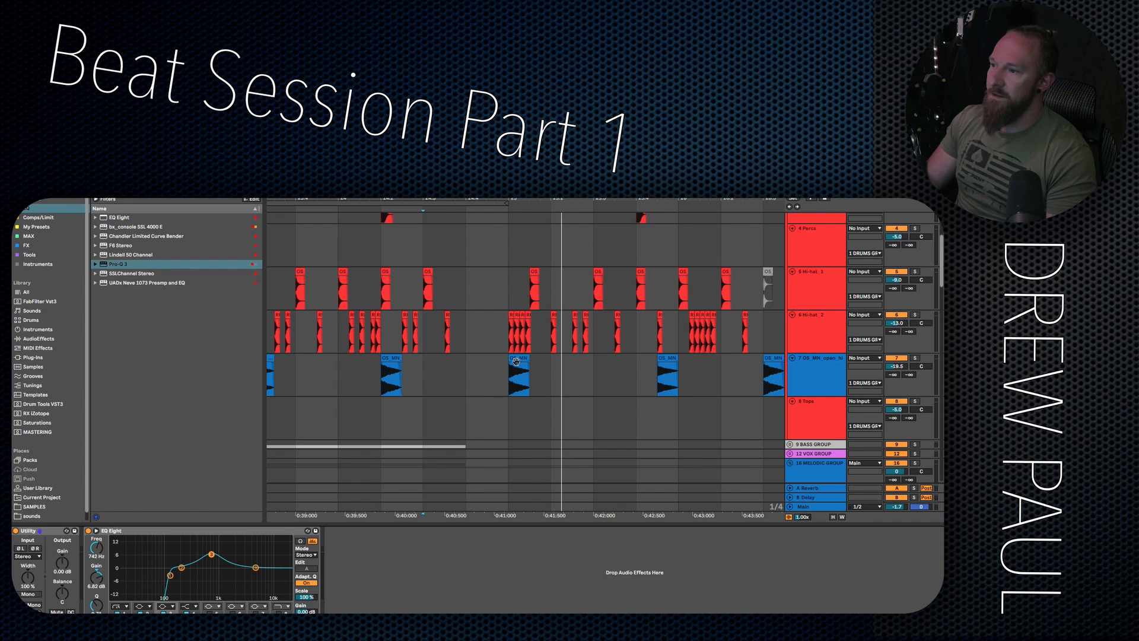
pyautogui.click(516, 360)
pyautogui.scroll(5, 488, 379)
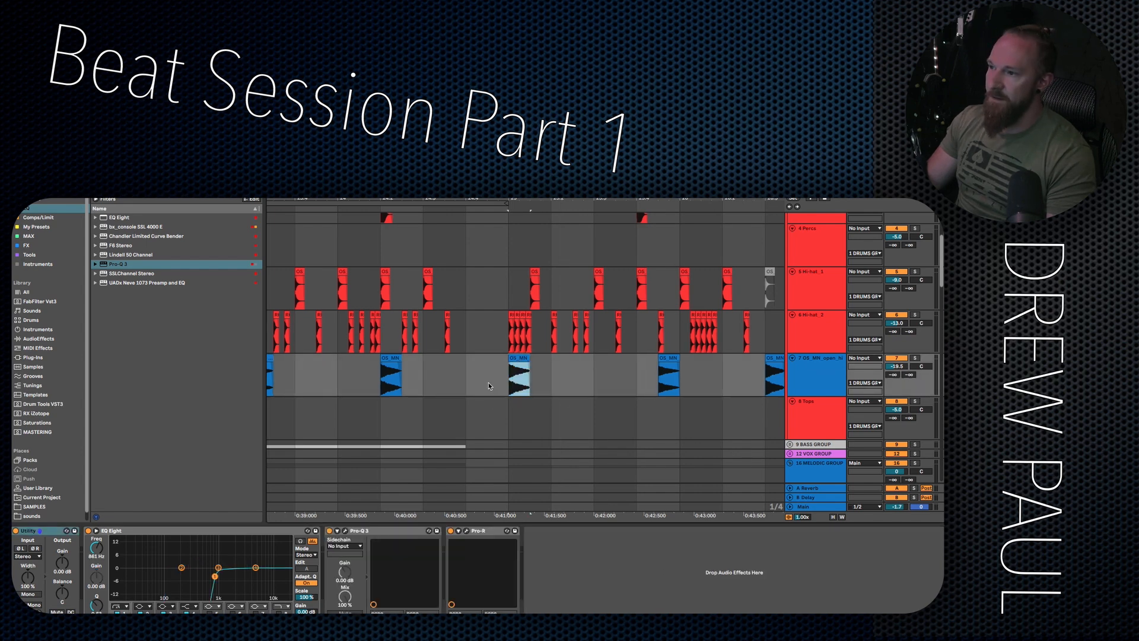
pyautogui.hotkey('ctrl', 'v')
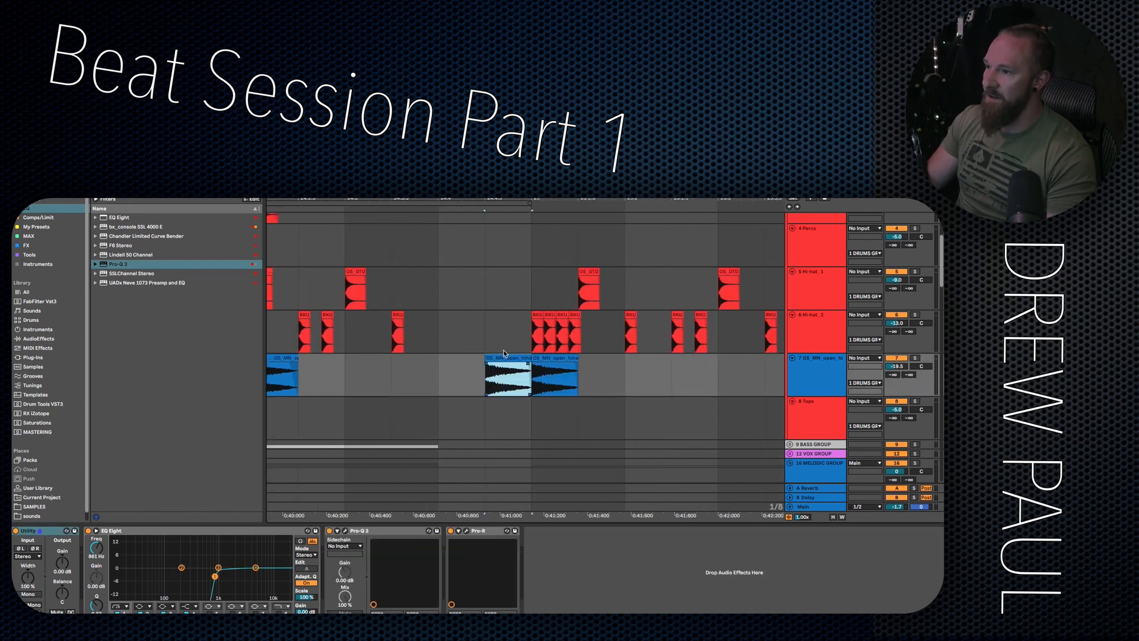
pyautogui.press('r')
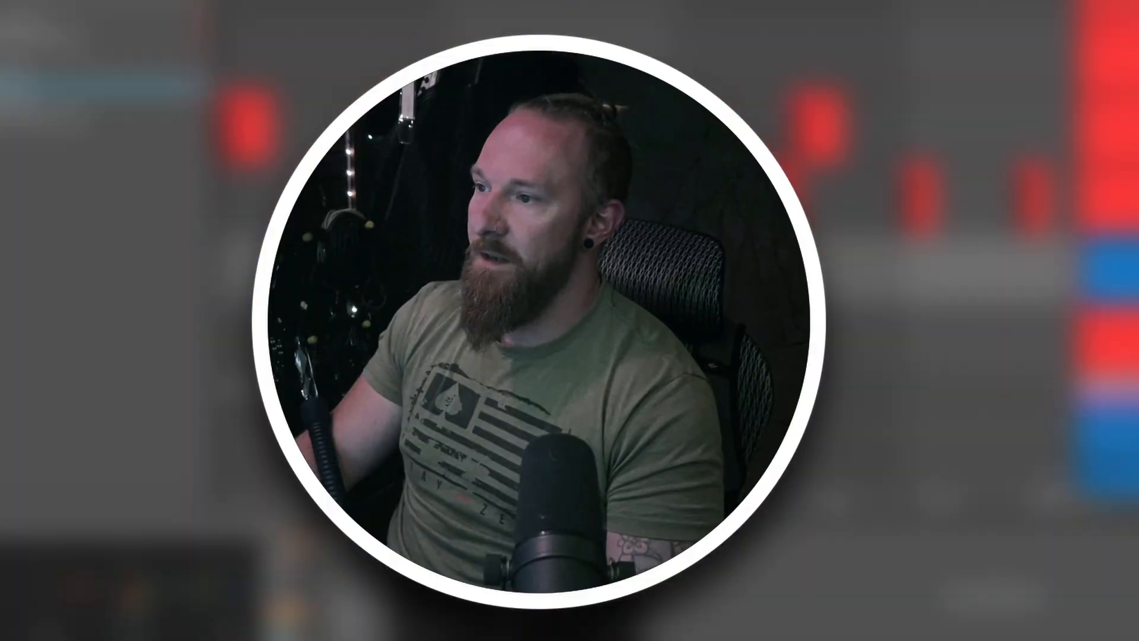
# Open the reversed open hi-hat clip's sample settings and enable Warp.
pyautogui.scroll(4, 508, 380)
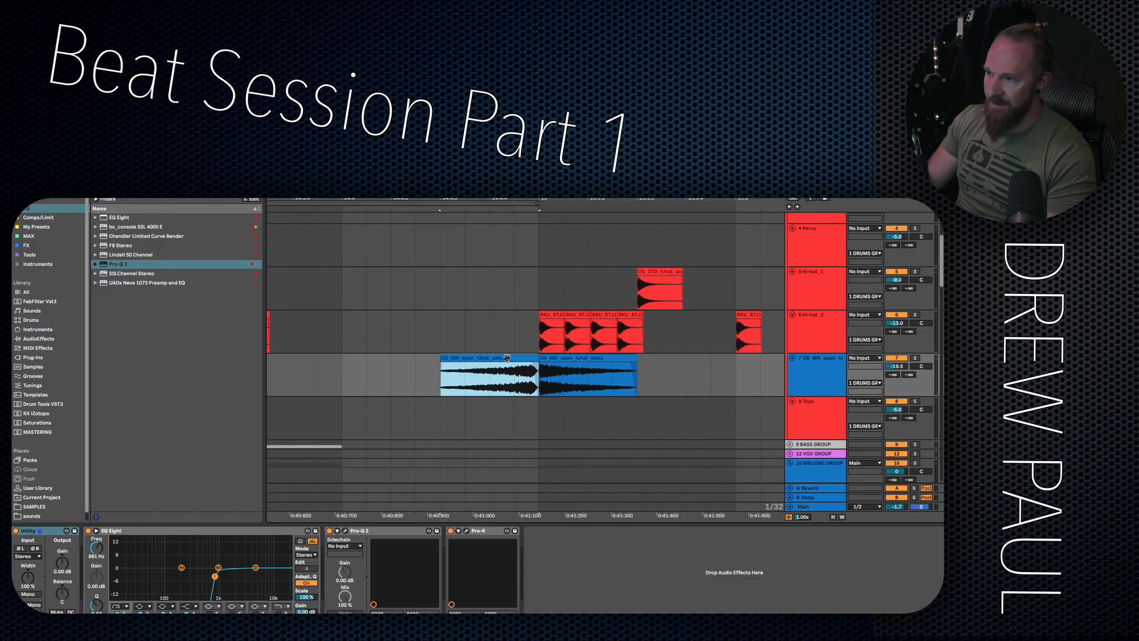
pyautogui.doubleClick(507, 358)
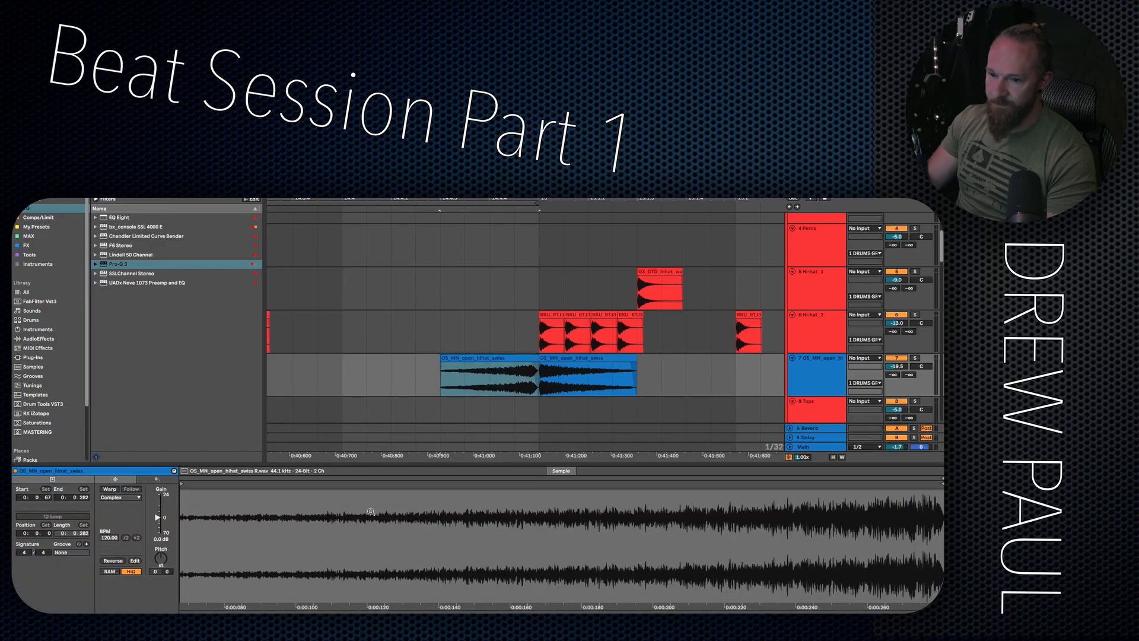
pyautogui.click(109, 490)
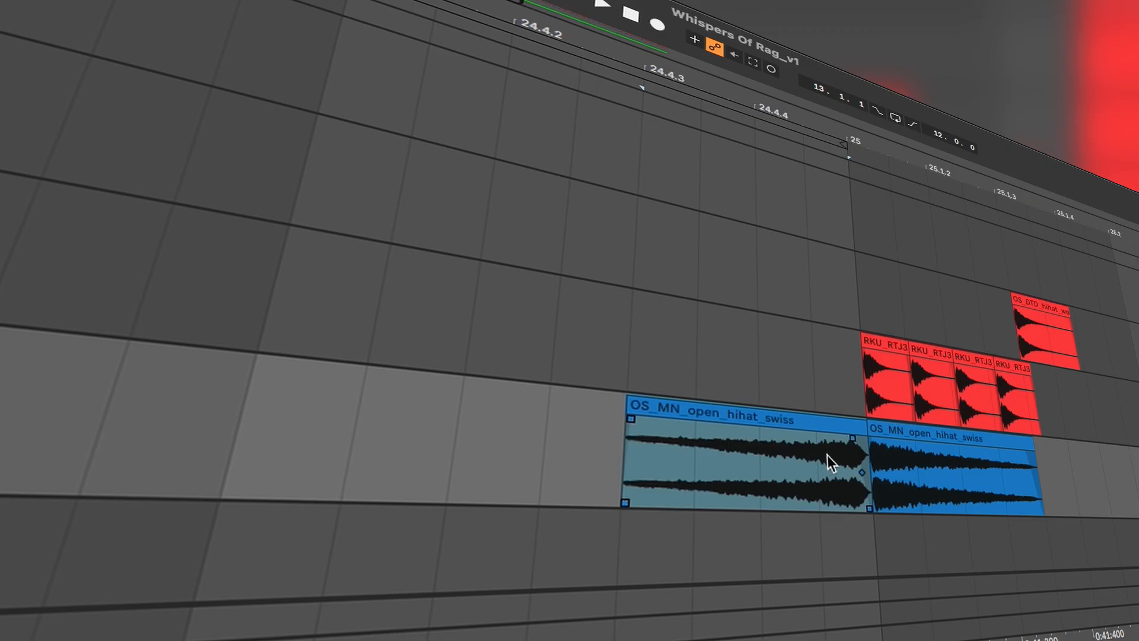
# Audition the reversed open hi-hat leading into bar 25 and add a fade-in spanning nearly the entire reversed clip.
pyautogui.click(787, 463)
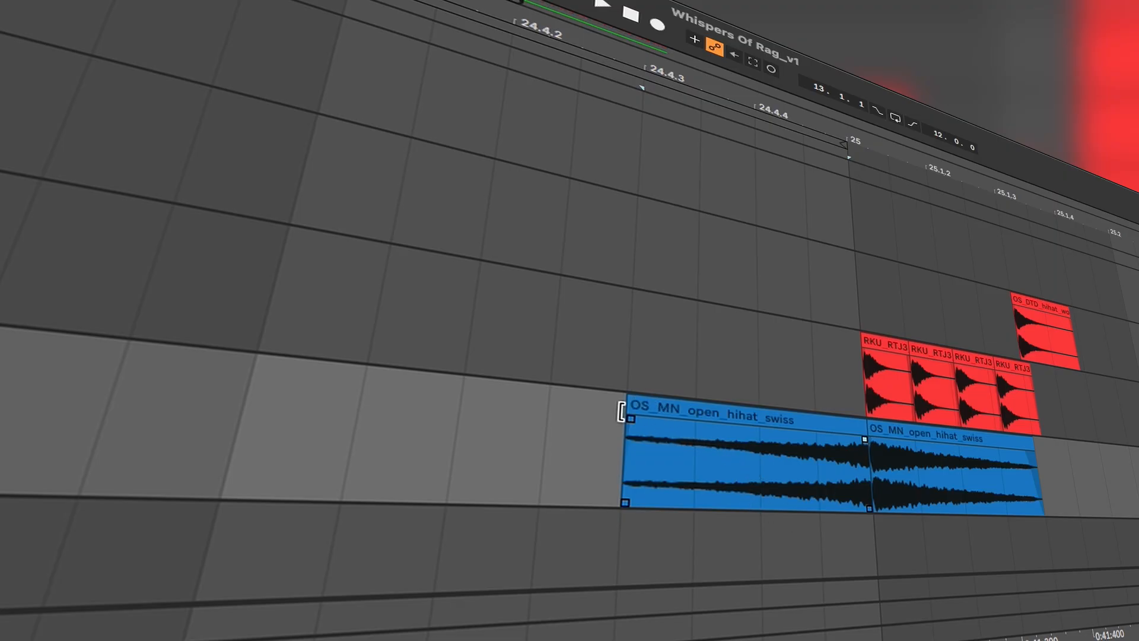
pyautogui.press('space')
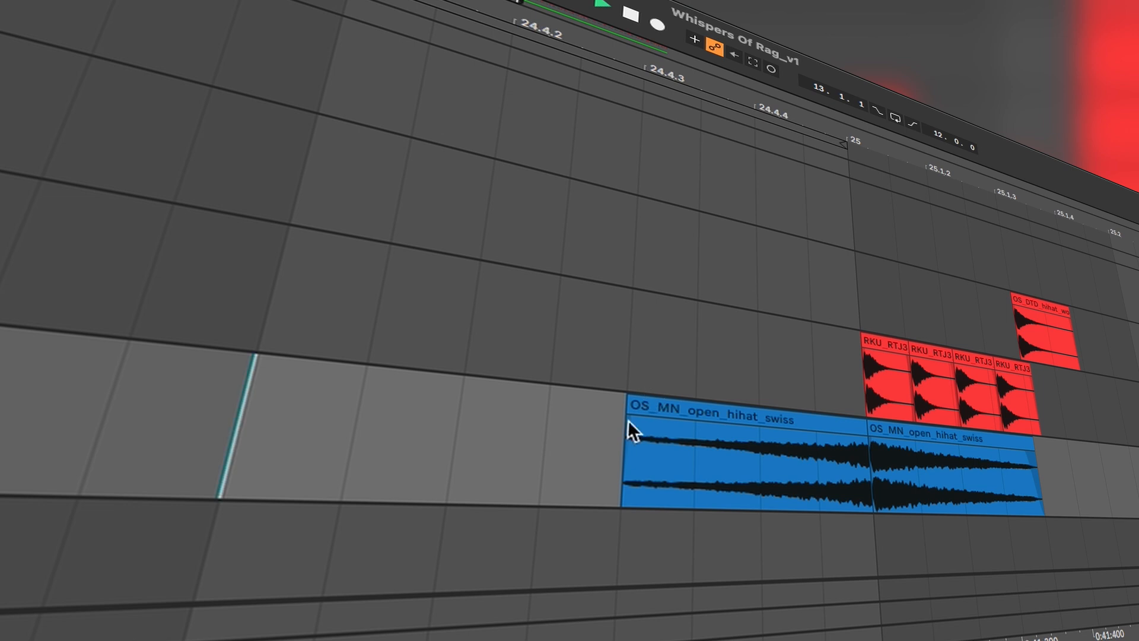
pyautogui.click(832, 497)
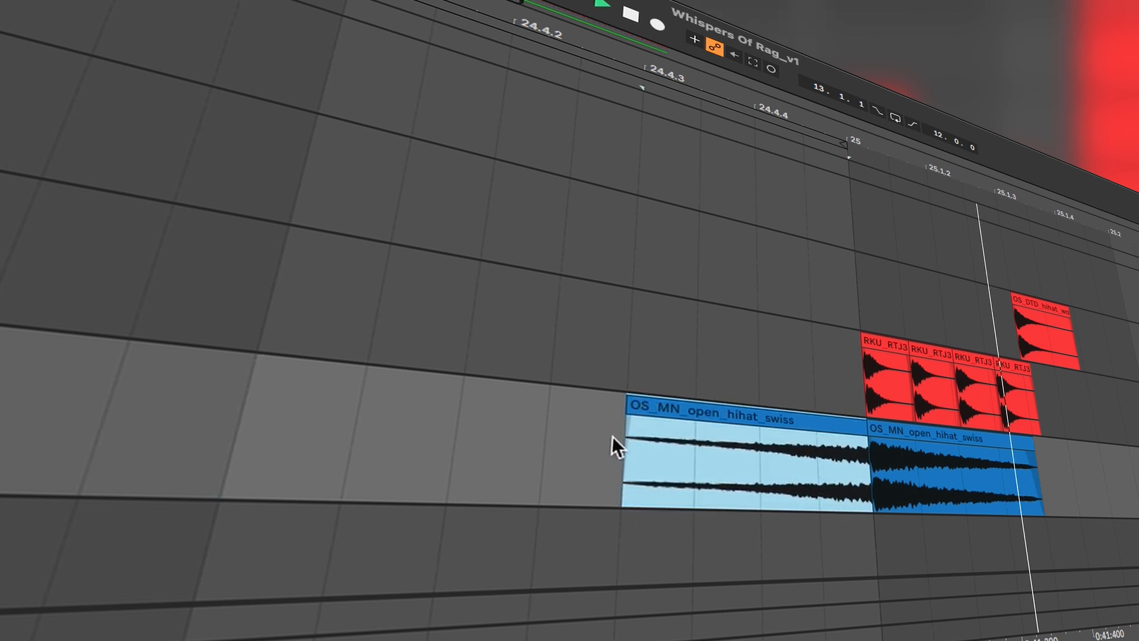
pyautogui.moveTo(633, 419); pyautogui.dragTo(851, 430)
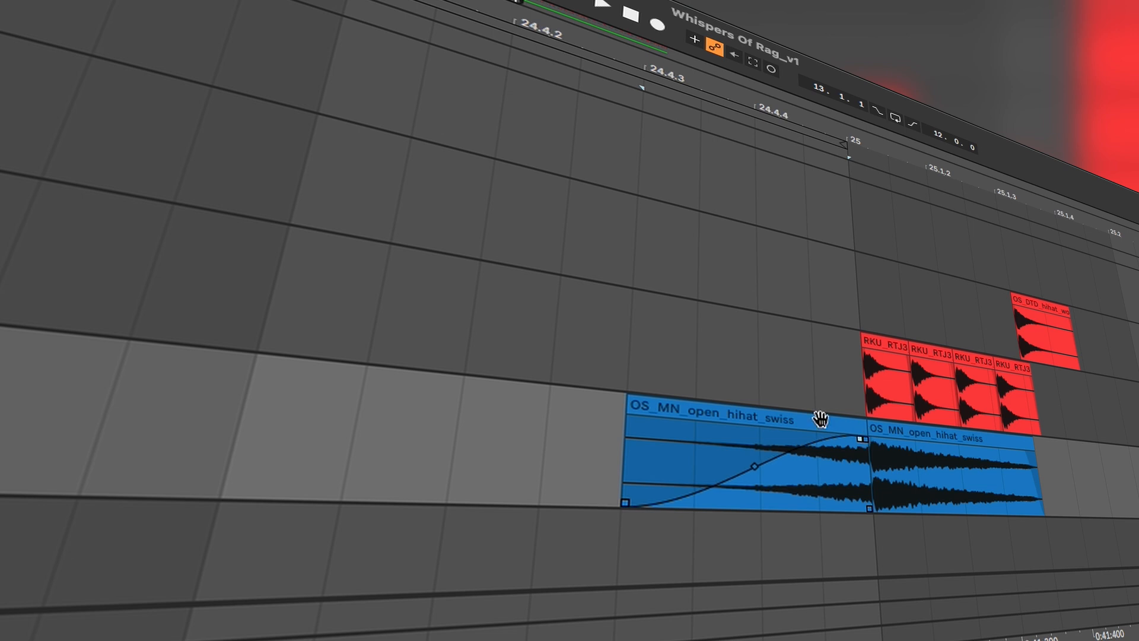
# Play the transition from 24.4 and review the drum, hi-hat and open hi-hat clips around and after bar 25.
pyautogui.scroll(-5, 547, 422)
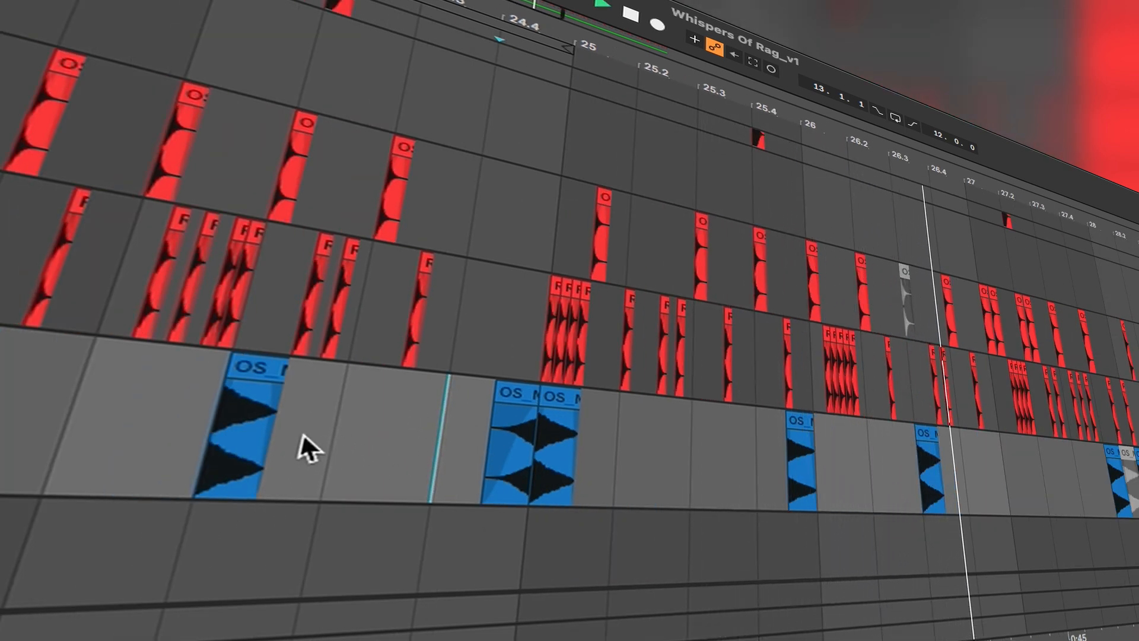
pyautogui.scroll(3, 337, 466)
pyautogui.scroll(-3, 582, 470)
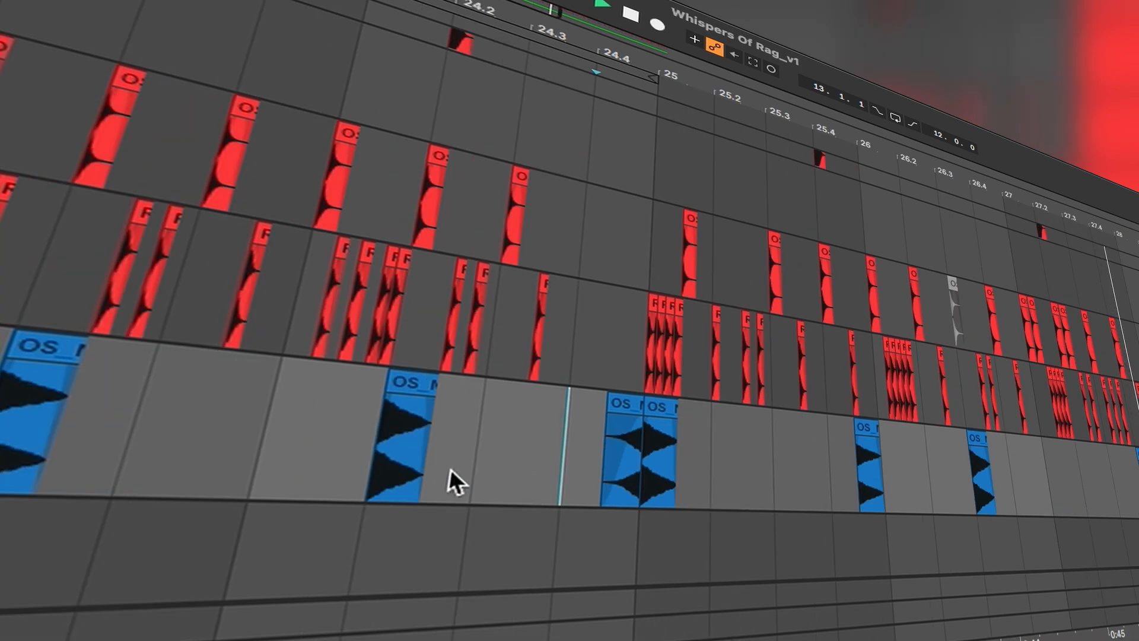
pyautogui.scroll(2, 492, 468)
pyautogui.scroll(-3, 491, 465)
pyautogui.scroll(5, 496, 471)
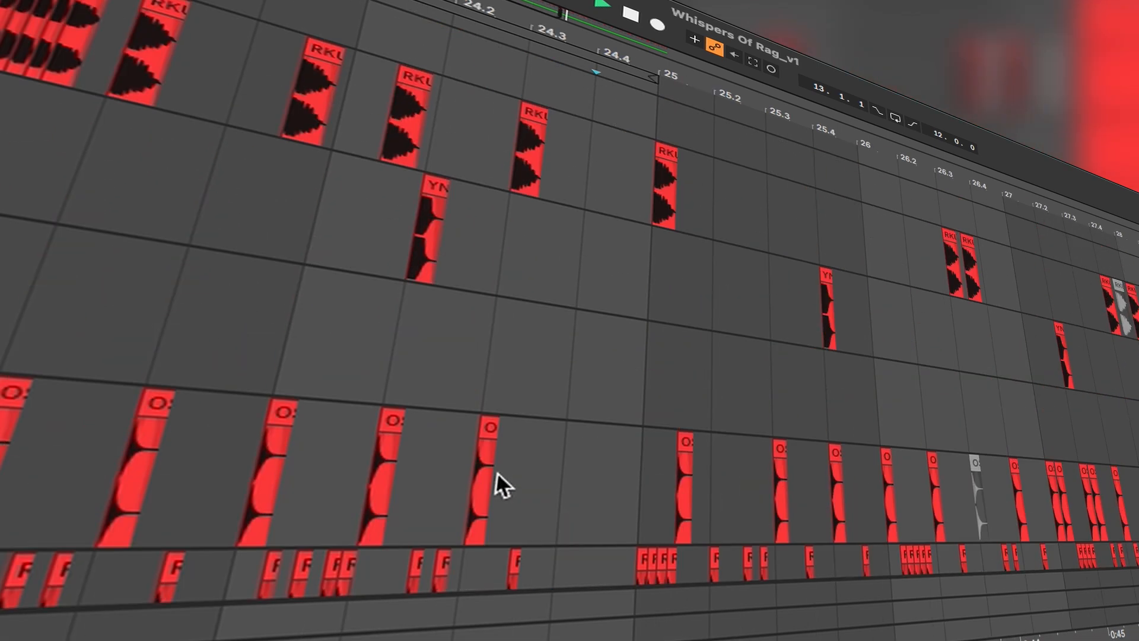
pyautogui.scroll(-7, 492, 468)
pyautogui.scroll(-3, 491, 468)
pyautogui.scroll(-8, 465, 386)
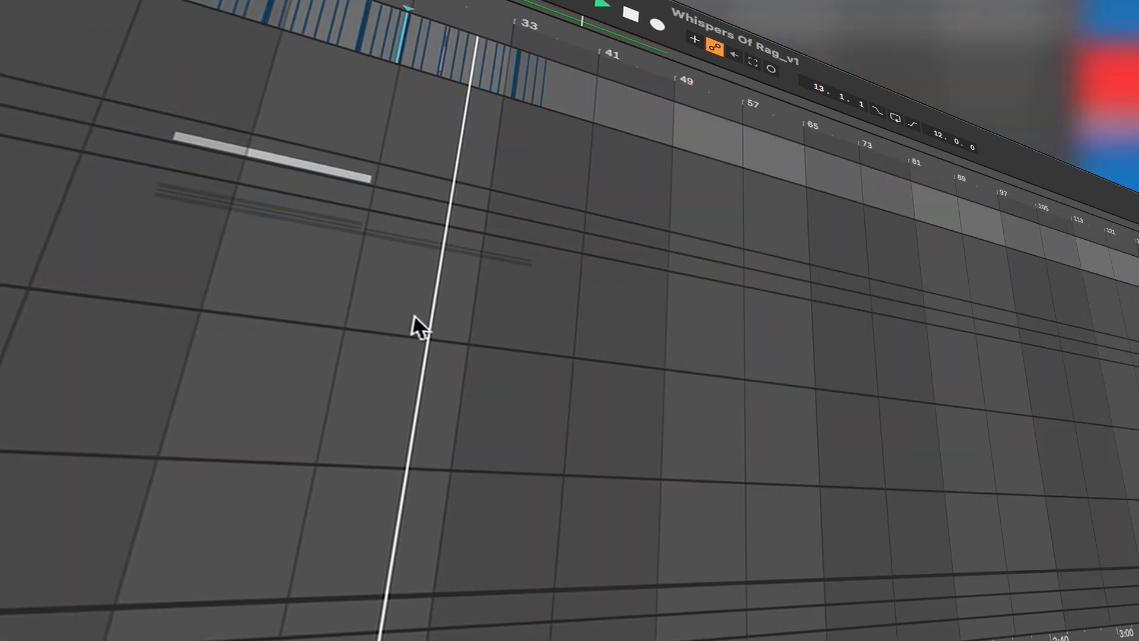
pyautogui.press('space')
pyautogui.scroll(8, 133, 266)
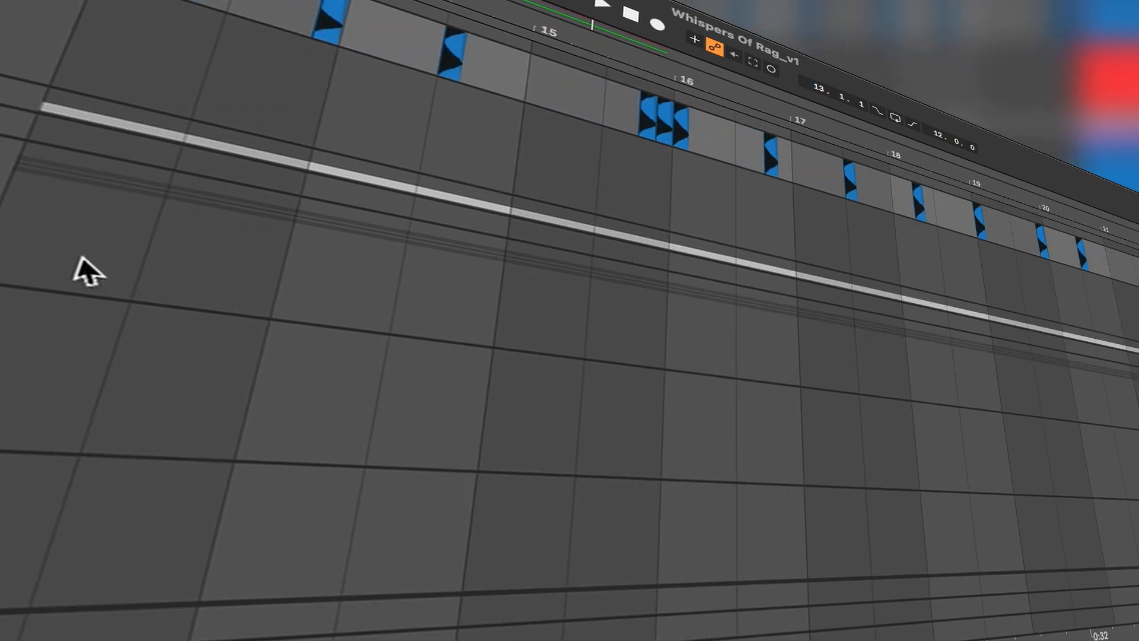
# Play the arrangement from bar 13 and review the drum and melodic tracks through bar 36.
pyautogui.click(4, 244)
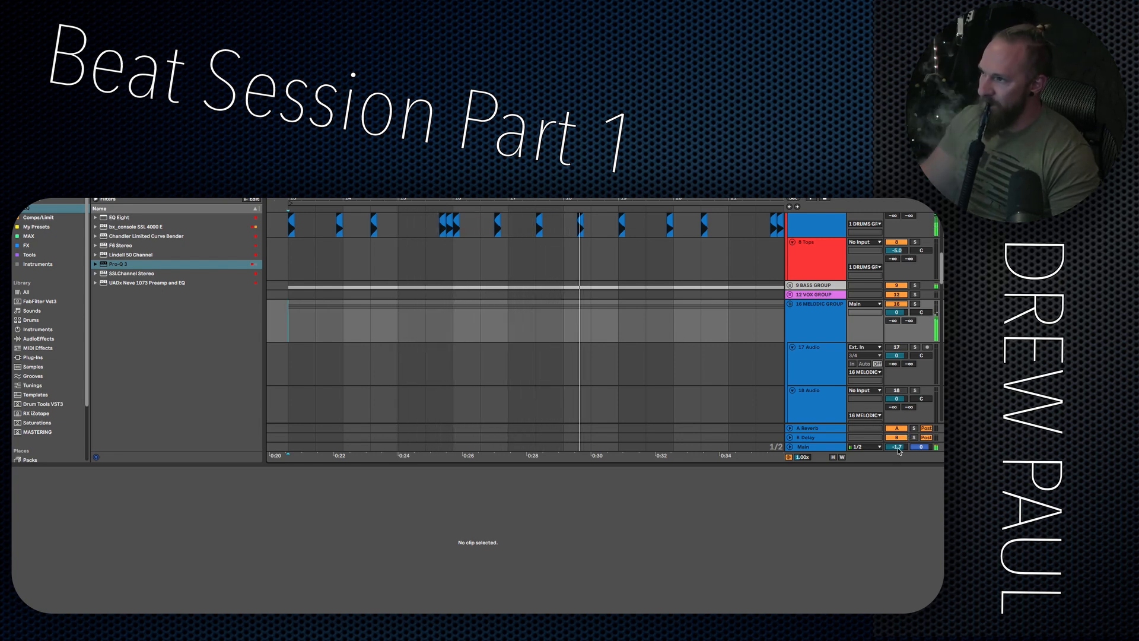
pyautogui.scroll(3, 529, 276)
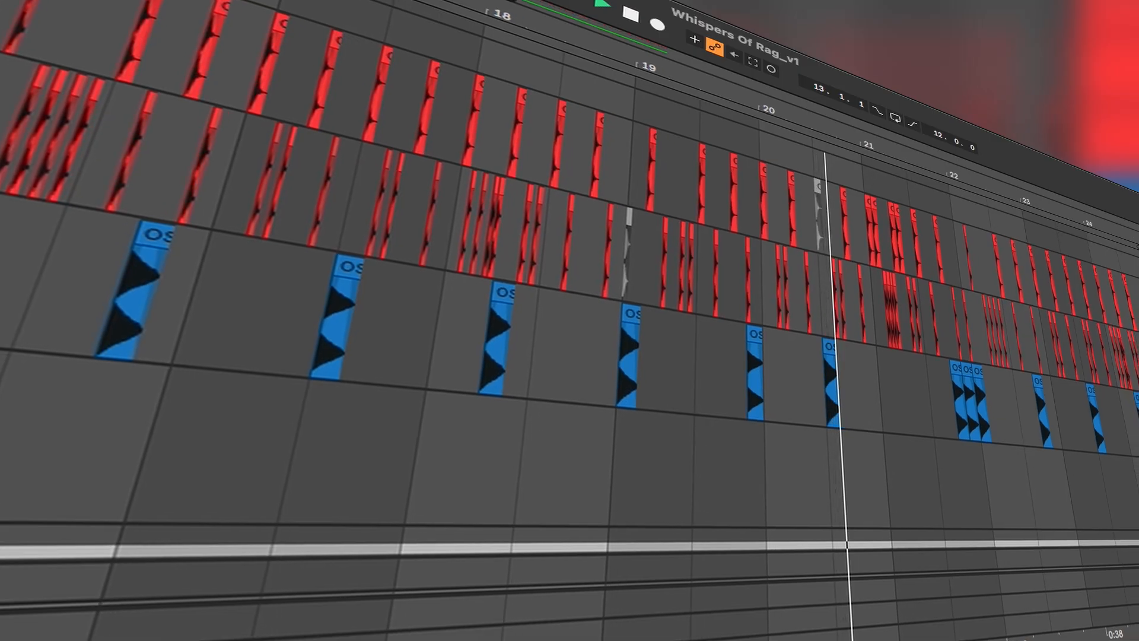
pyautogui.scroll(-6, 945, 329)
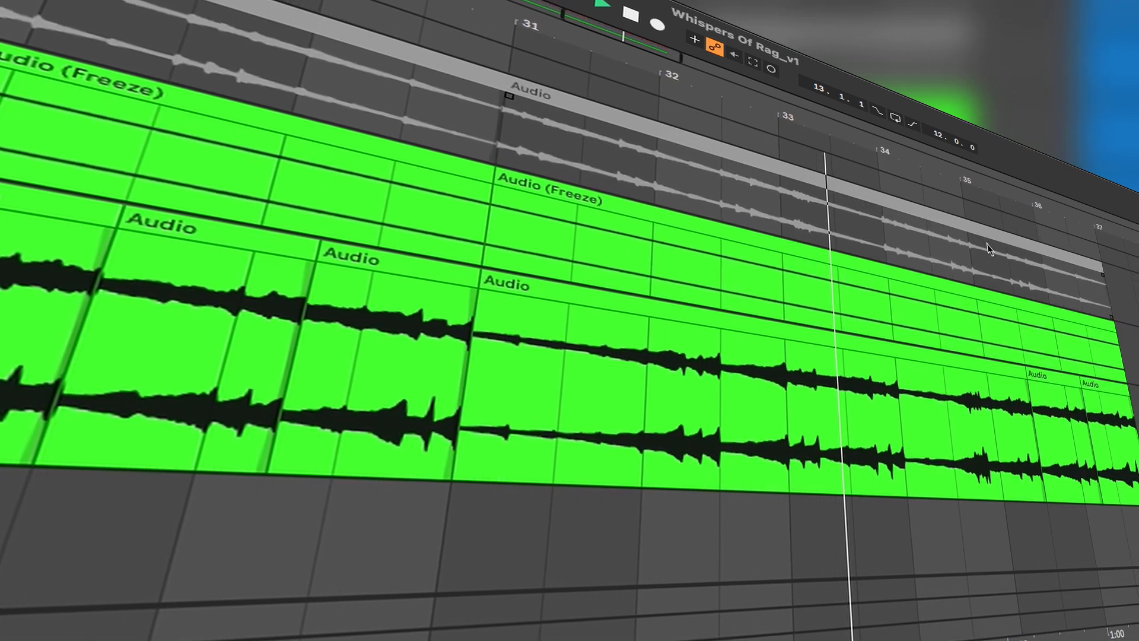
pyautogui.scroll(-3, 609, 384)
pyautogui.scroll(12, 538, 412)
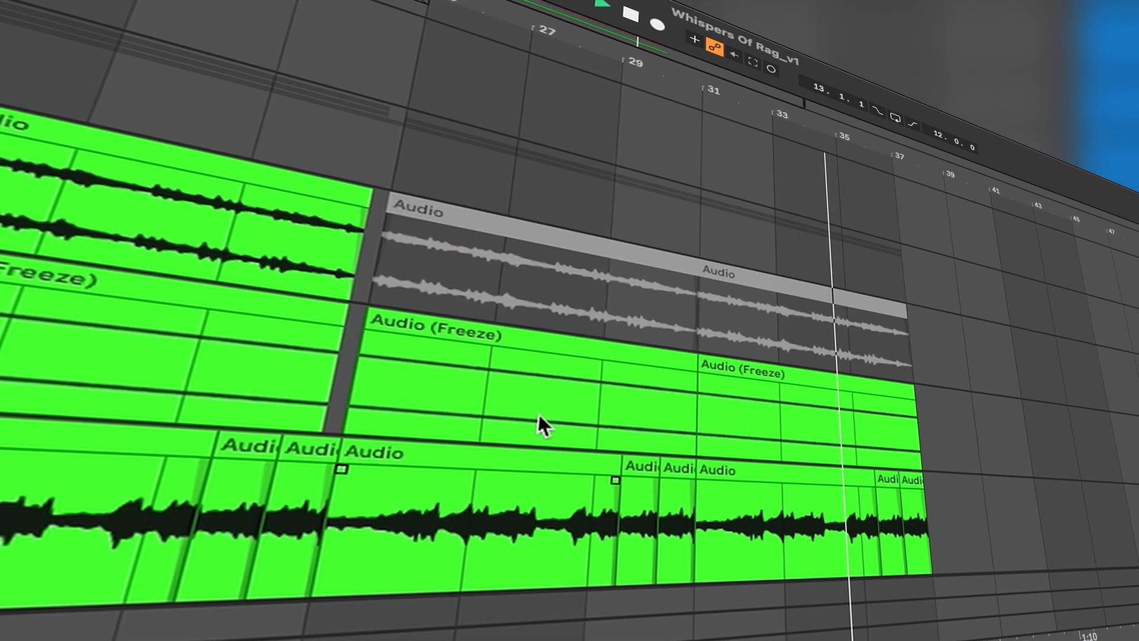
pyautogui.scroll(5, 774, 394)
pyautogui.scroll(-4, 771, 394)
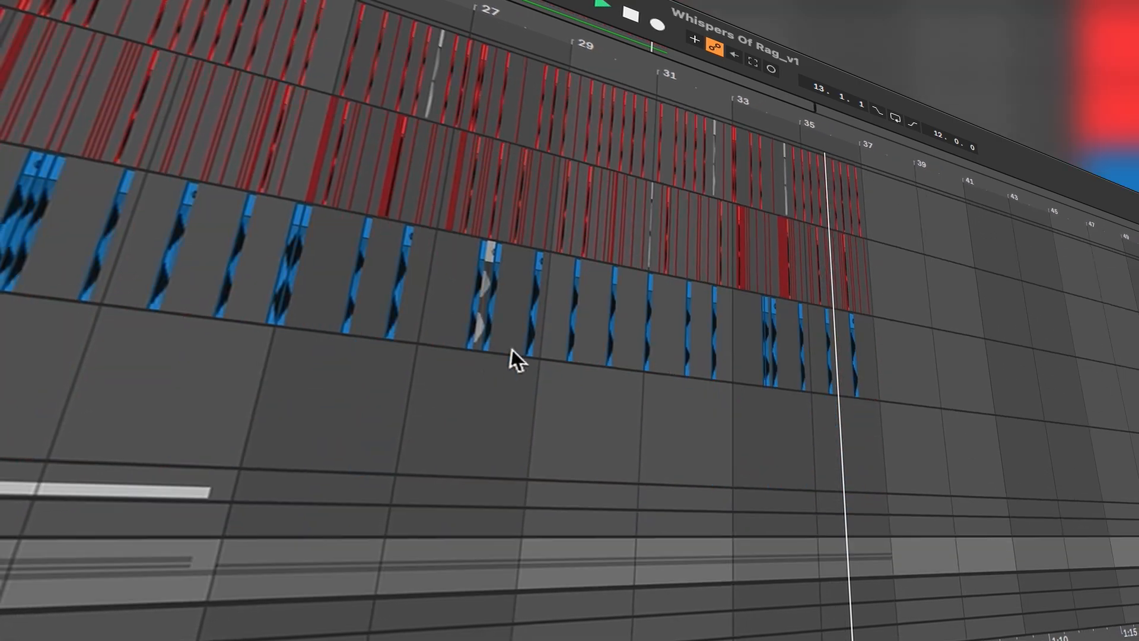
pyautogui.scroll(-4, 469, 346)
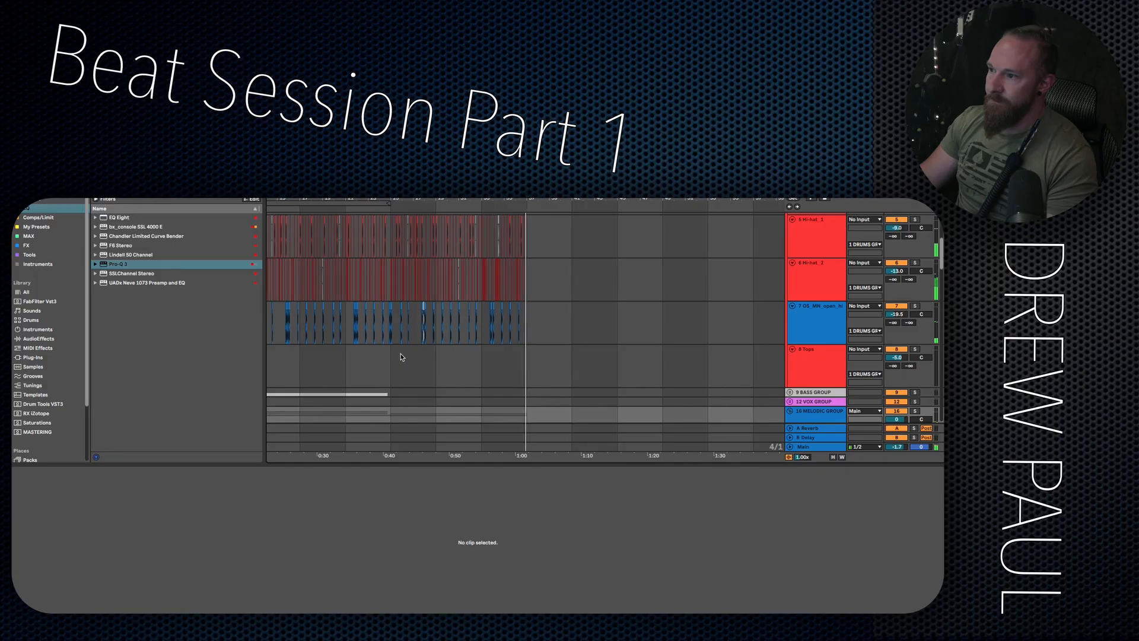
# Collapse the drums group and copy the drum and melodic parts of bars 25–36 to start at bar 37.
pyautogui.click(789, 218)
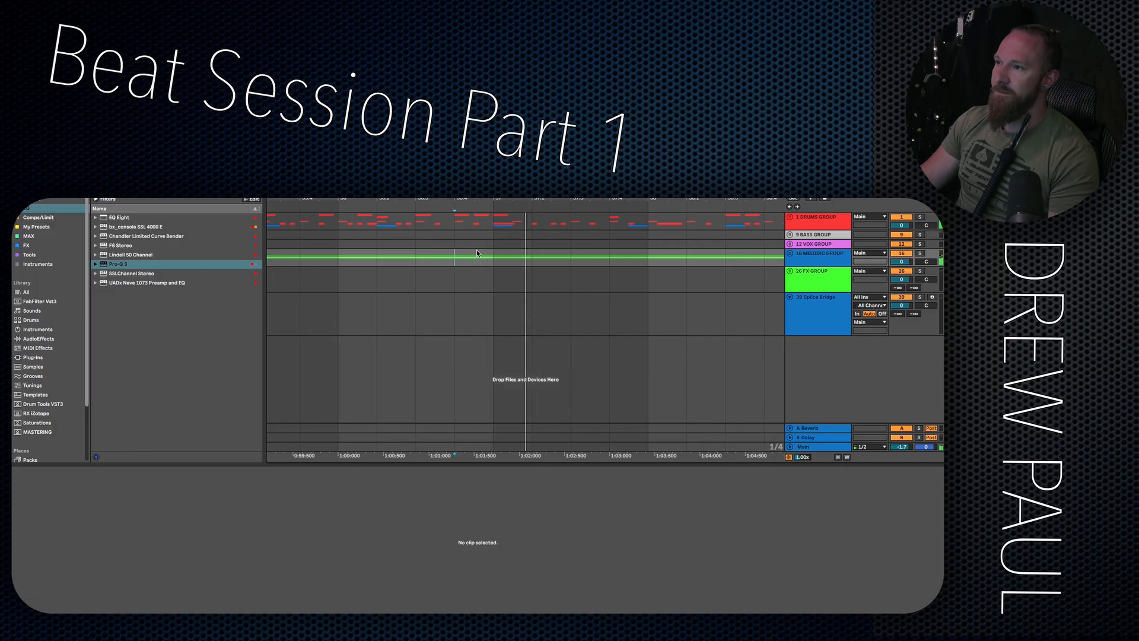
pyautogui.scroll(2, 466, 252)
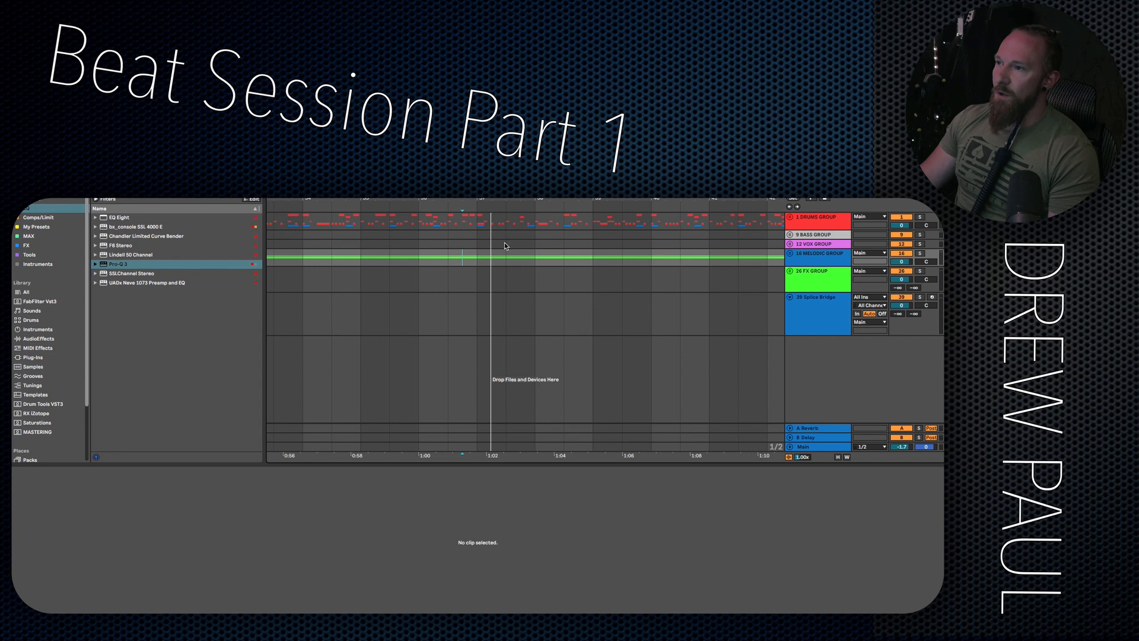
# Try a half-bar drop-out at bar 37 across the drums through melodic groups, play it from bar 25, and undo it.
pyautogui.moveTo(507, 262); pyautogui.dragTo(480, 222)
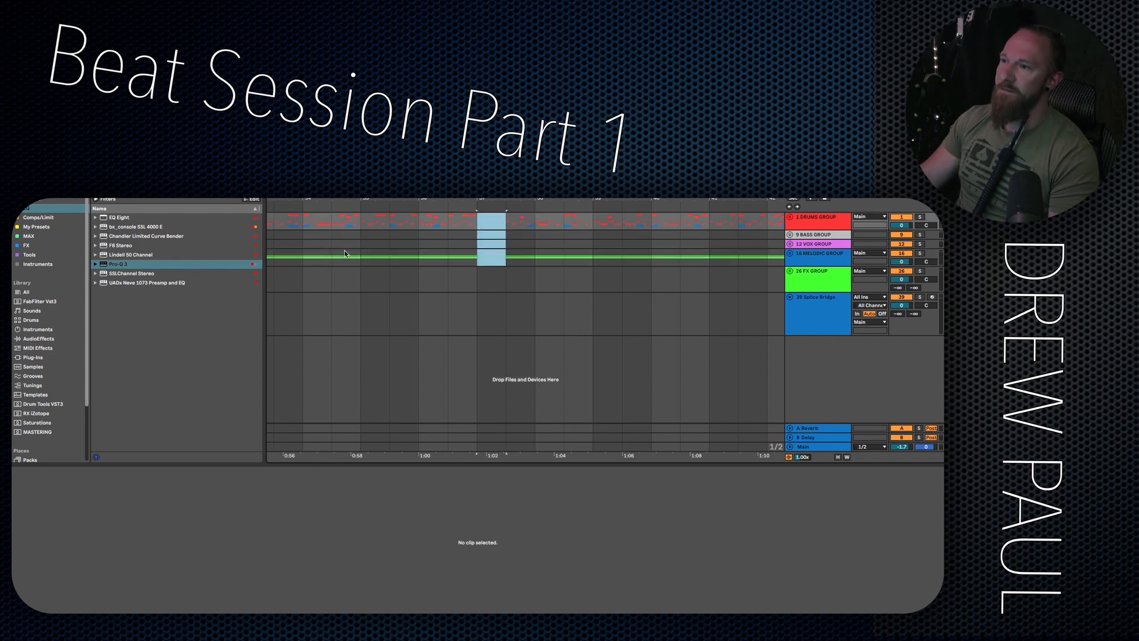
pyautogui.scroll(-5, 344, 253)
pyautogui.hscroll(-5, 345, 271)
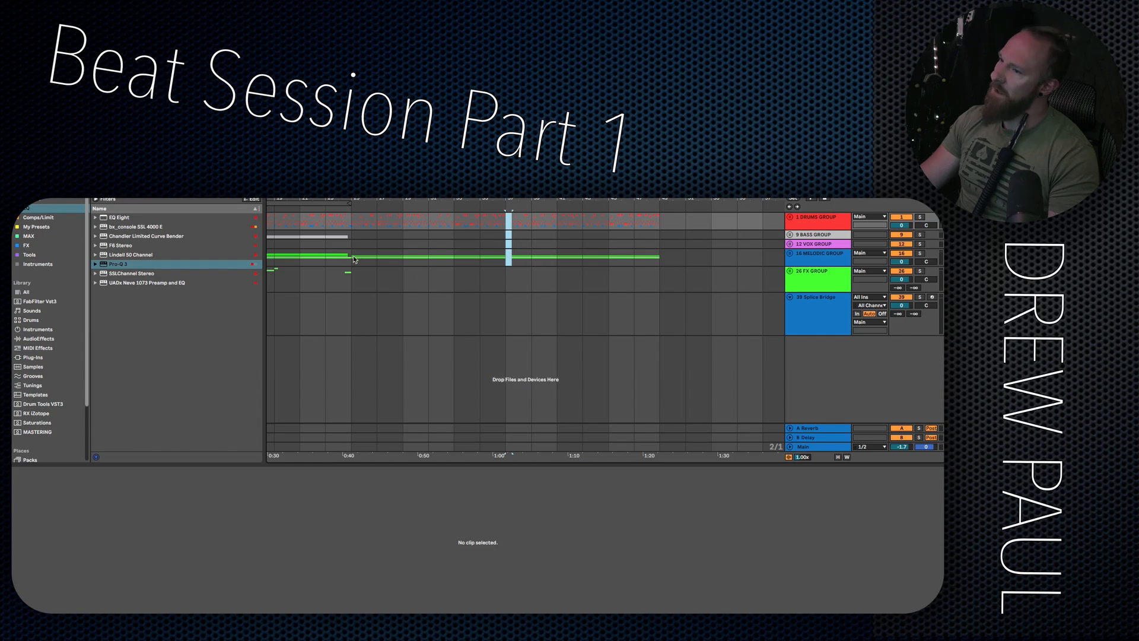
pyautogui.press('space')
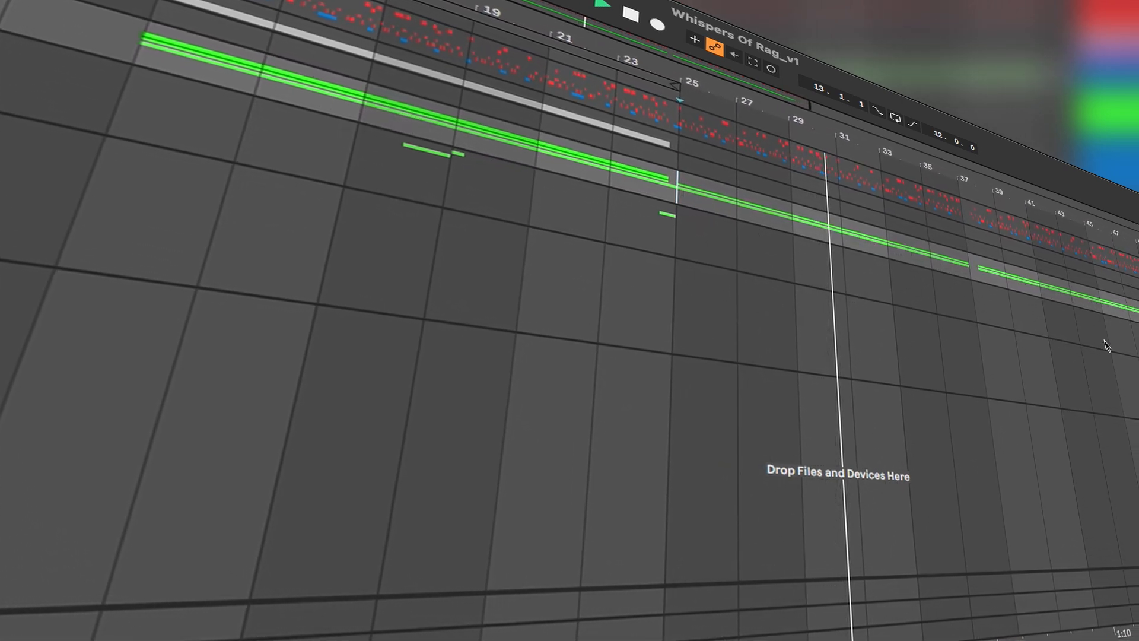
pyautogui.scroll(-10, 1066, 417)
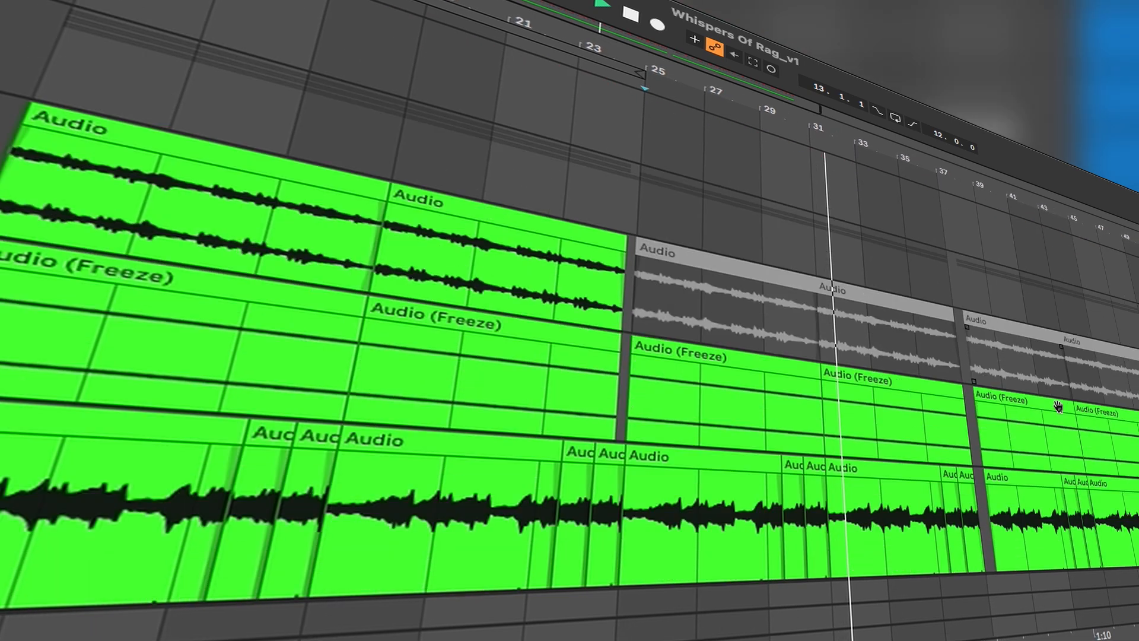
pyautogui.scroll(1, 1021, 411)
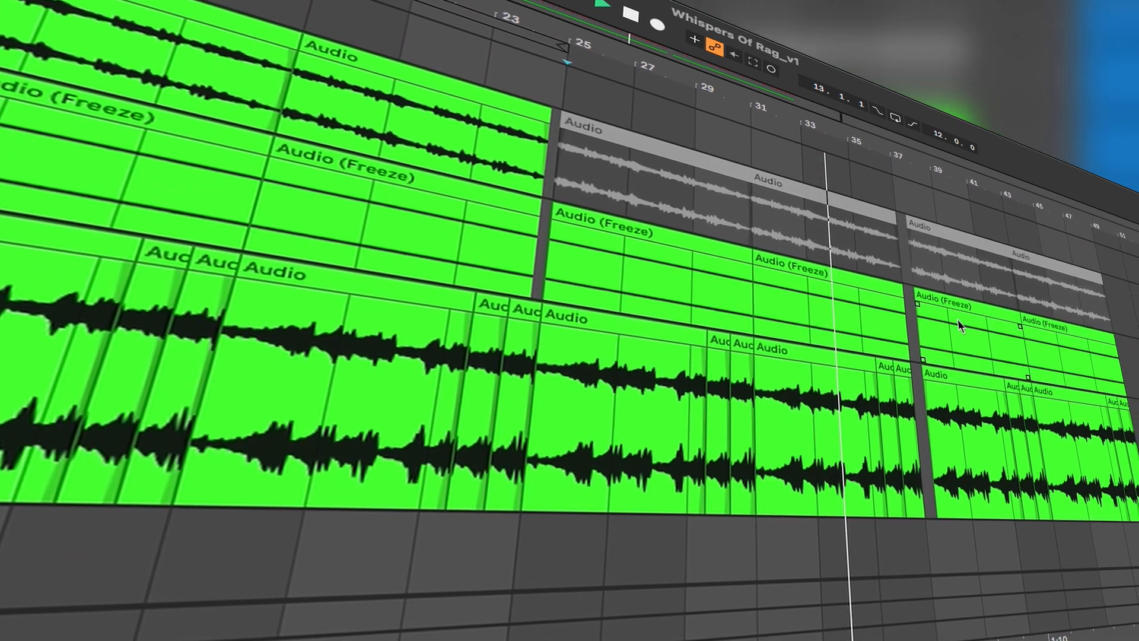
pyautogui.scroll(5, 945, 342)
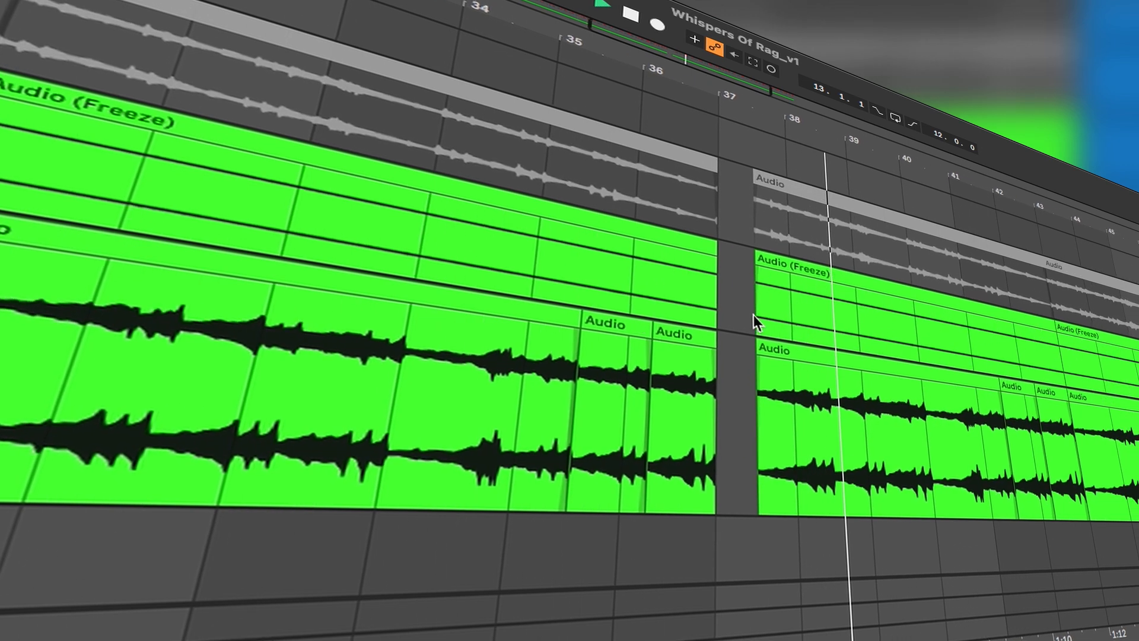
pyautogui.scroll(5, 753, 315)
pyautogui.scroll(3, 697, 328)
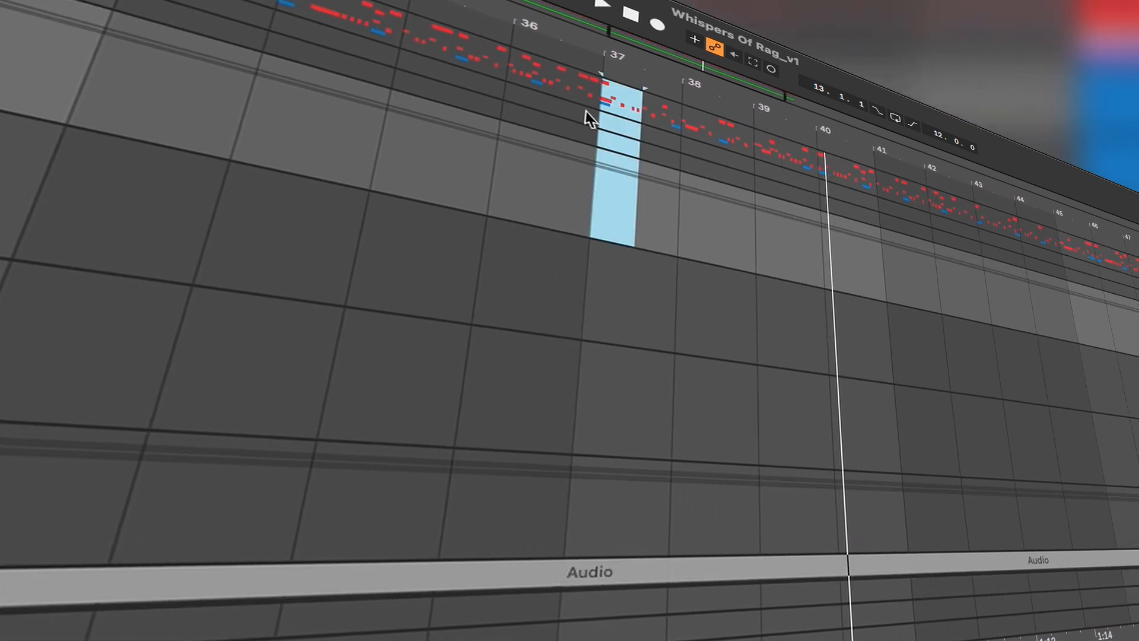
pyautogui.press('z')
# Deactivate both hi-hat tracks' and the open hi-hat's clips over the first half of bar 37 and play from 36.3.
pyautogui.click(585, 265)
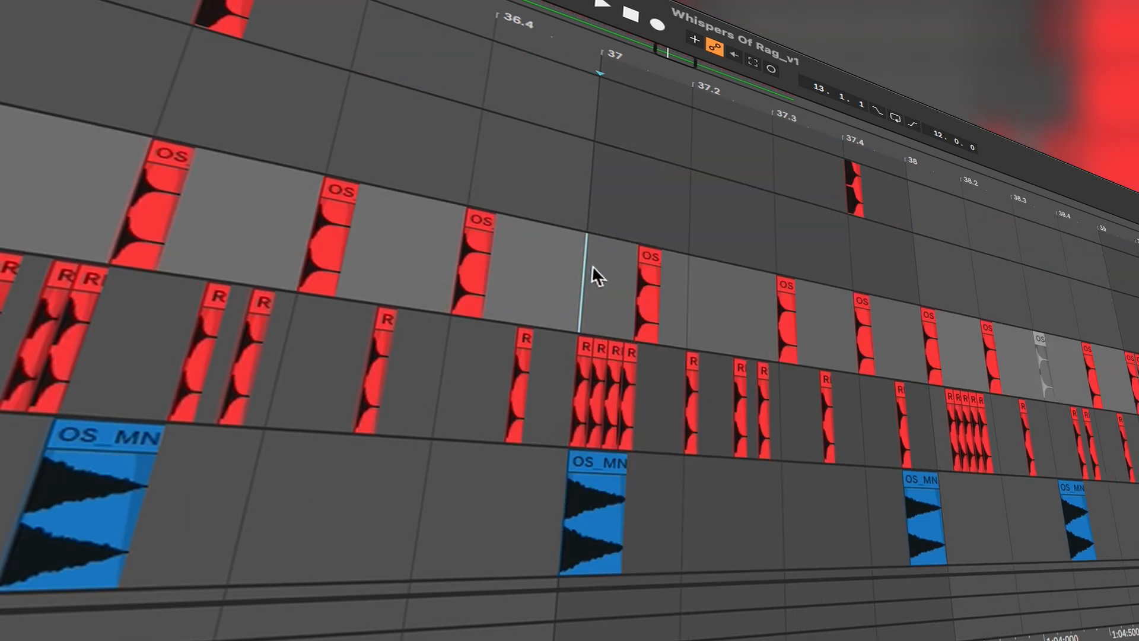
pyautogui.scroll(-2, 592, 265)
pyautogui.moveTo(603, 227); pyautogui.dragTo(741, 488)
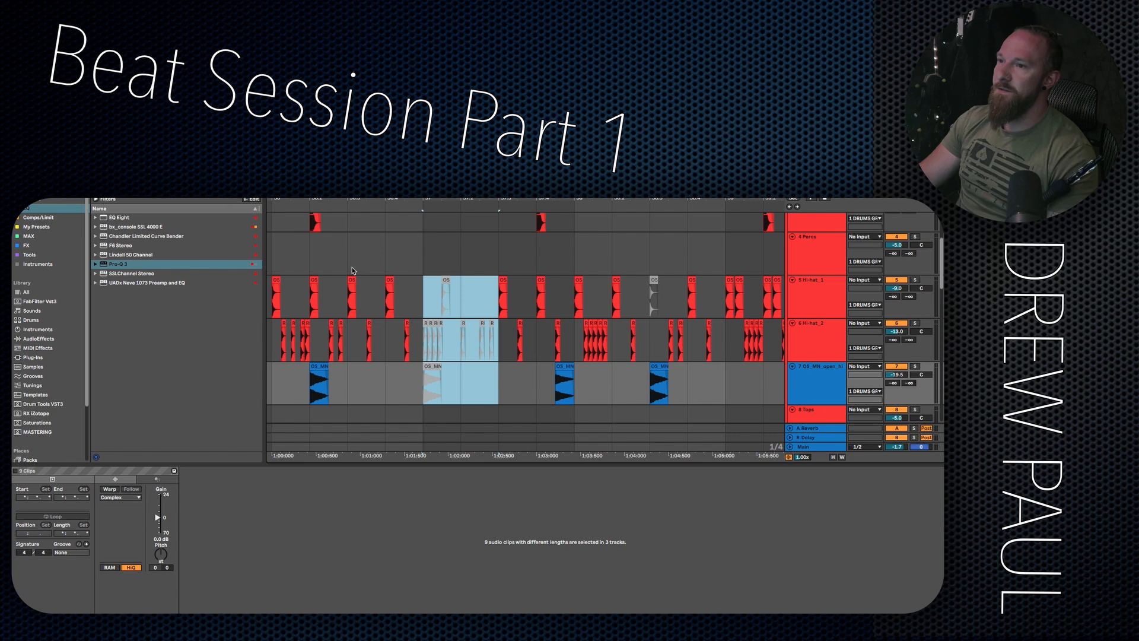
pyautogui.click(352, 270)
pyautogui.press('space')
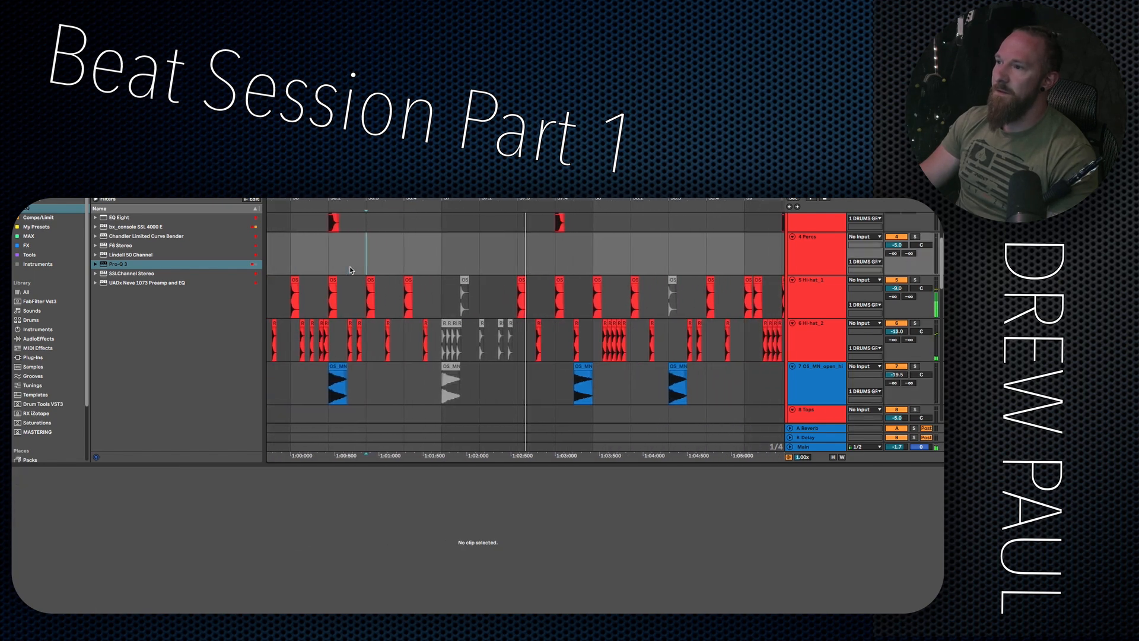
# Review the drum and melodic tracks past bar 37 during playback and collapse the drums group.
pyautogui.scroll(3, 305, 308)
pyautogui.scroll(-2, 299, 307)
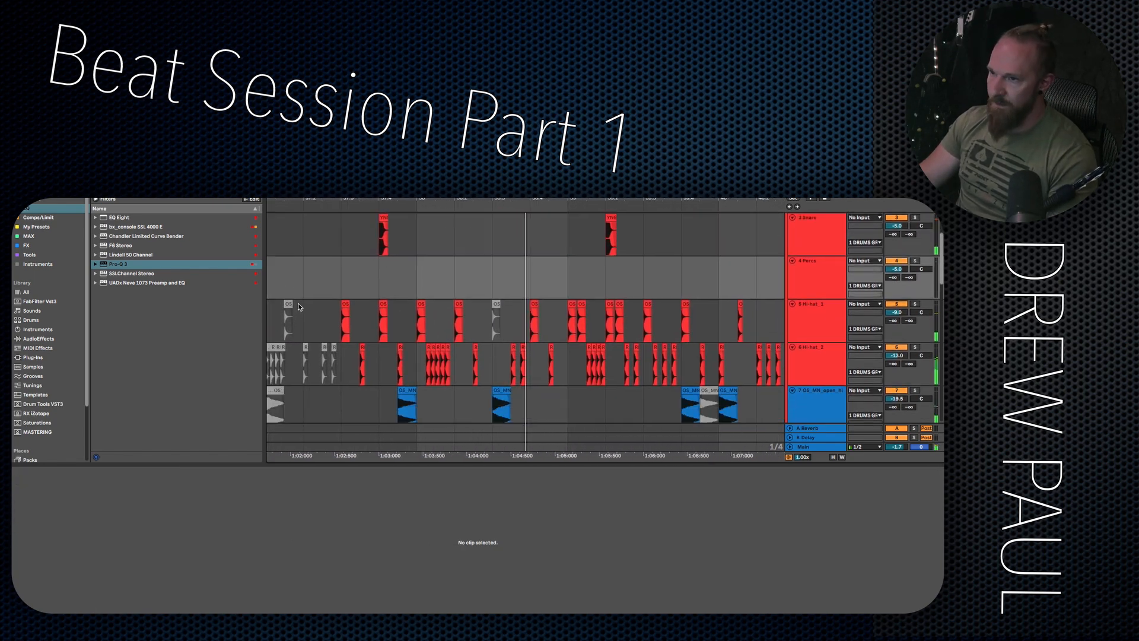
pyautogui.scroll(-1, 299, 308)
pyautogui.scroll(-5, 303, 335)
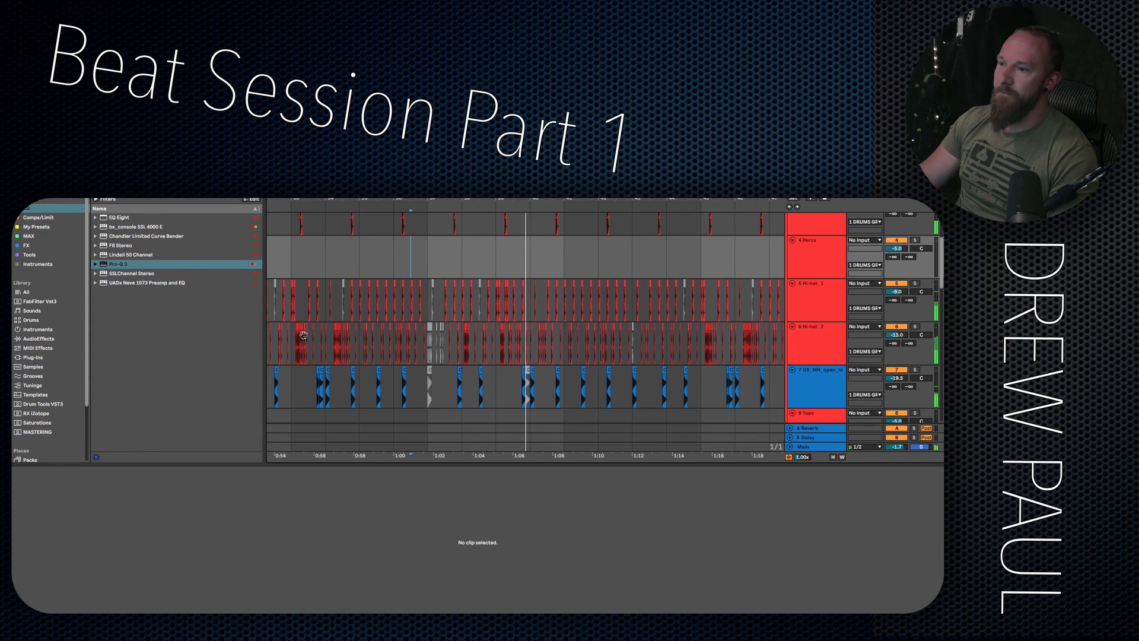
pyautogui.scroll(-10, 418, 337)
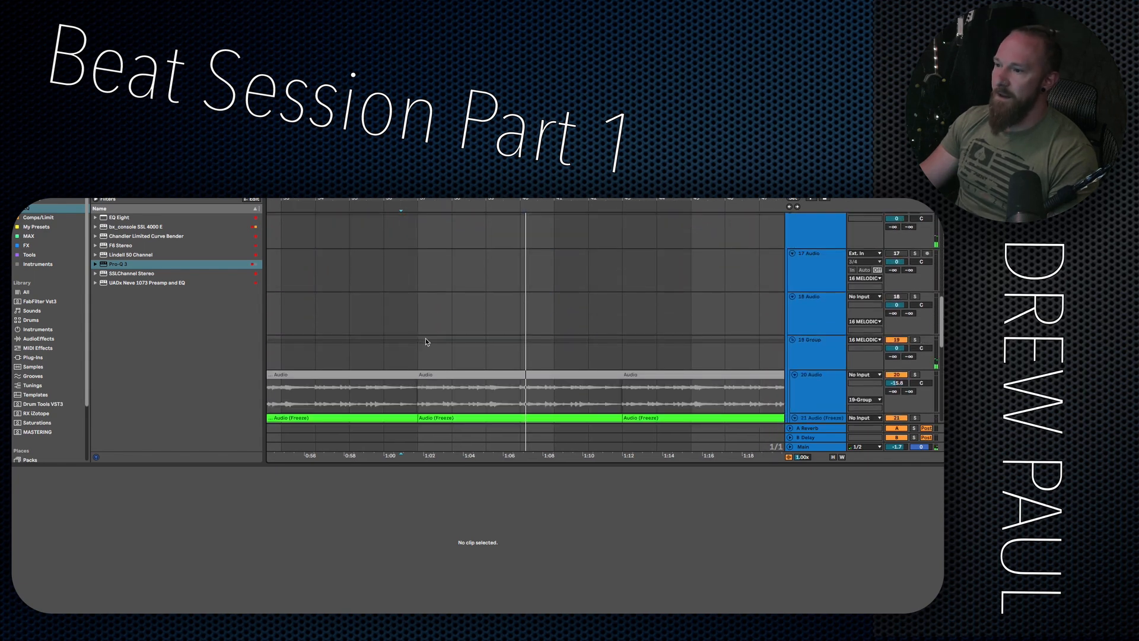
pyautogui.scroll(10, 426, 339)
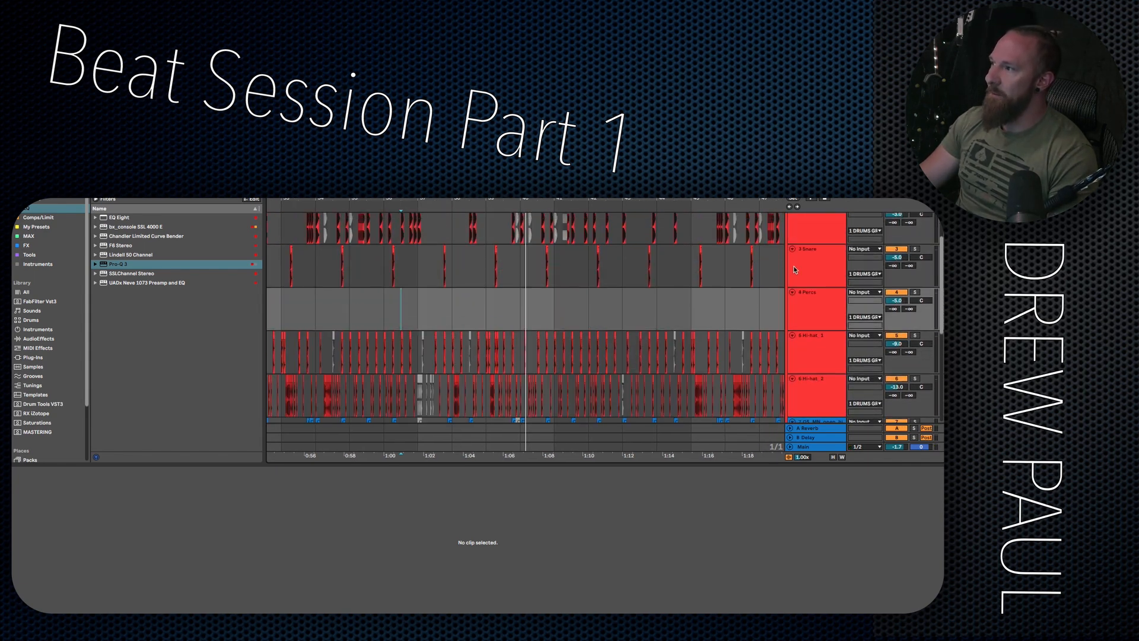
pyautogui.scroll(3, 797, 255)
pyautogui.click(790, 219)
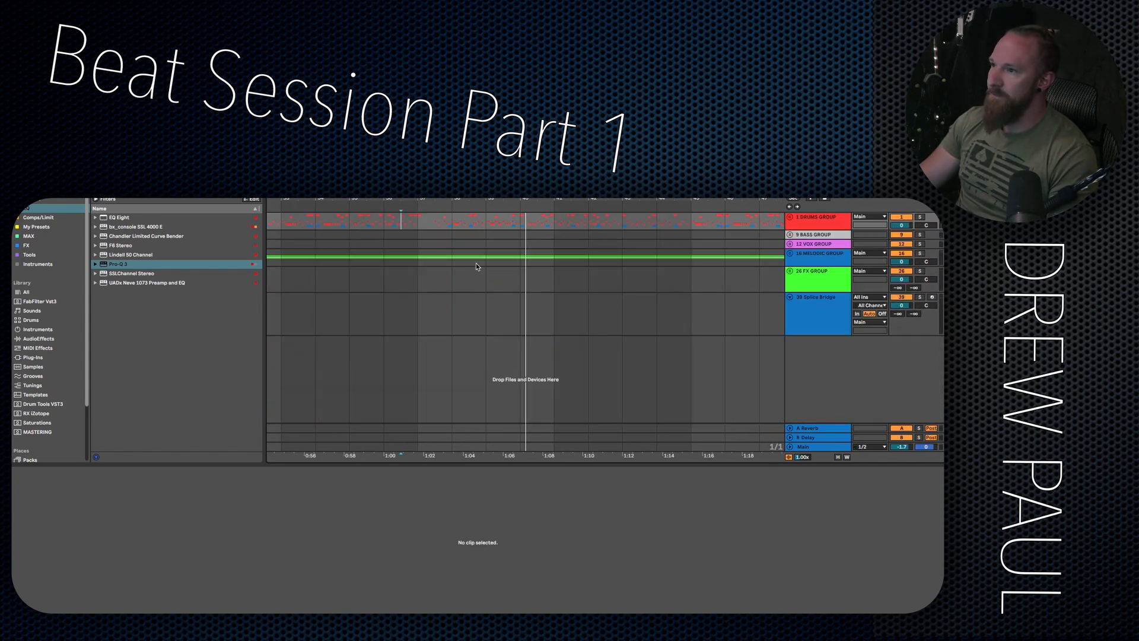